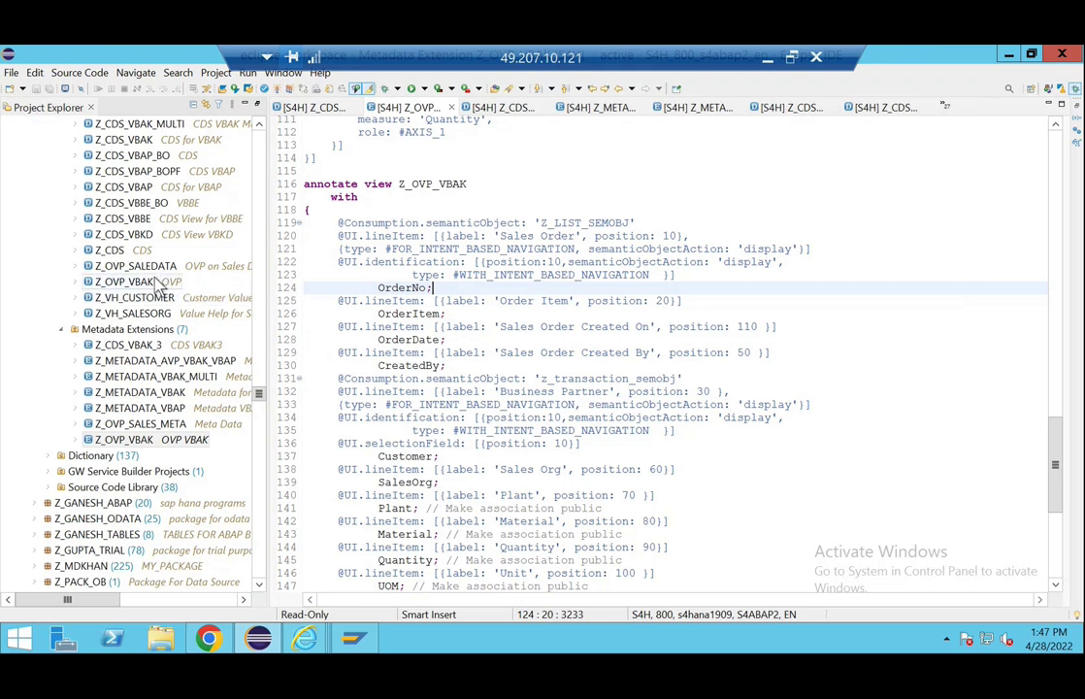
- Compare the OrderNo key field alias in the Z_OVP_VBAK and Z_CDS_VBAK data definitions
left_click(131, 281)
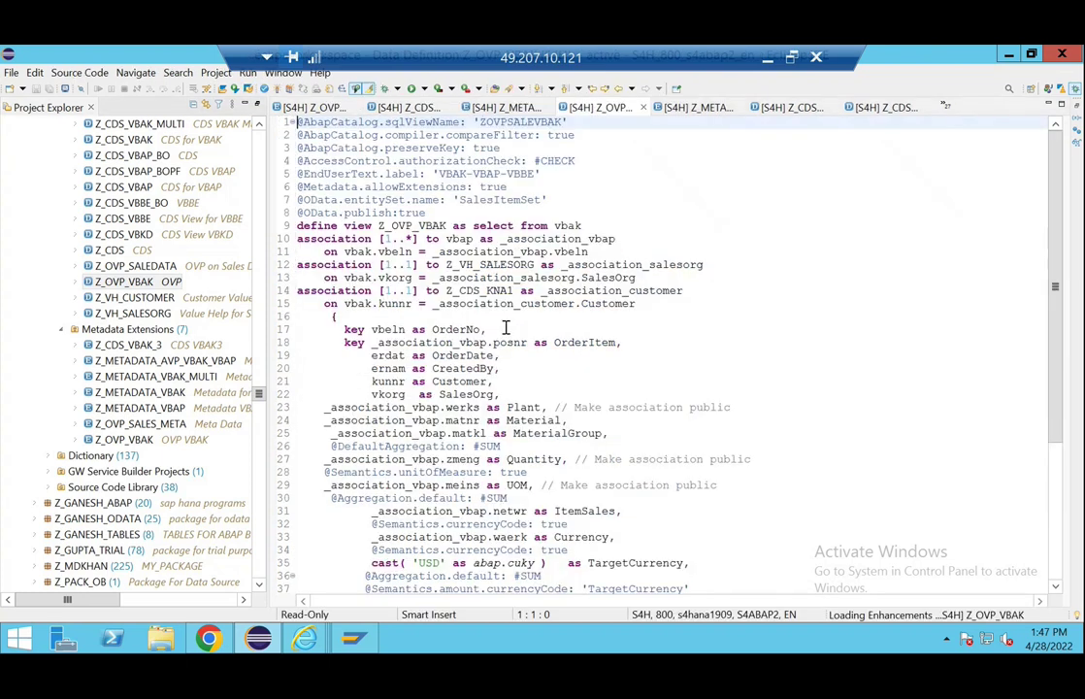
left_click(484, 330)
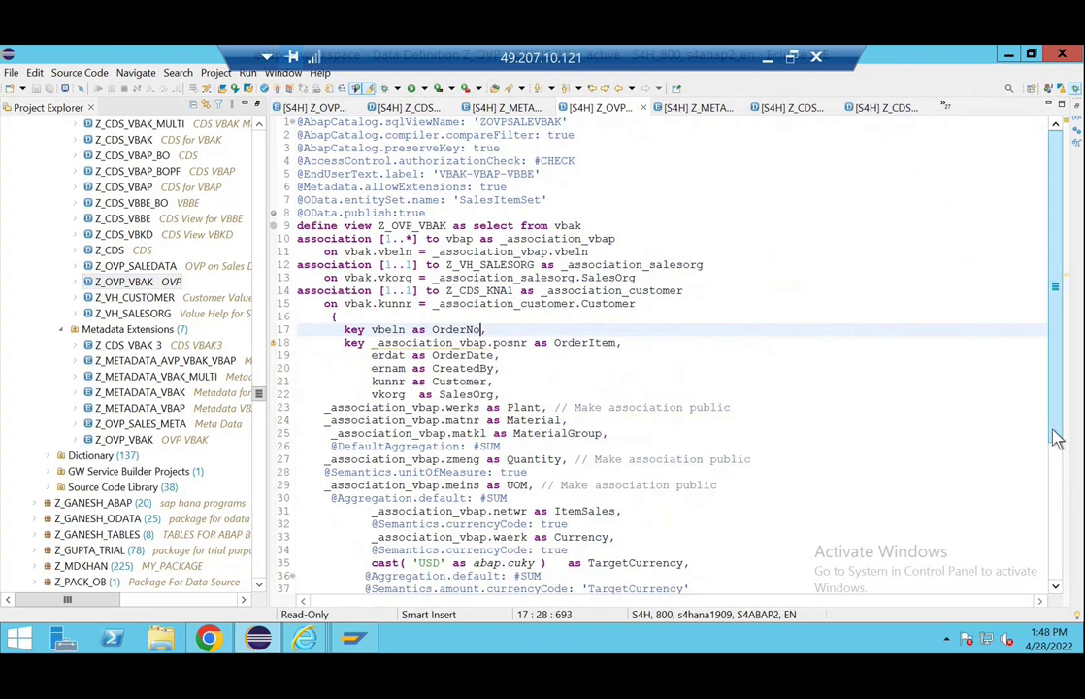
left_click_drag(1054, 439, 1057, 456)
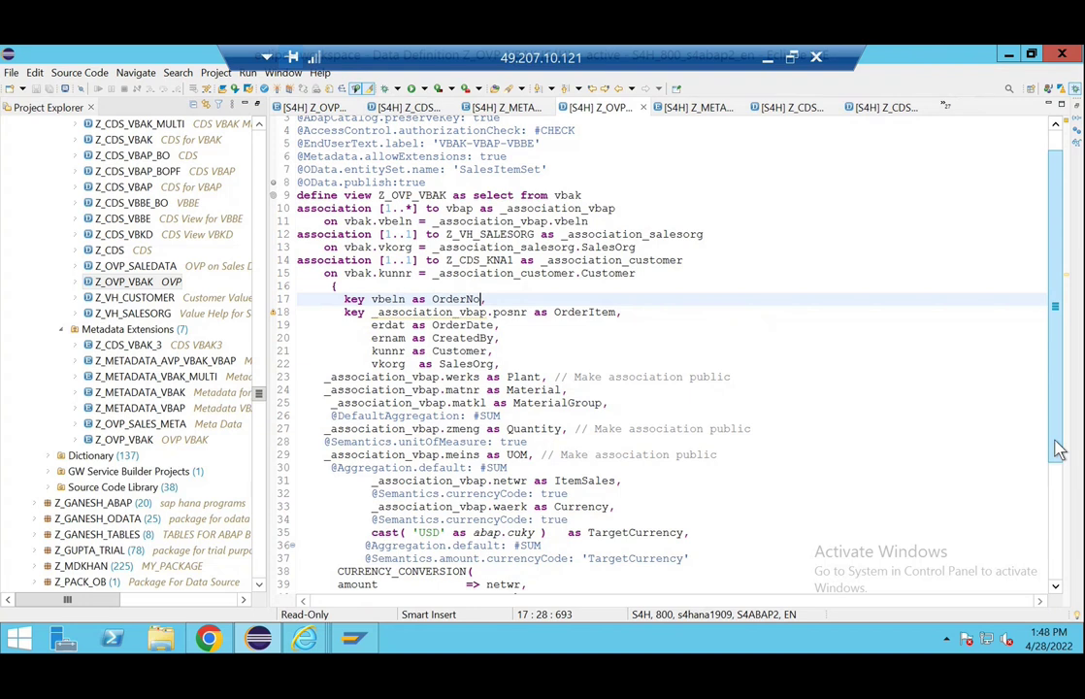
left_click_drag(1058, 448, 1058, 460)
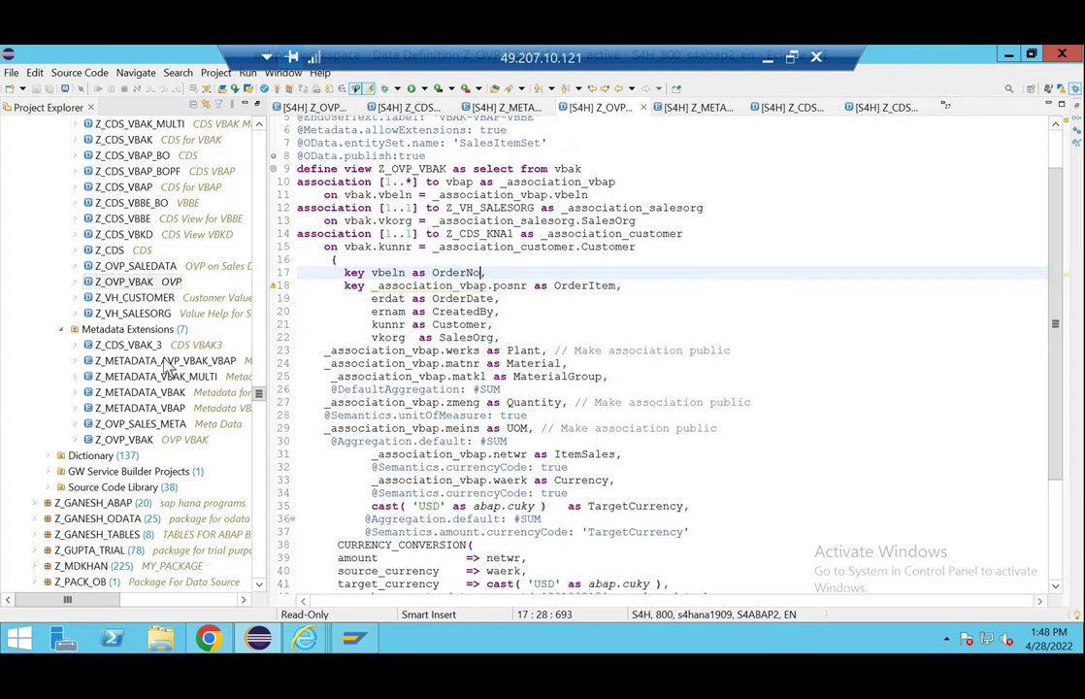
double_click(124, 140)
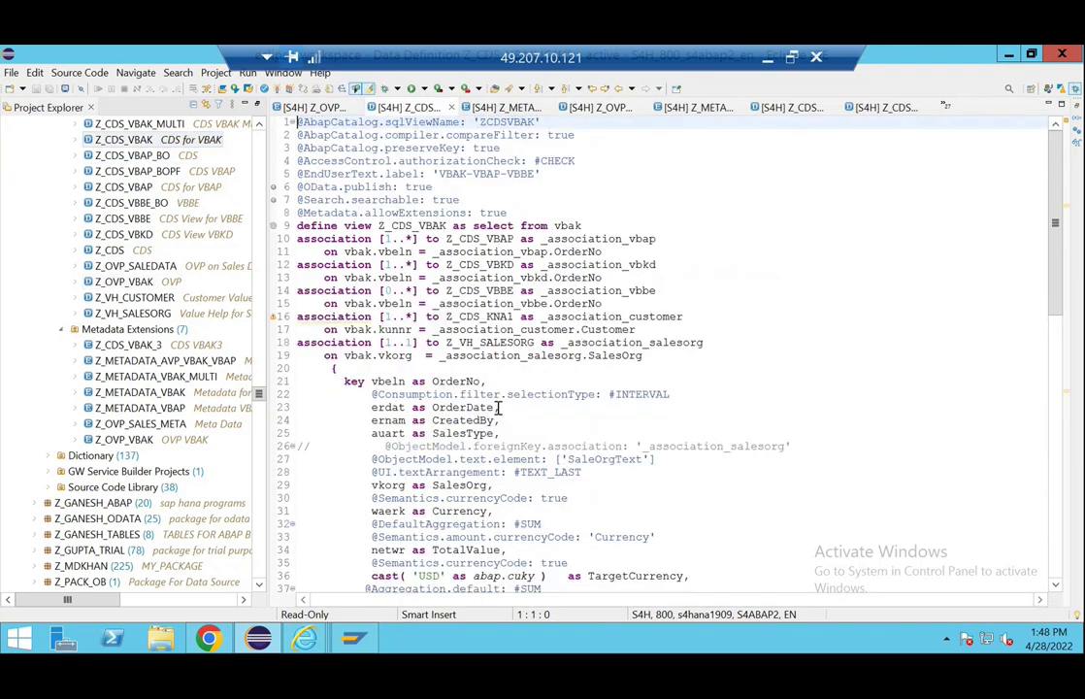
left_click(492, 380)
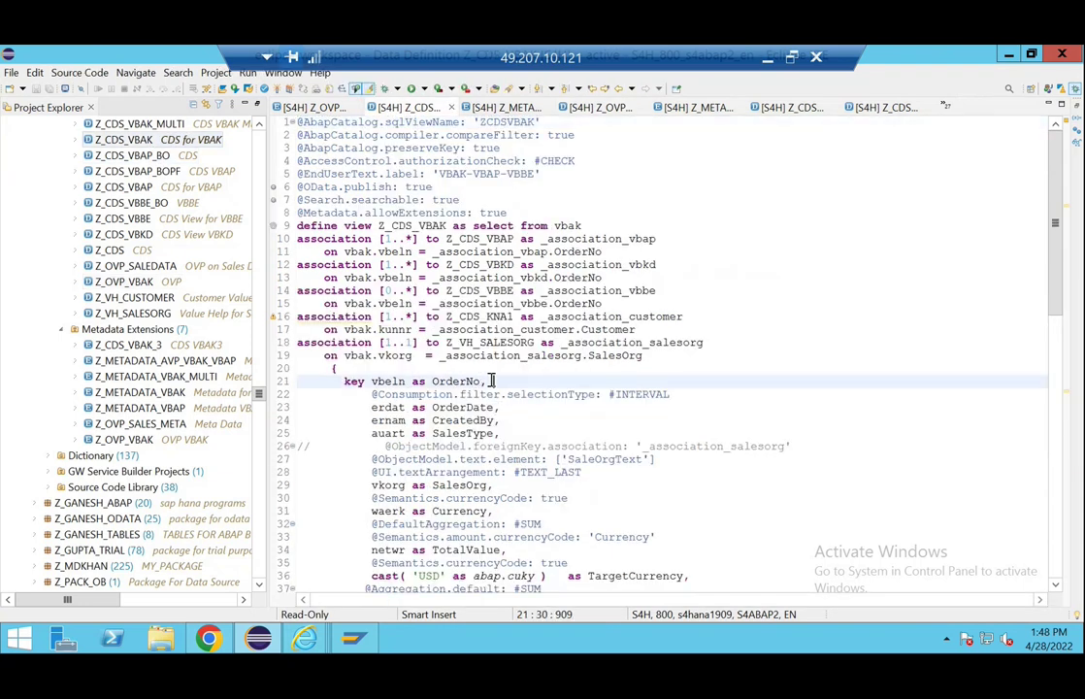
left_click(485, 380)
double_click(133, 283)
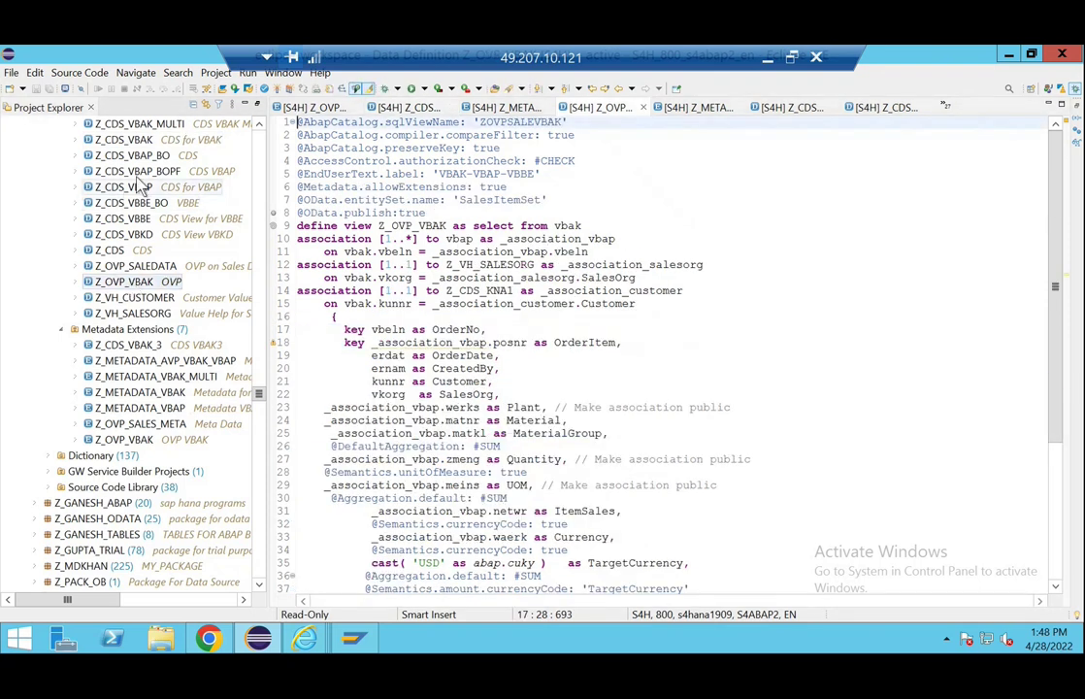
double_click(126, 139)
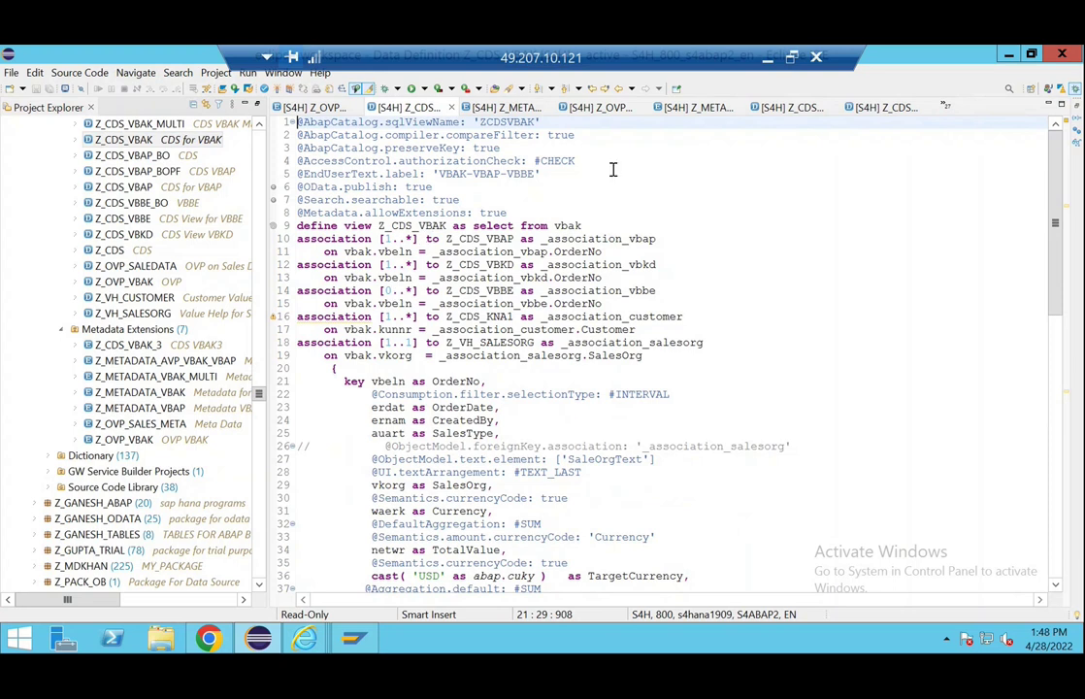
- Switch to Chrome and examine the OrderNo parameter in the list report's URL
left_click(213, 639)
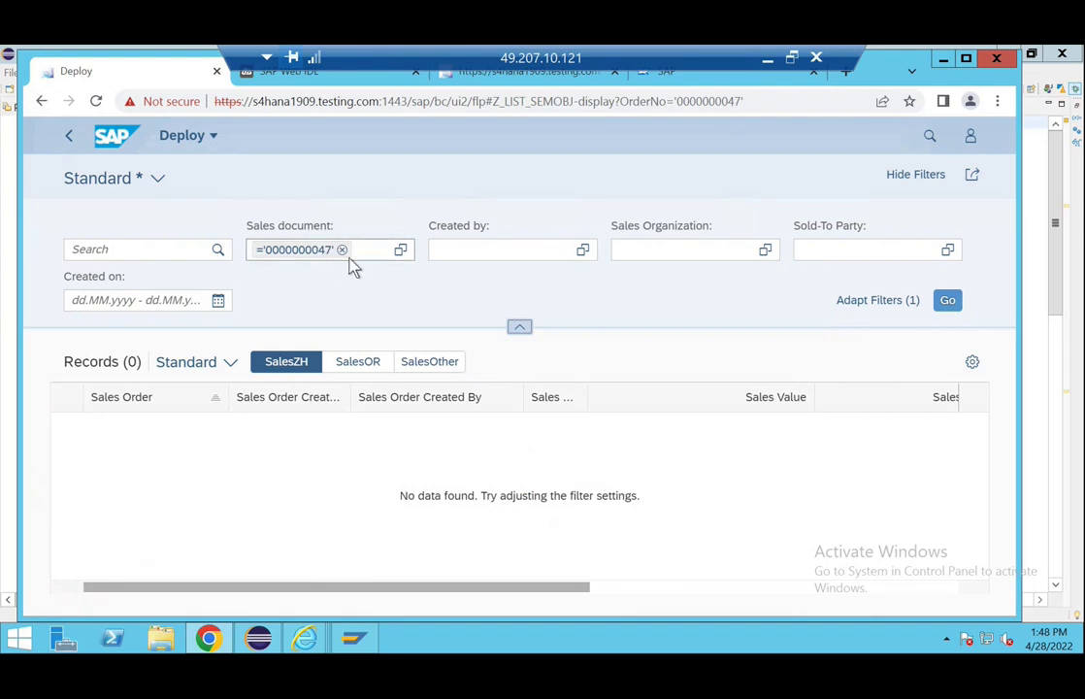
left_click(667, 107)
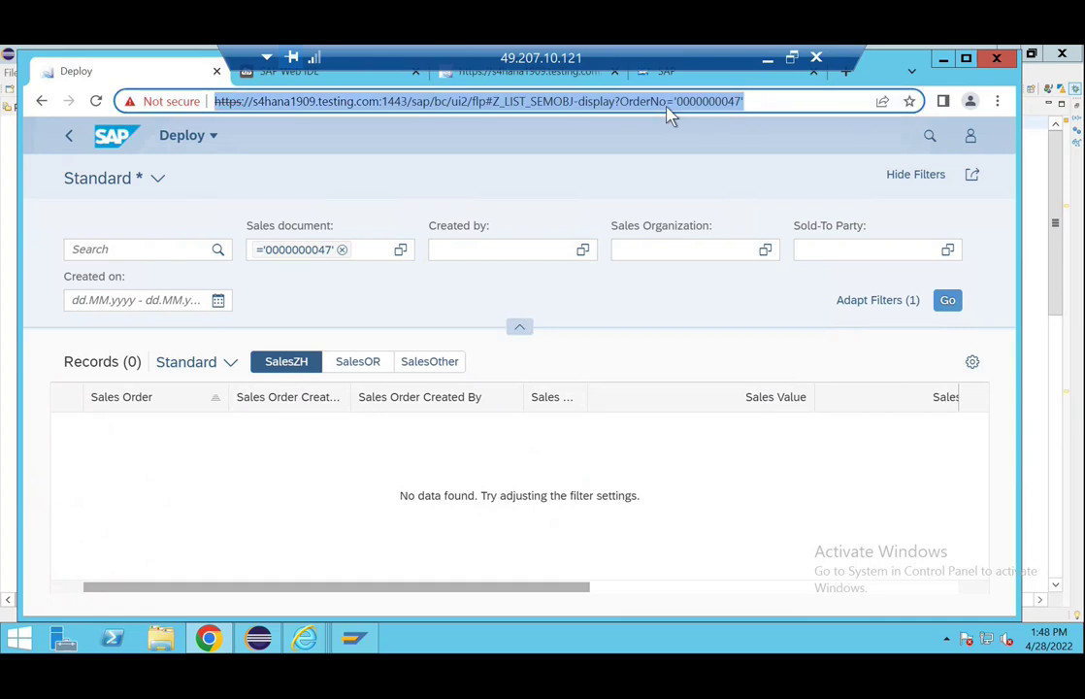
left_click(669, 108)
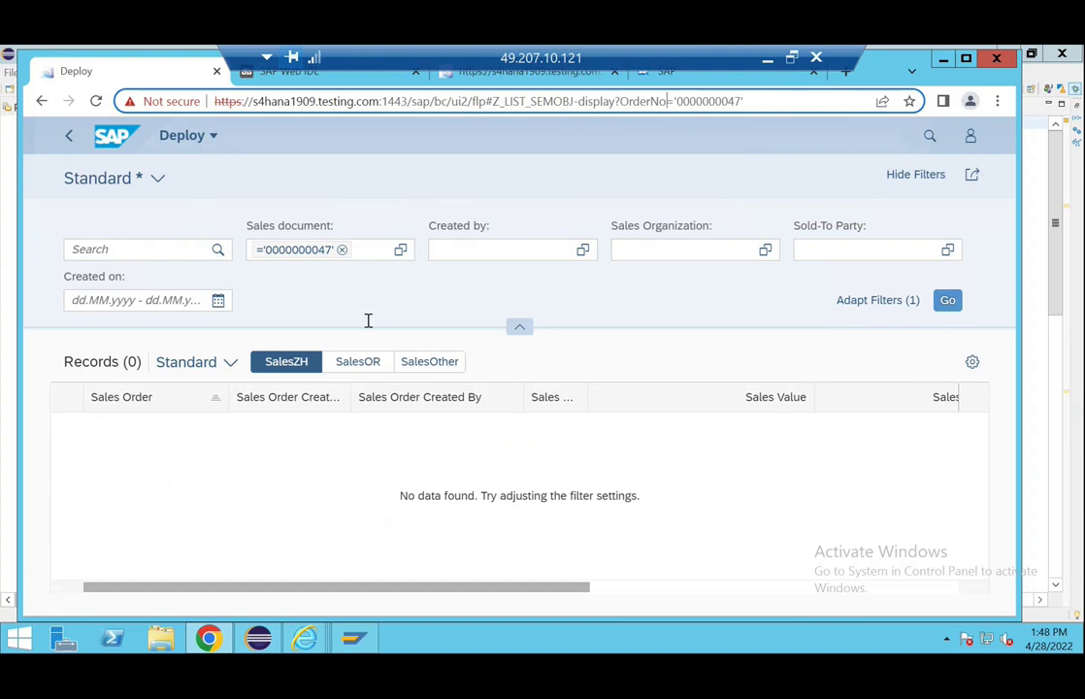
- Open the configuration of the Z_LIST_SEMOBJ display target mapping in the ZAGCATALOG catalog
left_click(209, 637)
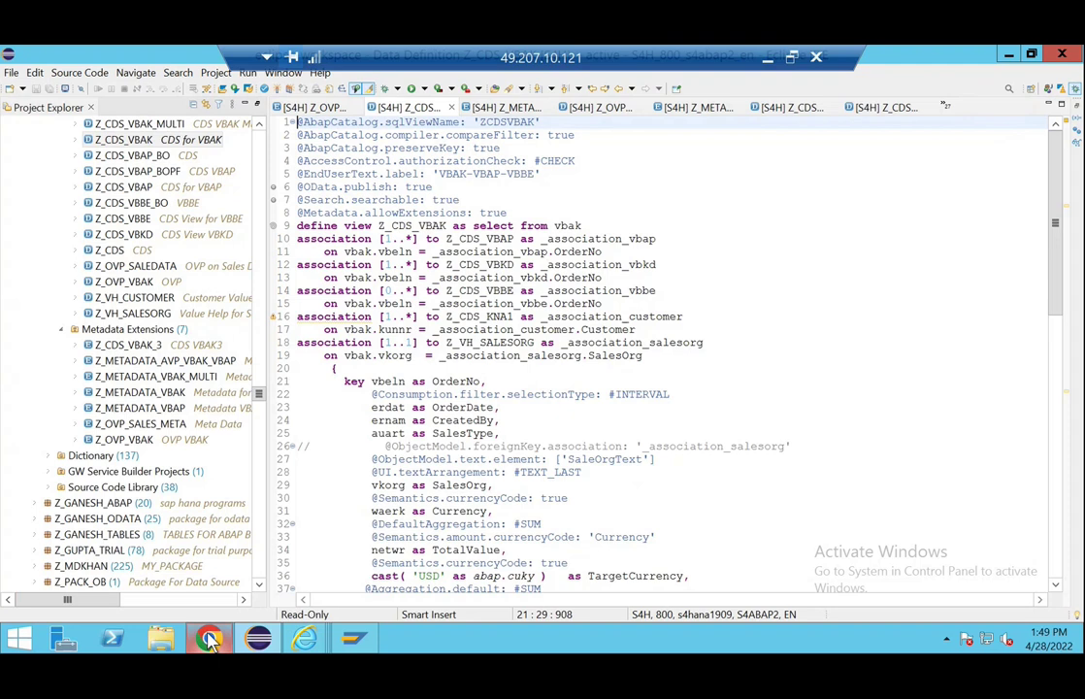
left_click(210, 637)
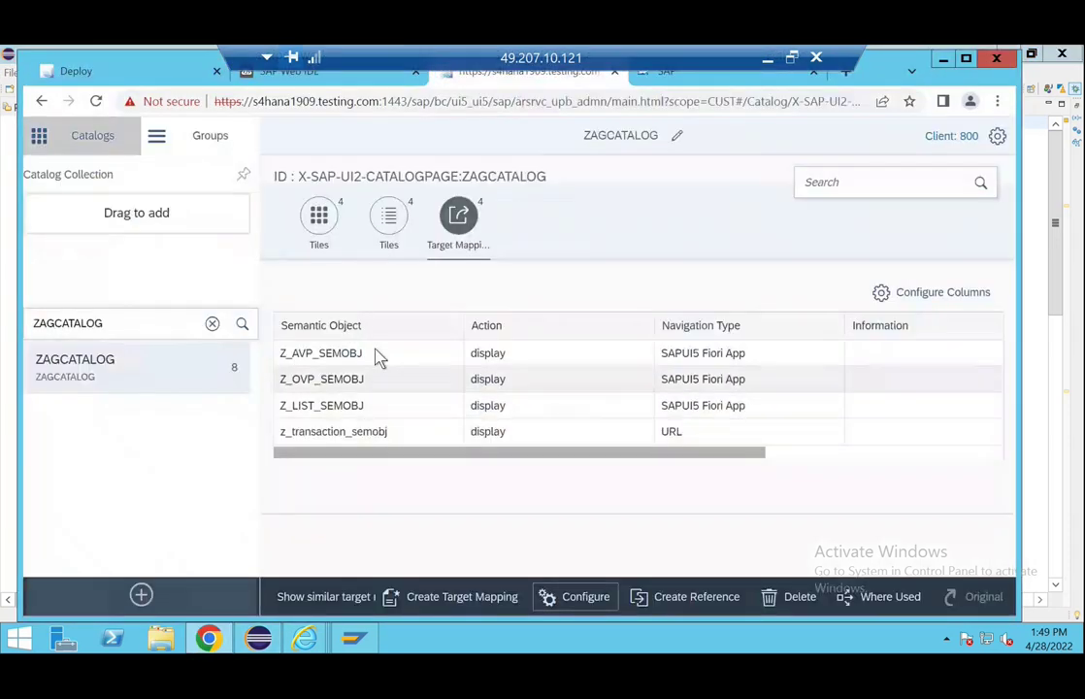
left_click(355, 401)
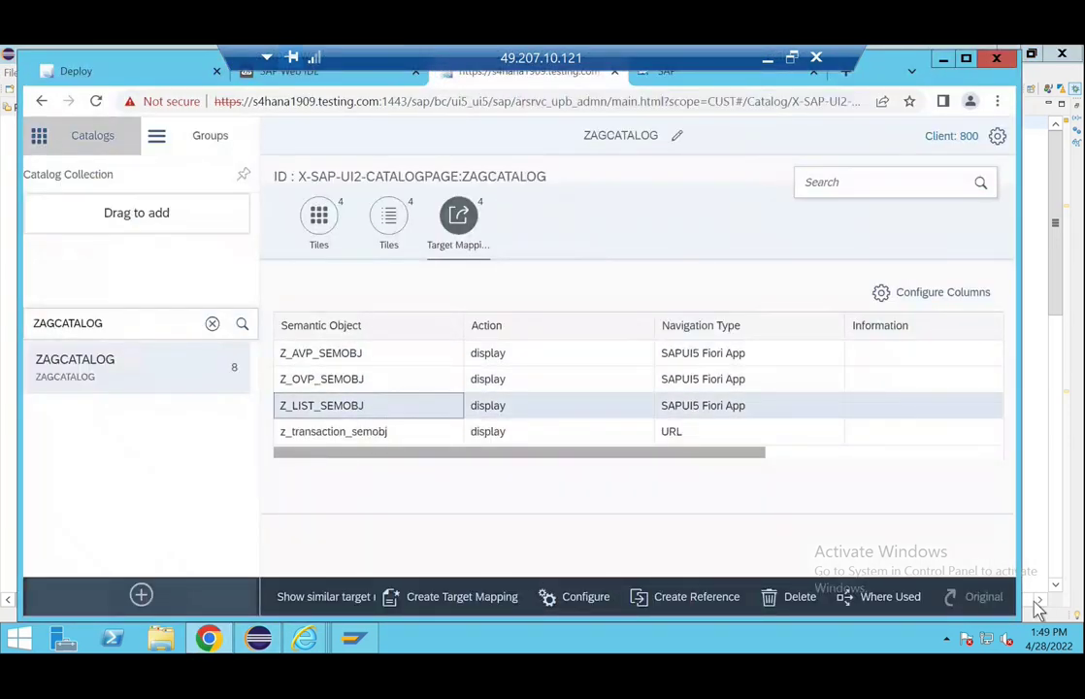
left_click(592, 599)
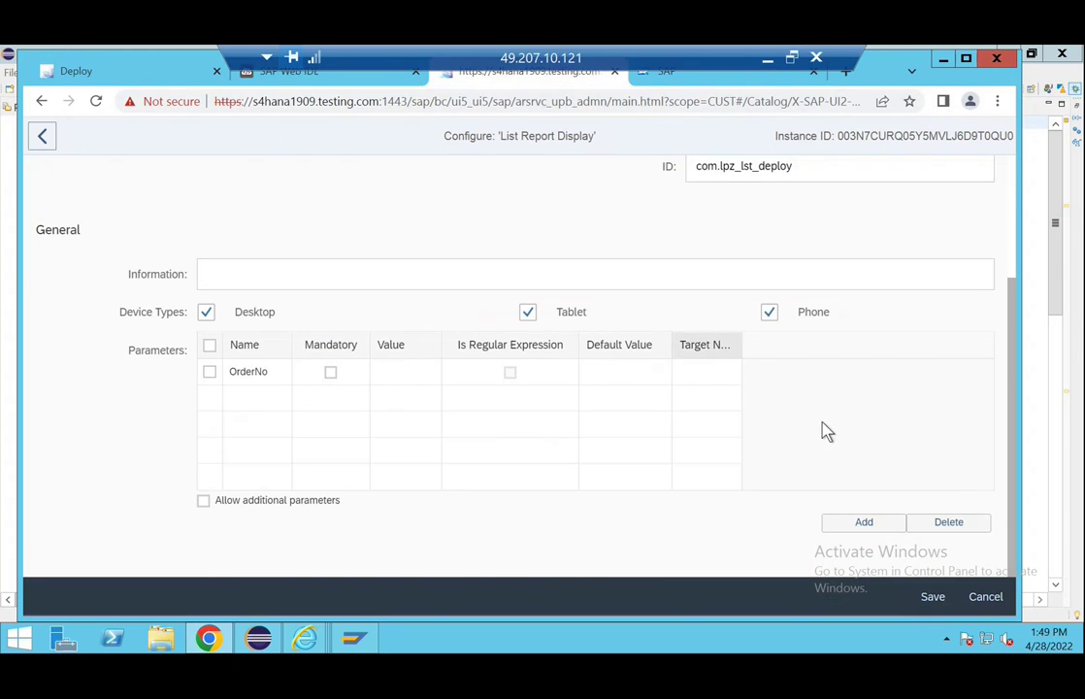
- Add a parameter named SalesOrg to the list report's target mapping and save the configuration
left_click(838, 522)
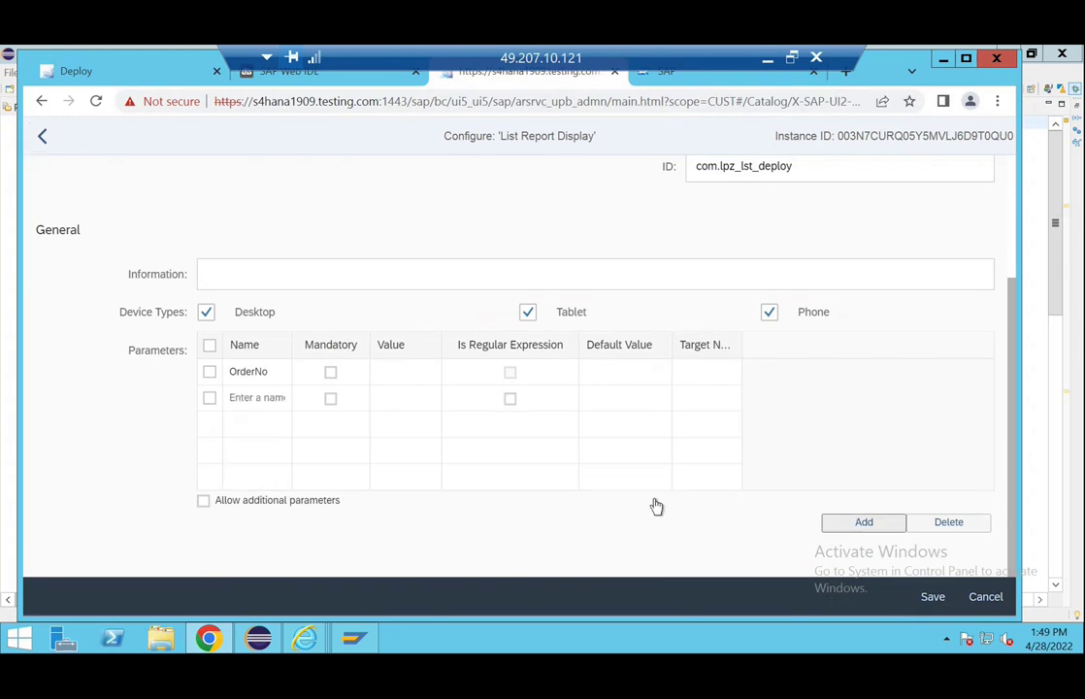
left_click(256, 397)
type("SalesOrg")
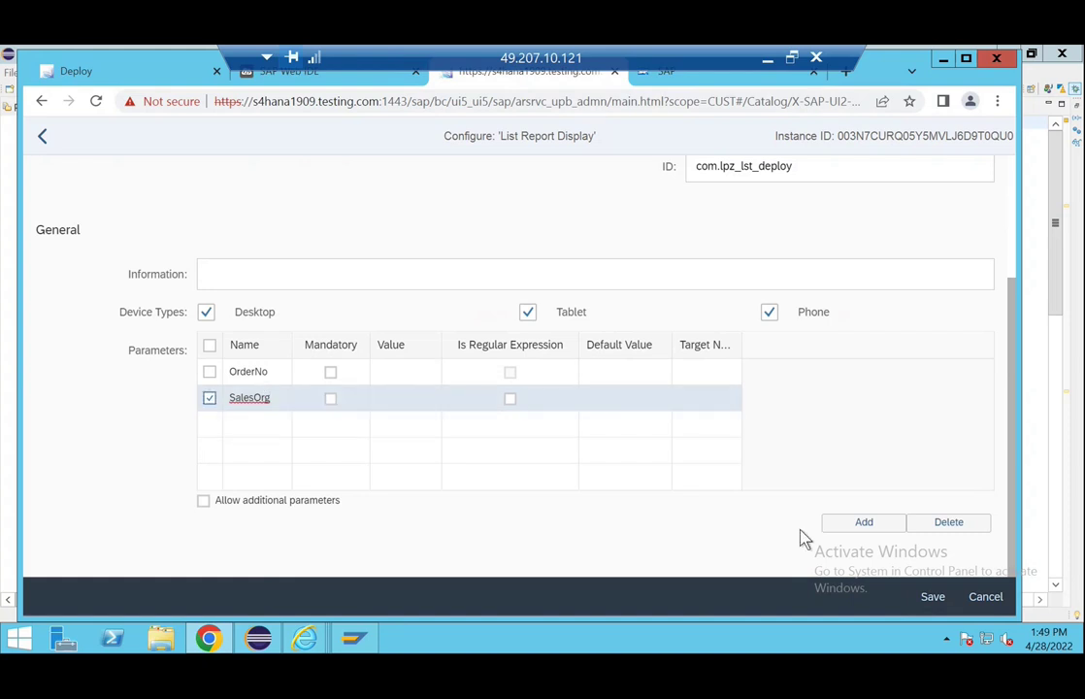
left_click(932, 598)
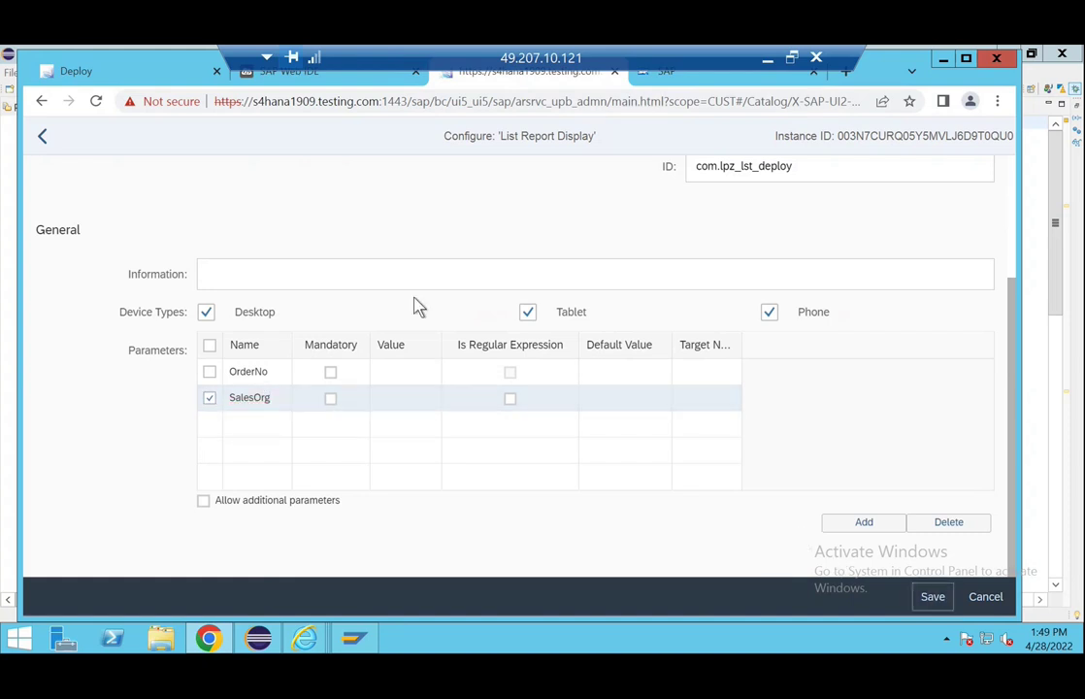
- Return from the list report to the OVP VBAK overview page and reload it
left_click(109, 70)
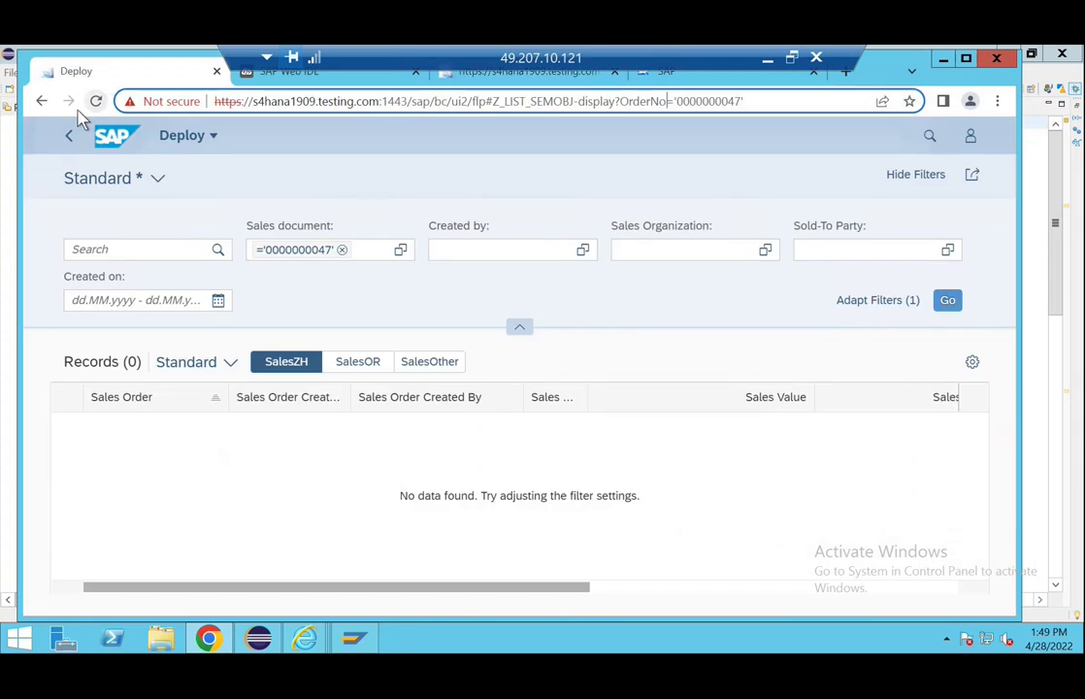
left_click(68, 137)
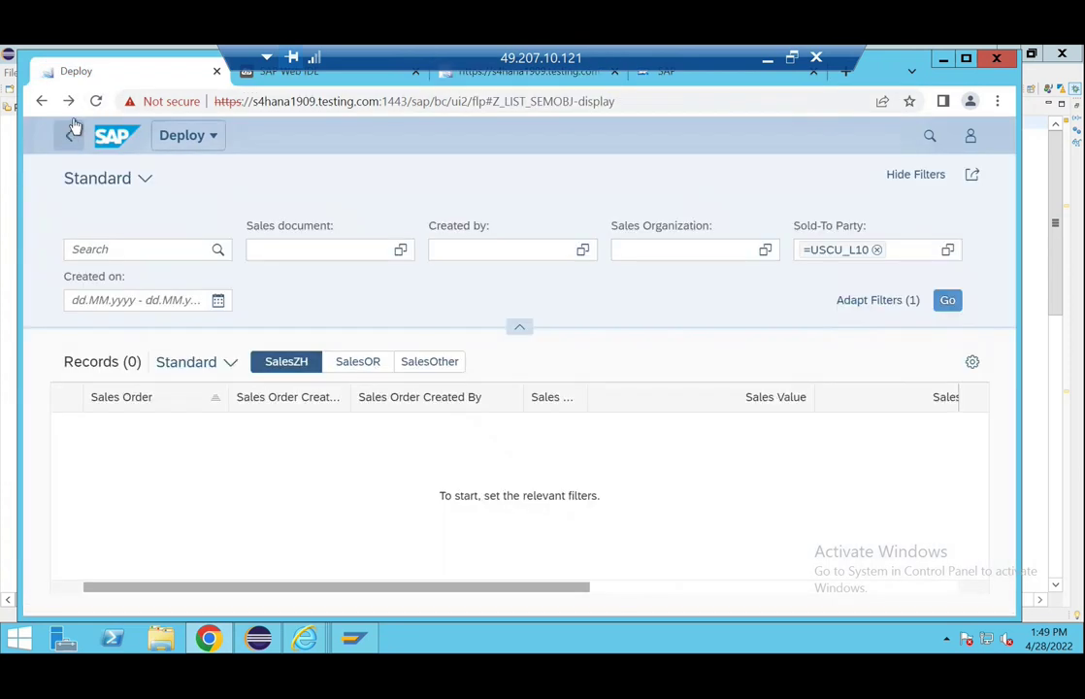
left_click(68, 137)
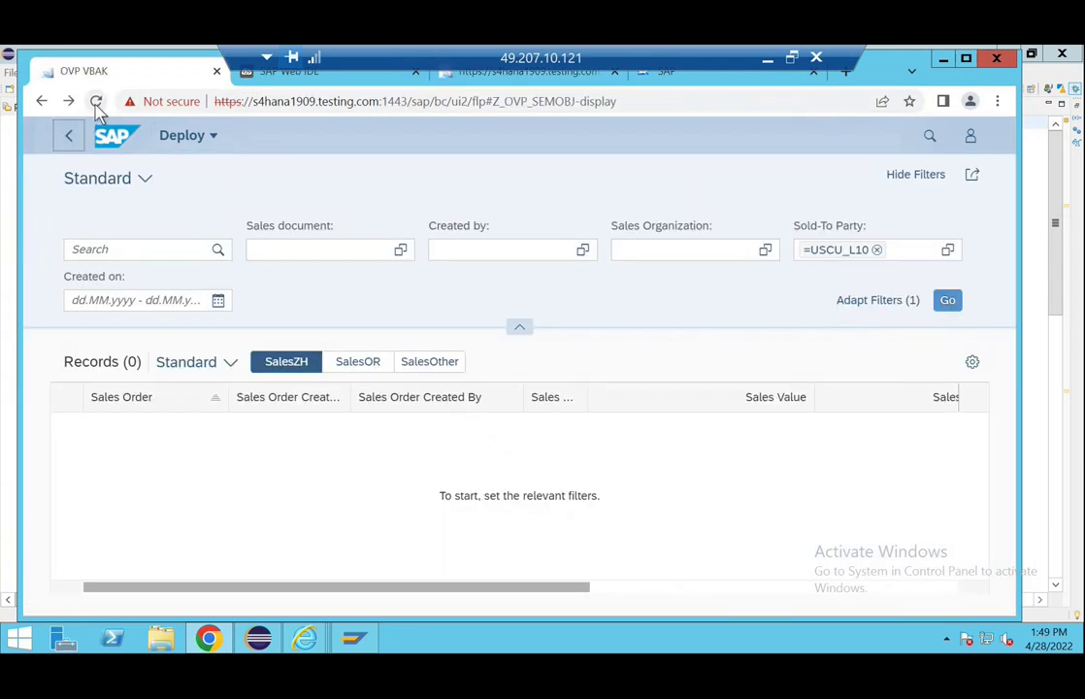
left_click(95, 101)
left_click(96, 102)
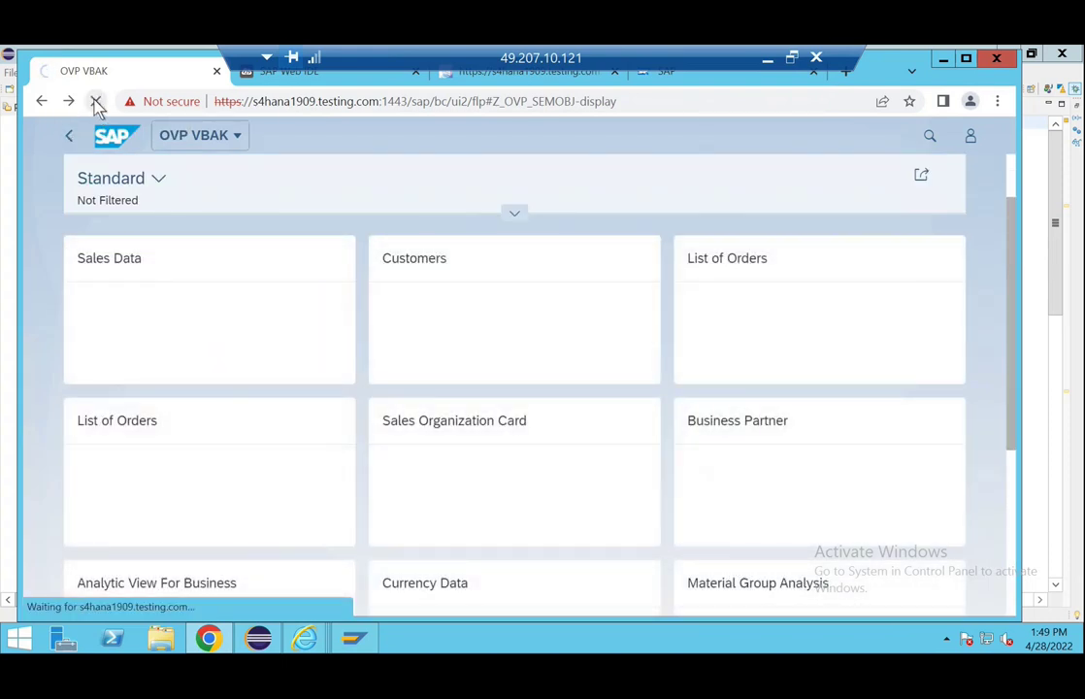
left_click(95, 102)
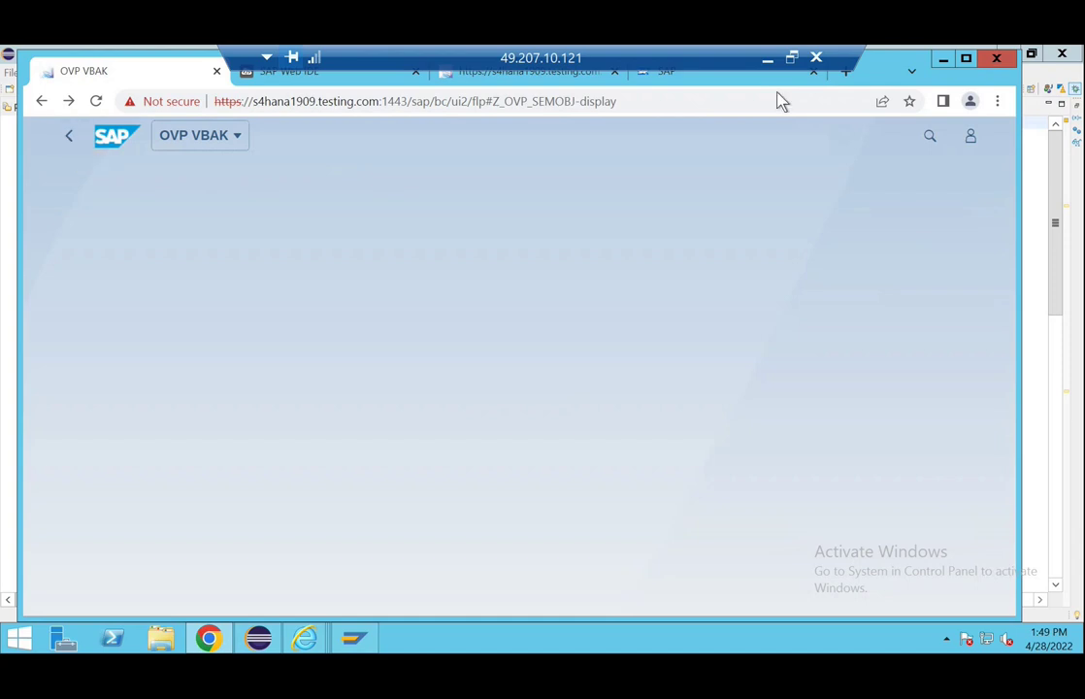
left_click(792, 57)
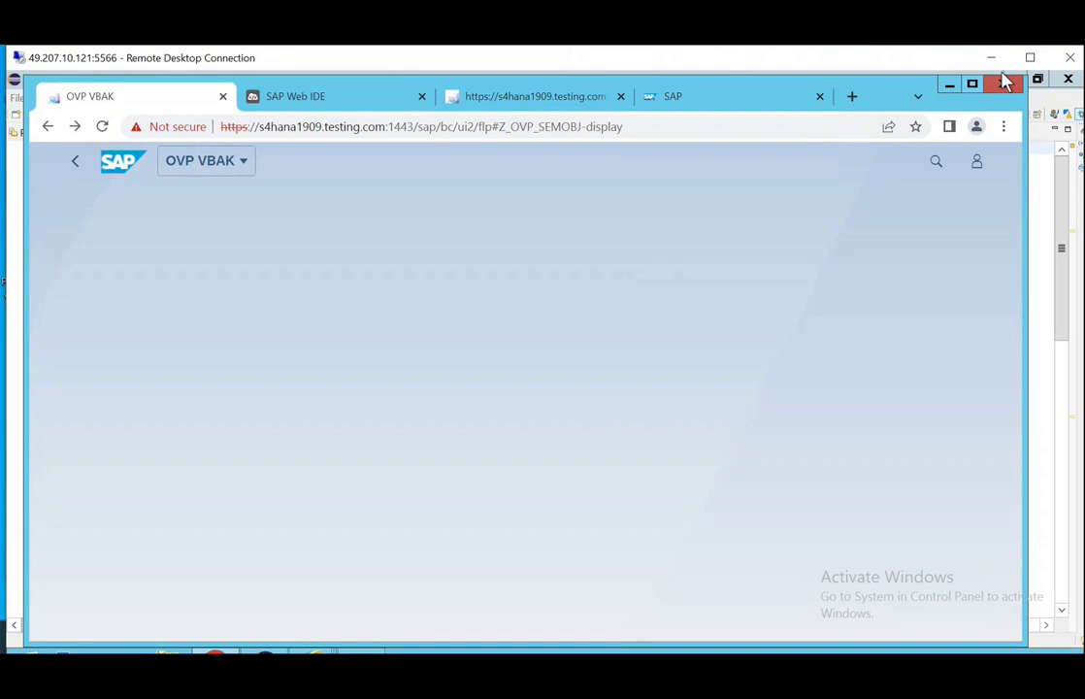
left_click(1029, 57)
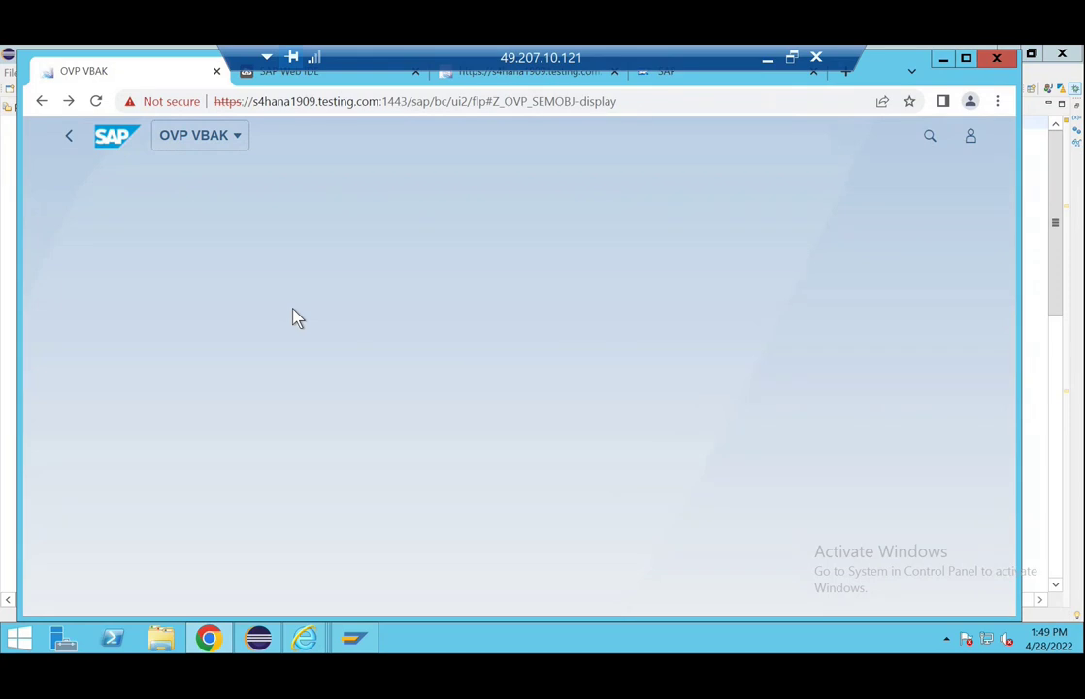
left_click(792, 57)
left_click(990, 58)
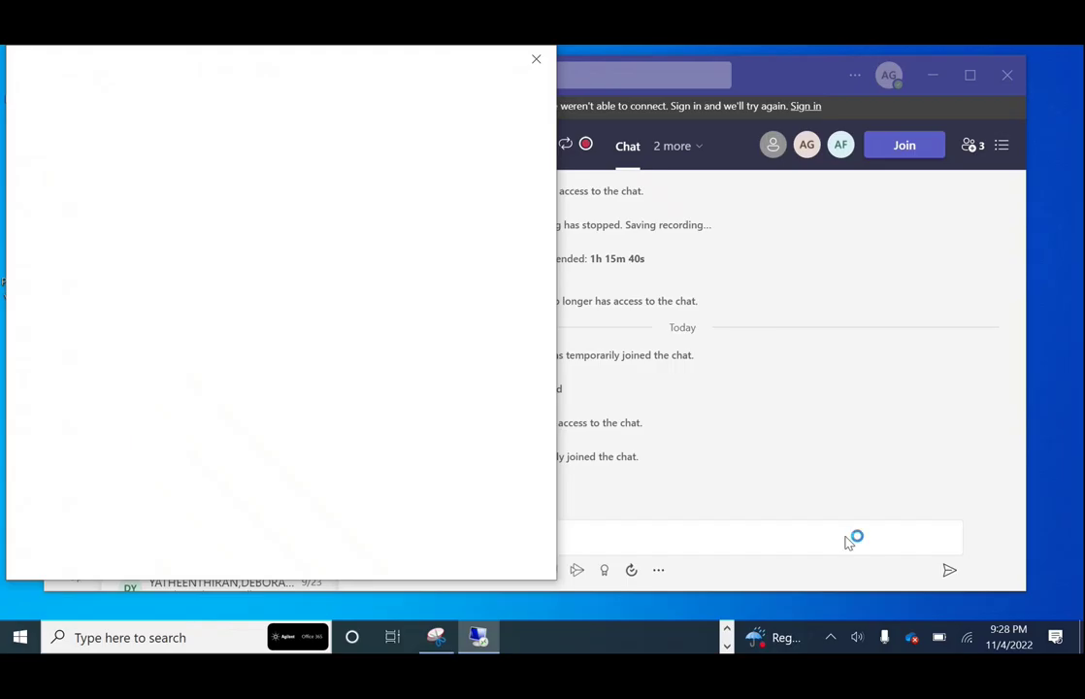
left_click(829, 637)
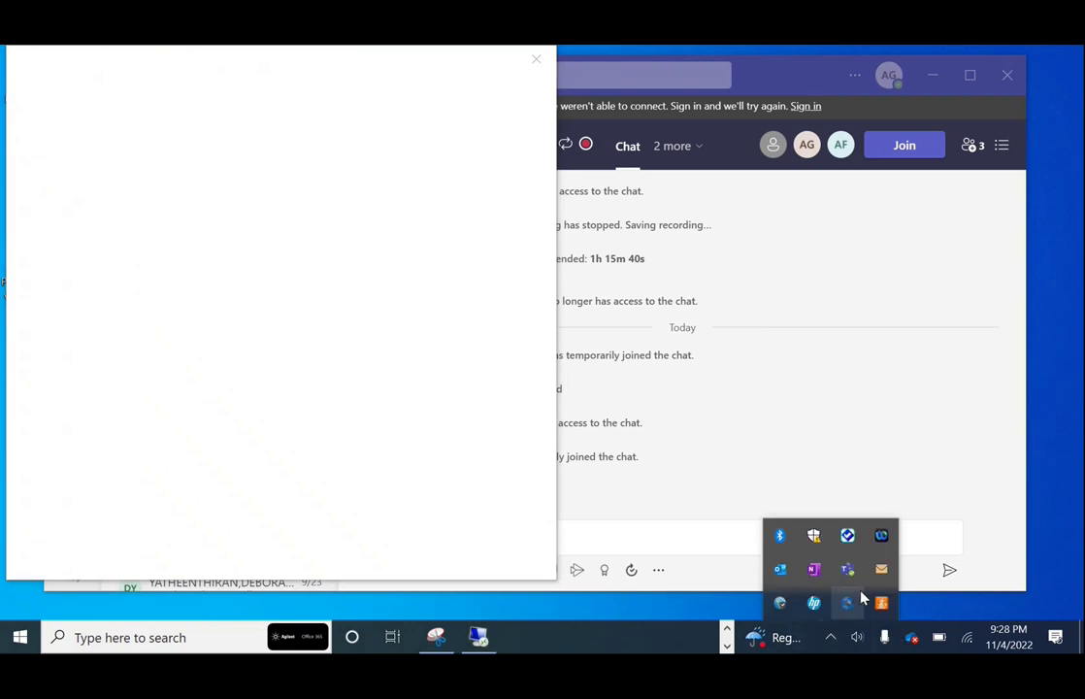
left_click(727, 631)
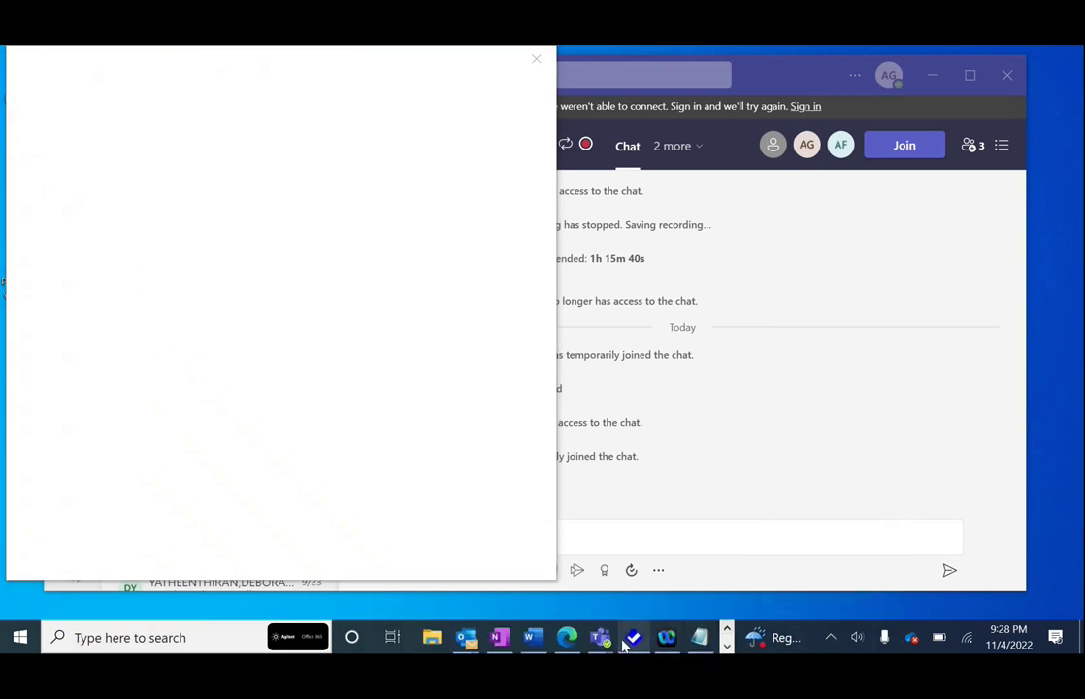
mouse_move(602, 639)
left_click(706, 559)
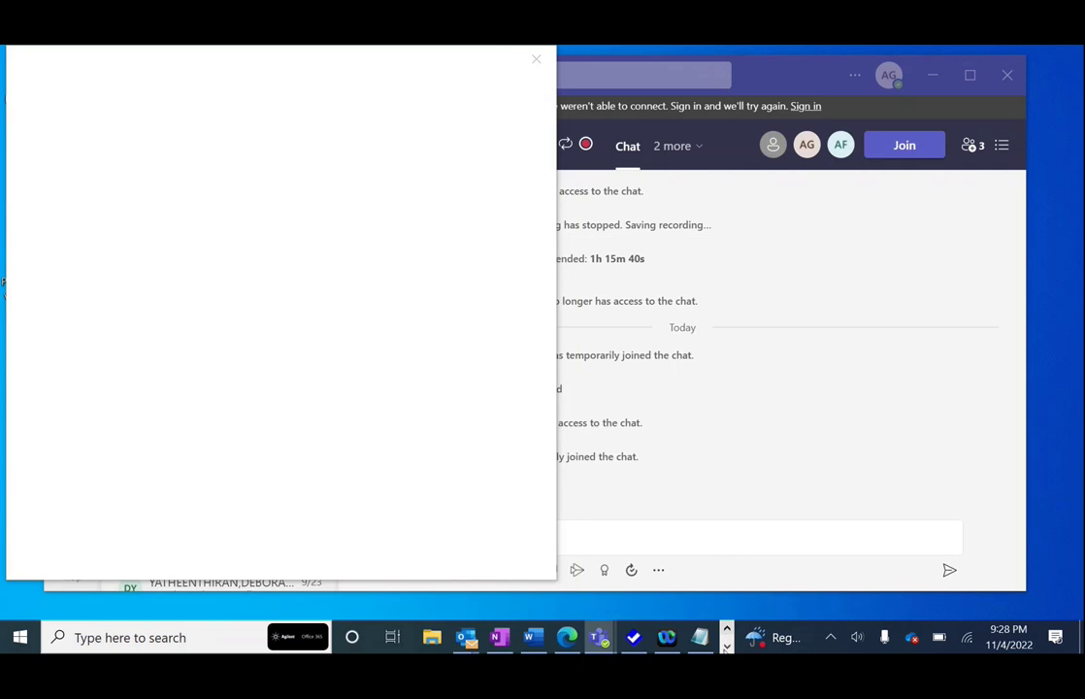
left_click(555, 636)
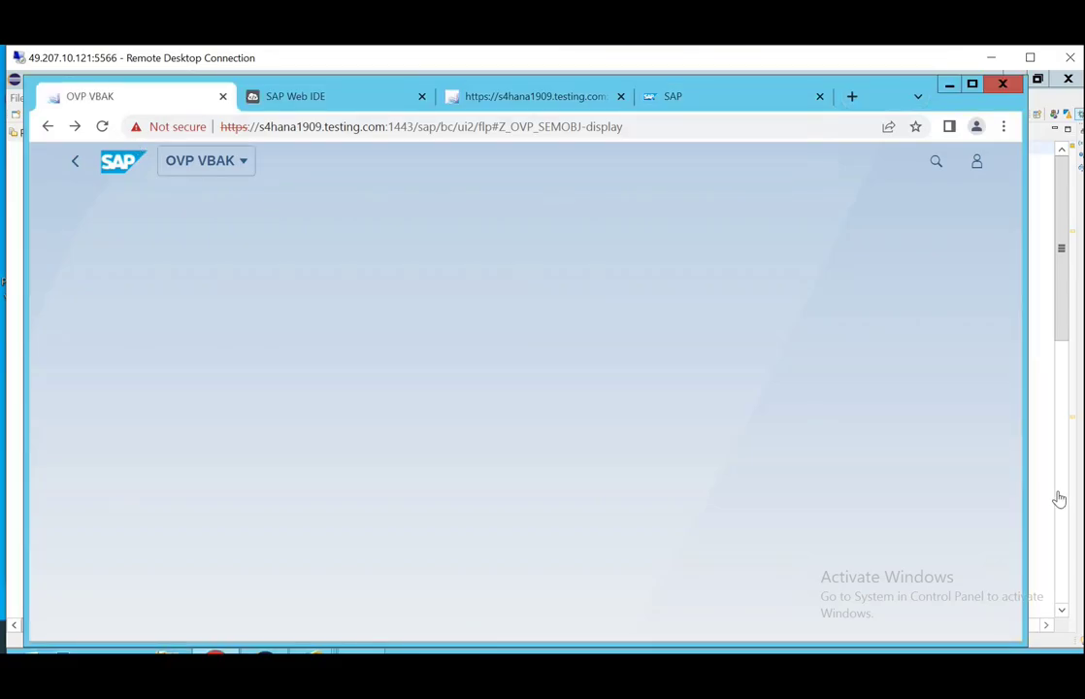
left_click(1019, 61)
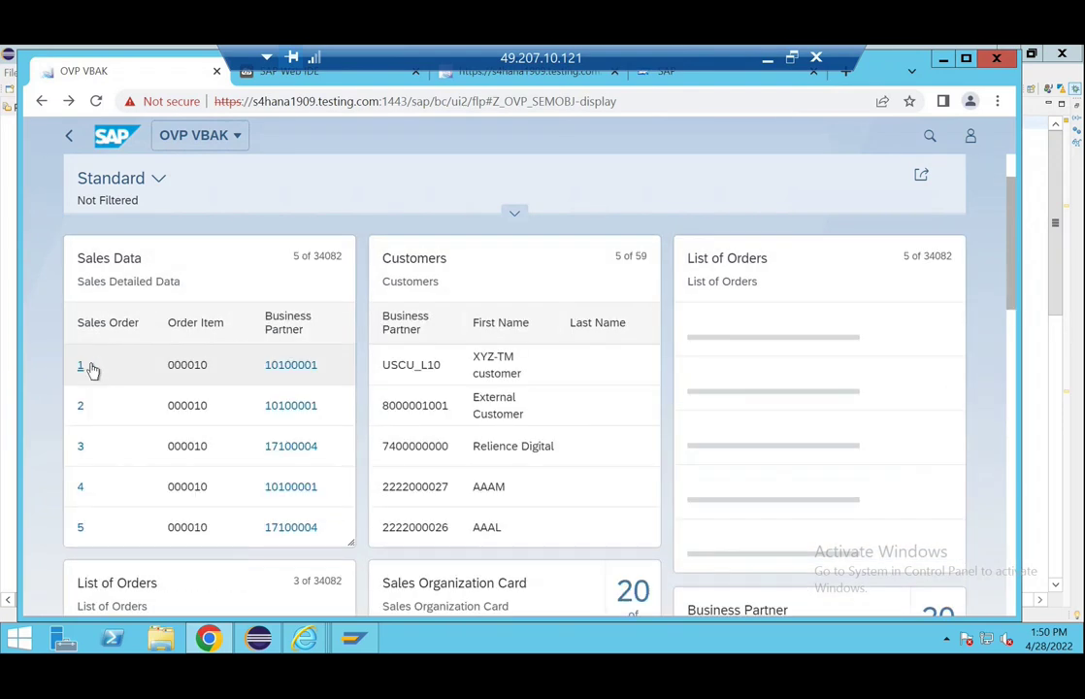
- Navigate from the overview page to the list report for sales organization 1010 and expand its filter area
left_click(81, 367)
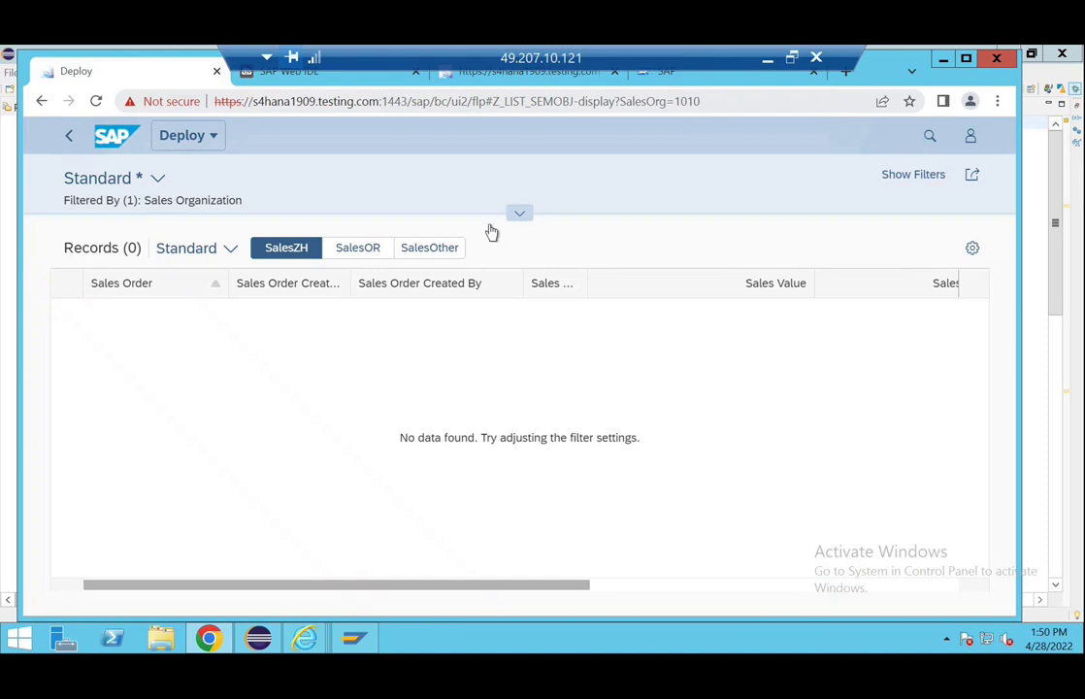
left_click(521, 219)
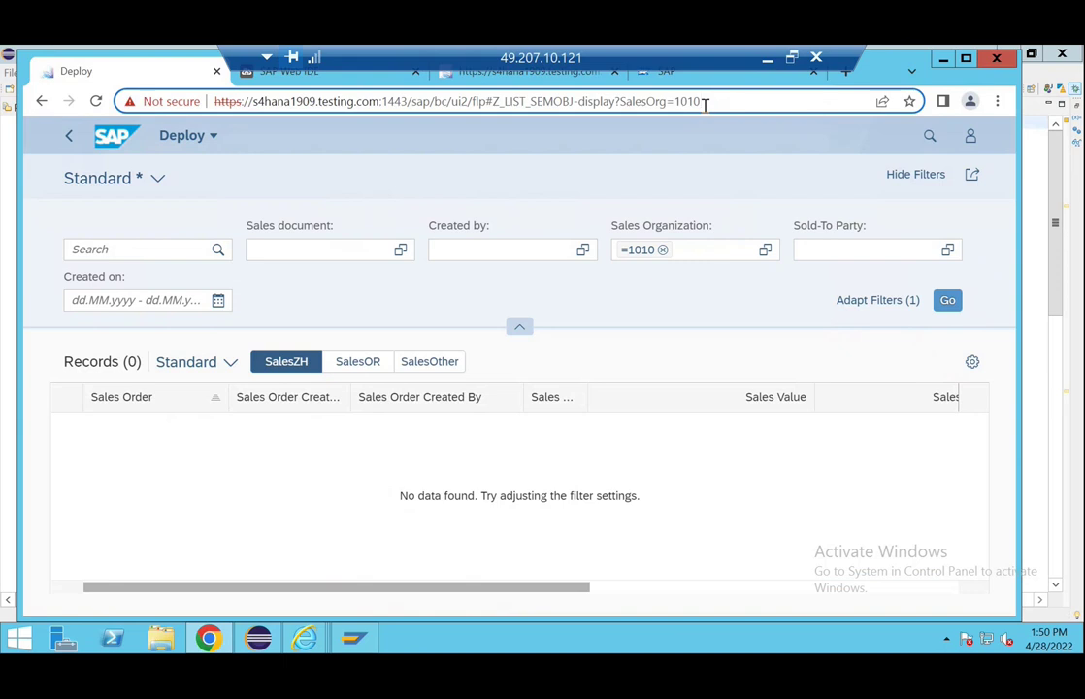
- Append an OrderNo parameter with a quoted sales order number after SalesOrg=1010 in the list report's URL and load it
left_click(706, 101)
type("&Orde")
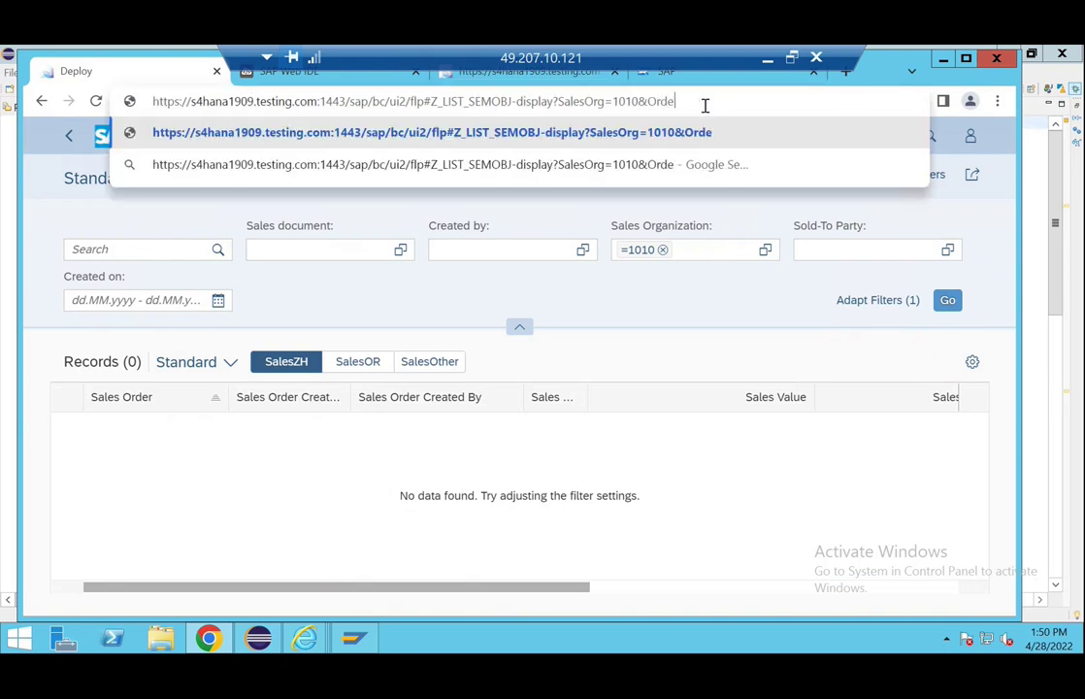
type("rN")
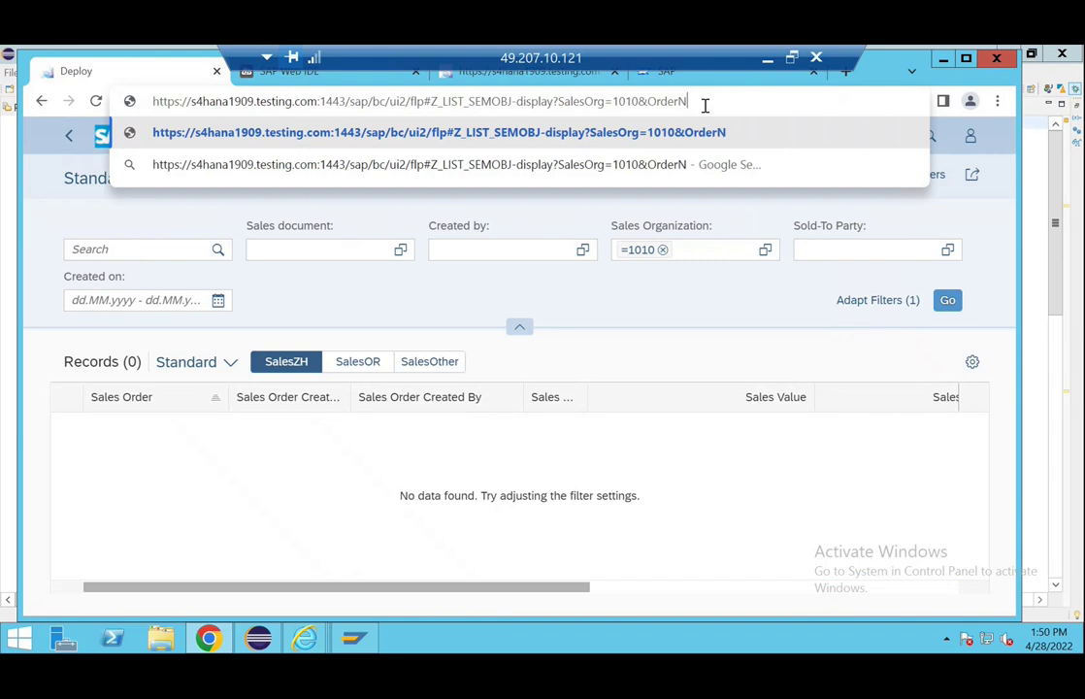
type("o='000")
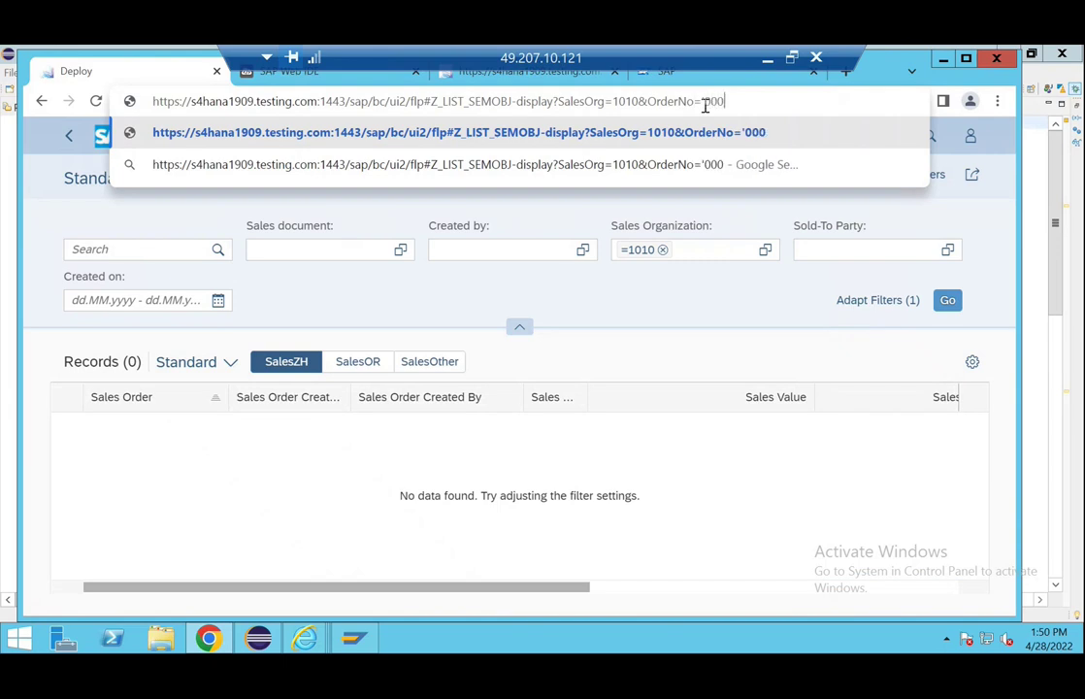
type("0000047'")
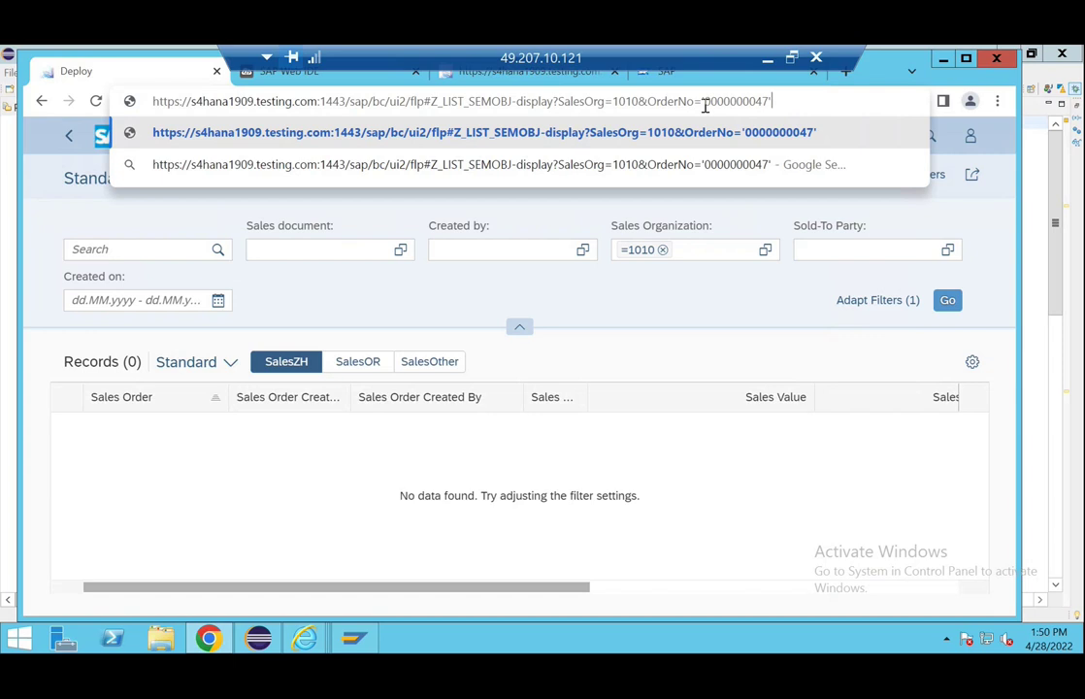
key("Return")
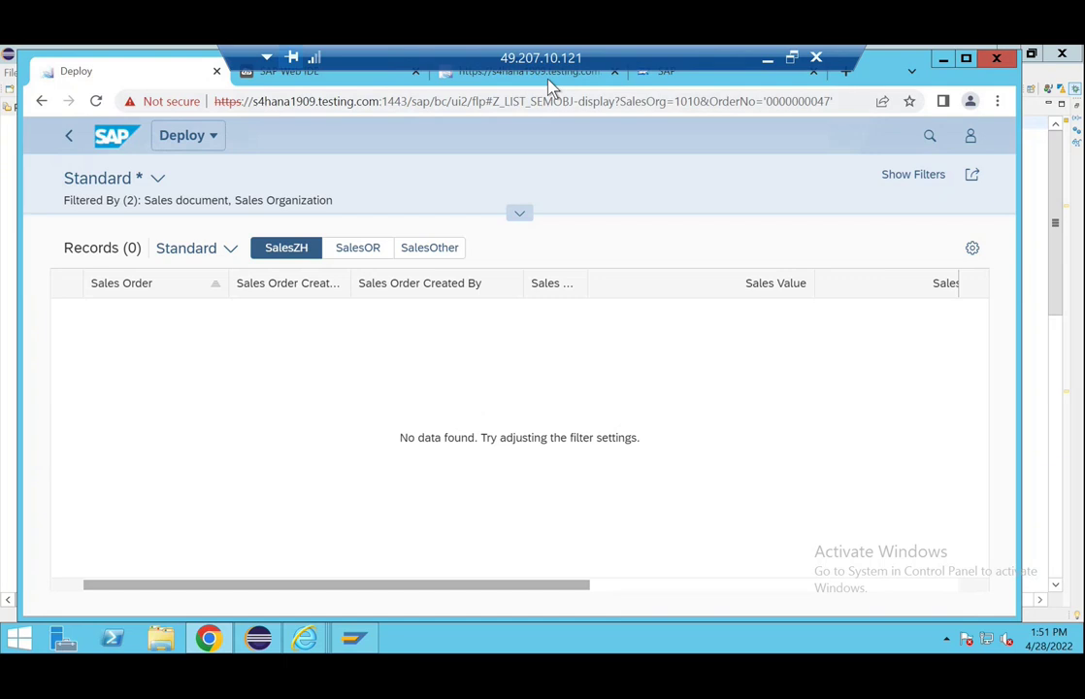
- Return from the list report through the OVP VBAK page to the launchpad home page and reload it
mouse_move(549, 84)
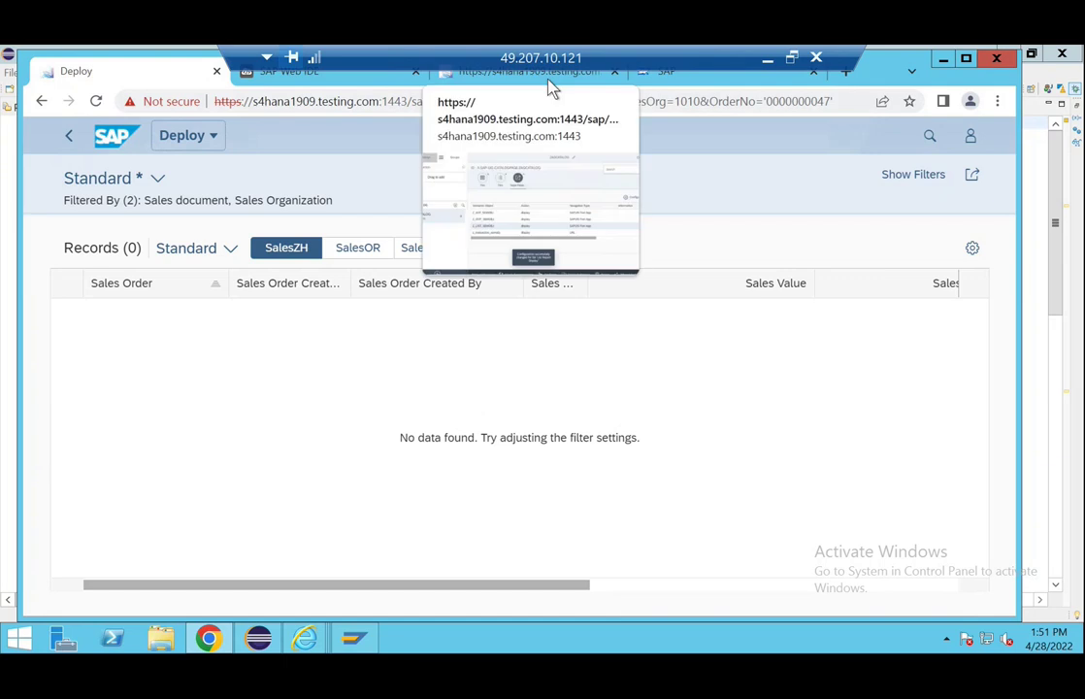
left_click(64, 142)
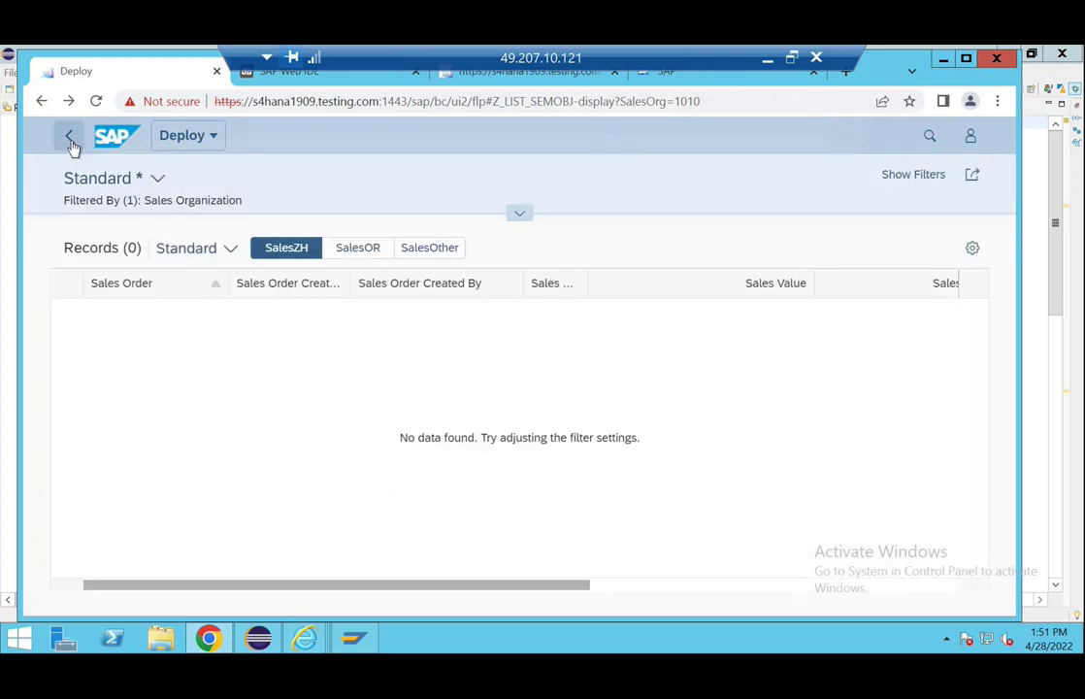
left_click(71, 141)
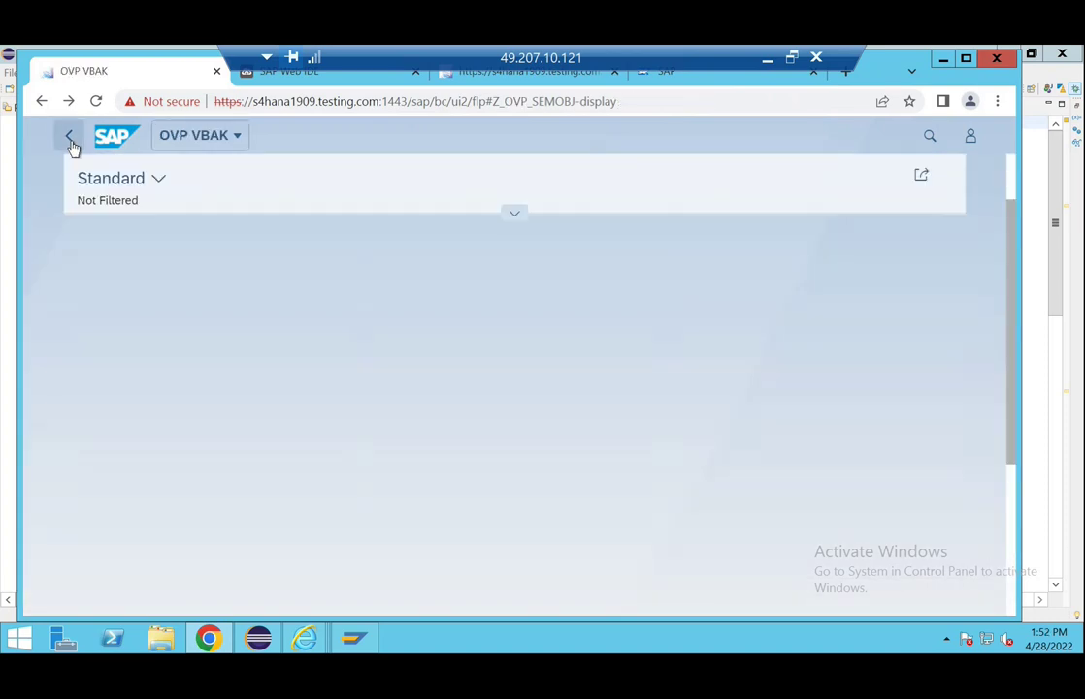
left_click(69, 141)
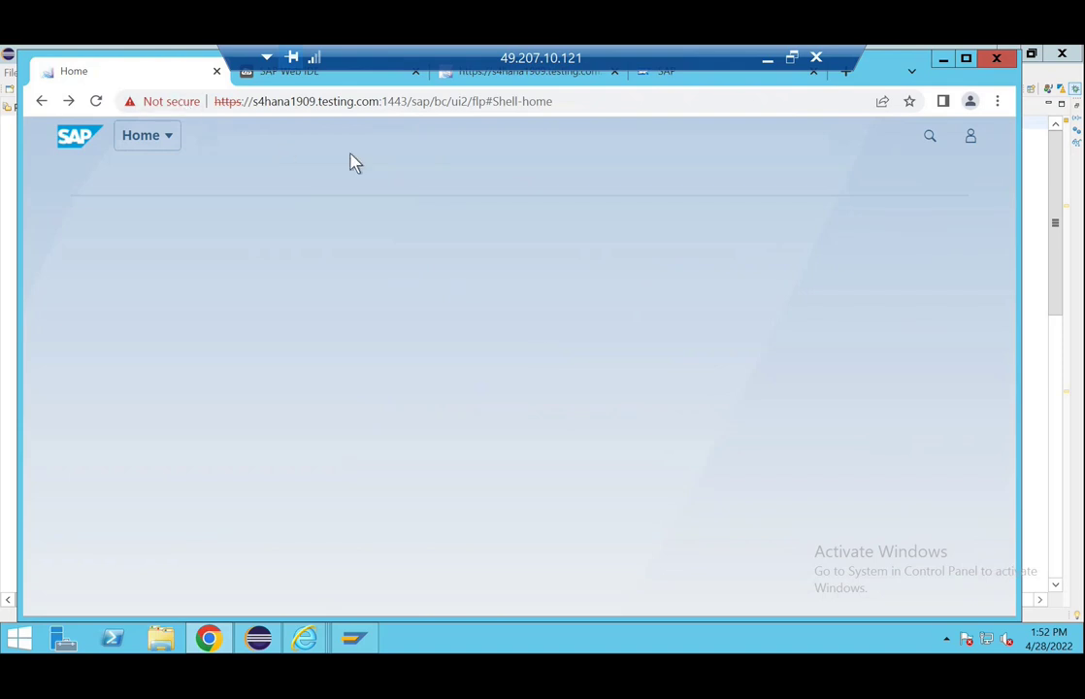
left_click(97, 101)
- Select the Z_LIST_SEMOBJ target mapping in the ZAGCATALOG catalog, and switch to Eclipse
left_click(496, 78)
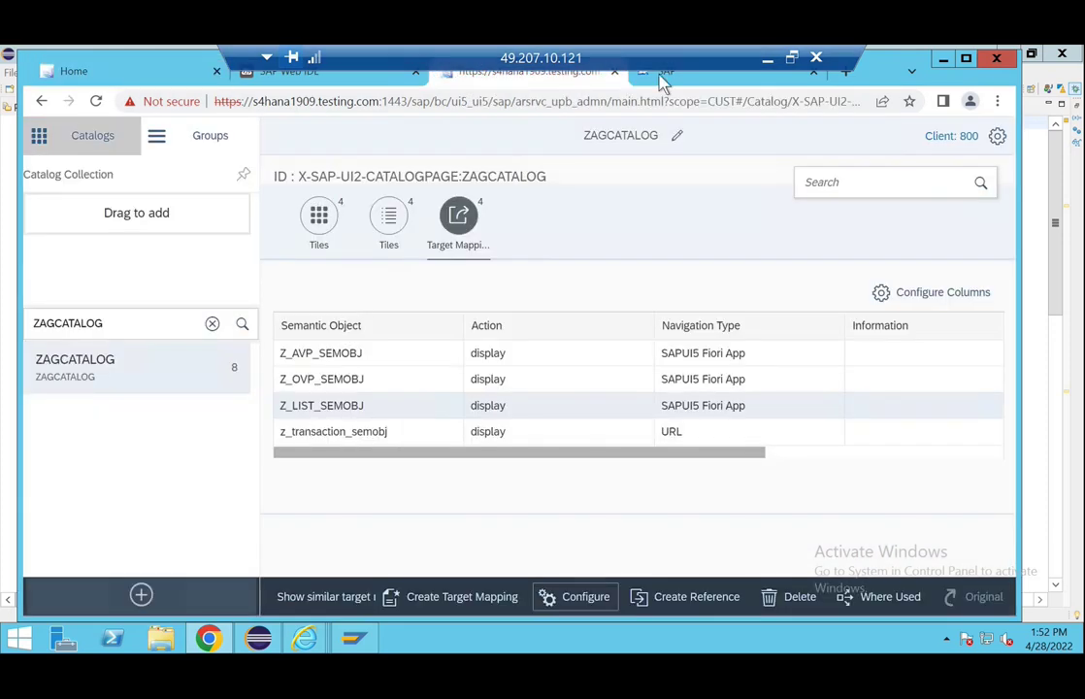
left_click(344, 402)
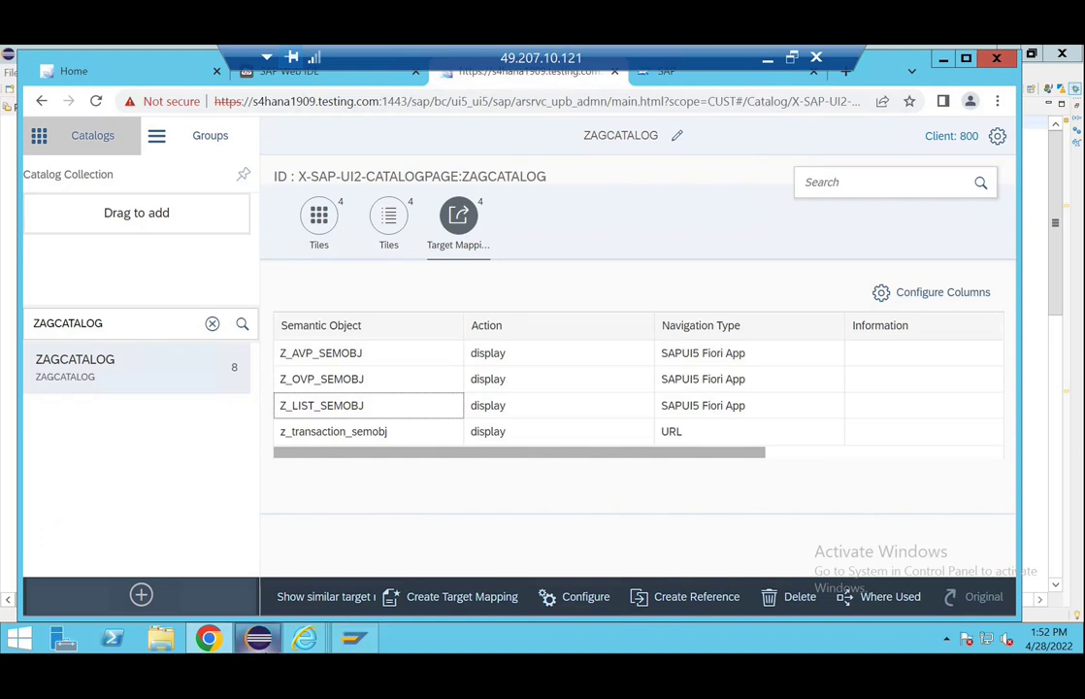
left_click(258, 638)
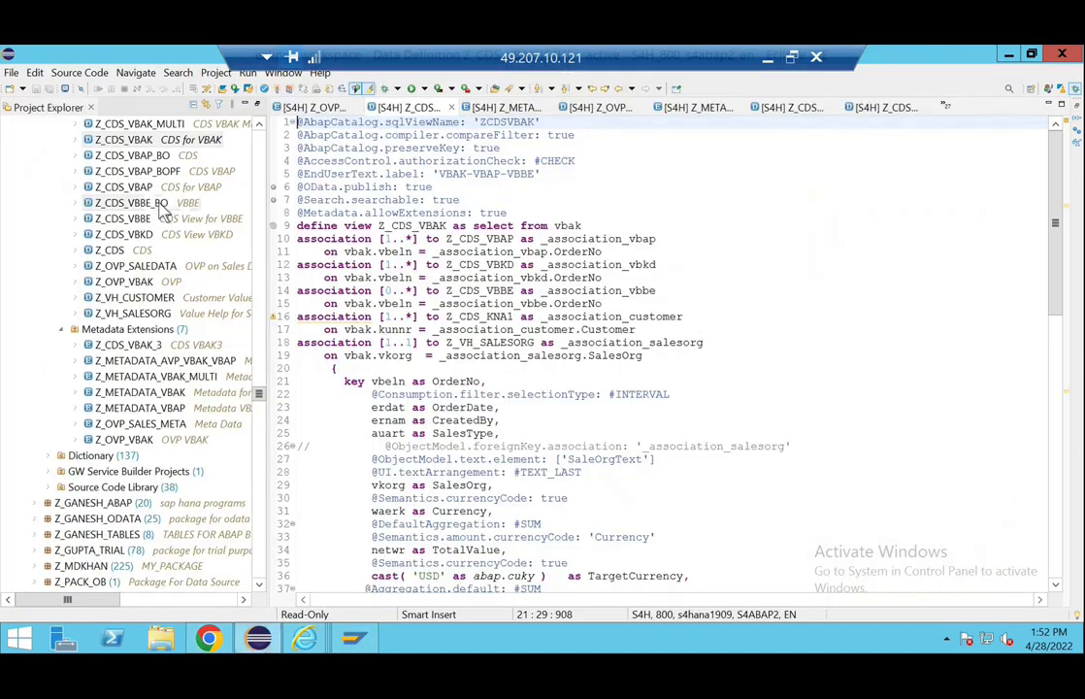
- Open the Z_METADATA_AVP_VBAK_VBAP metadata extension and the Z_AVP_VBAK_VBAP data definition to inspect their source
double_click(175, 361)
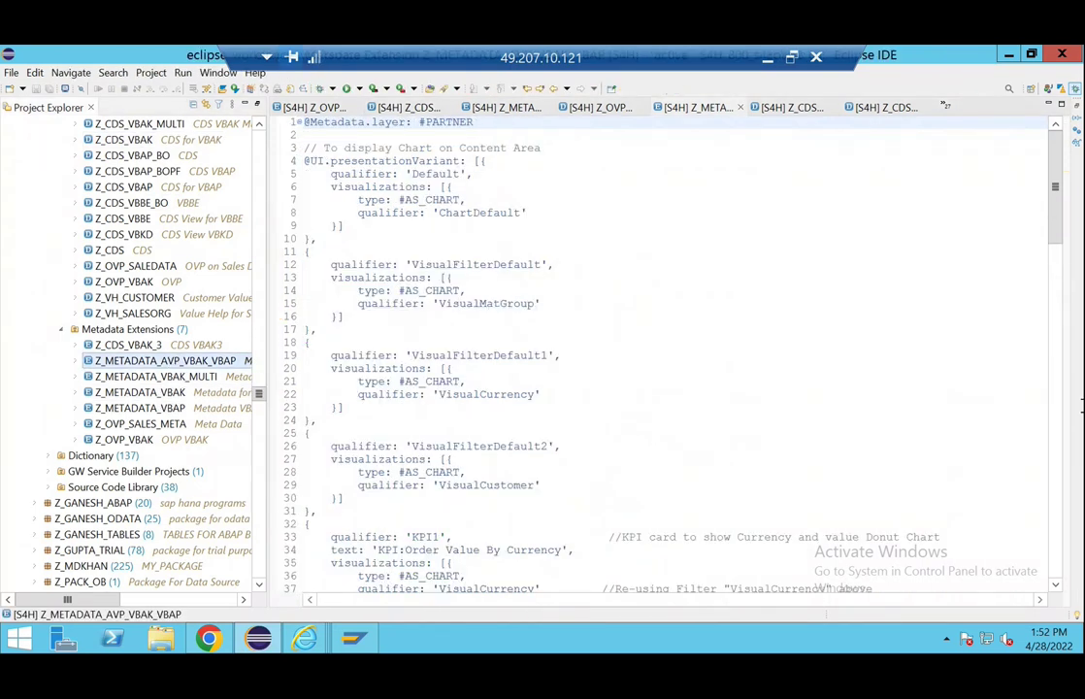
left_click(1055, 456)
left_click(1055, 456)
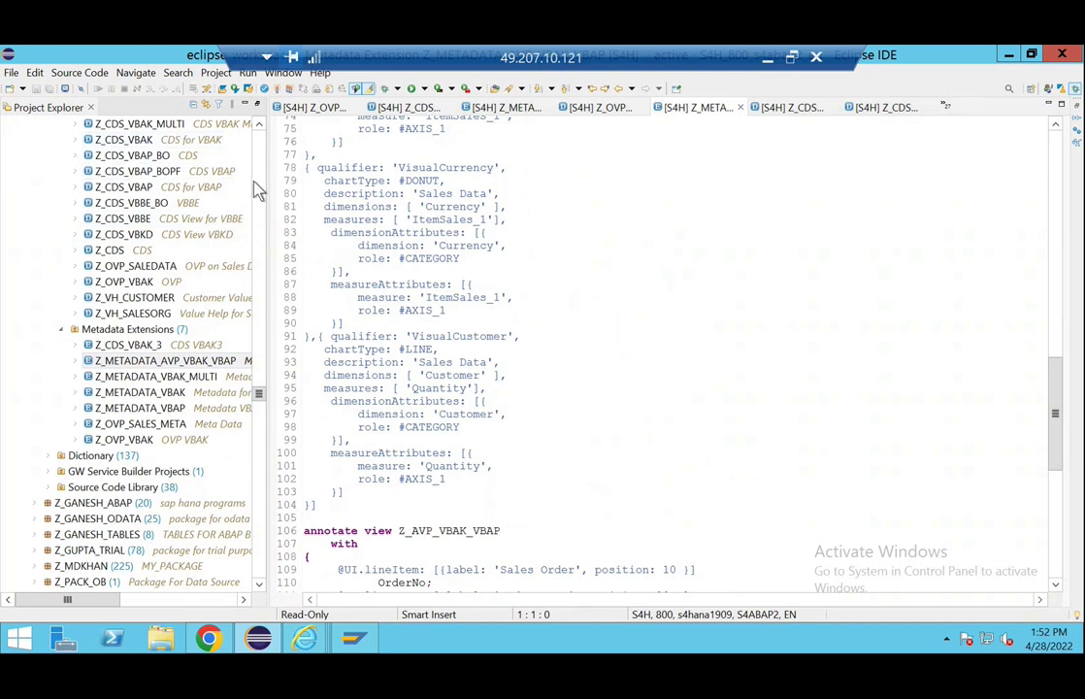
scroll(219, 235, "up", 10)
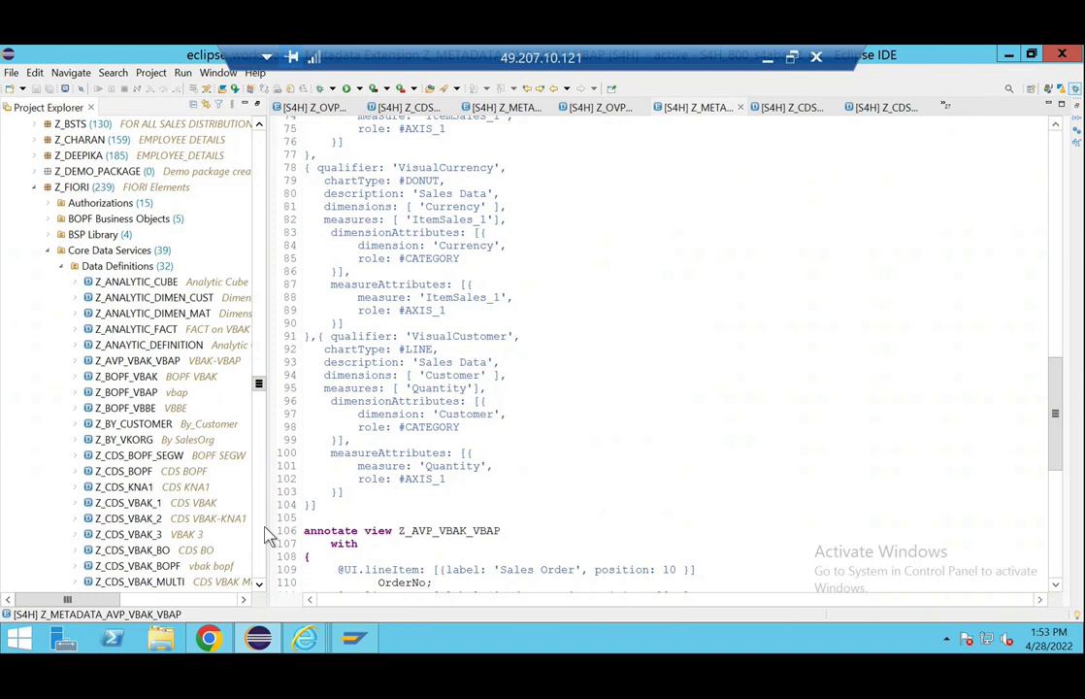
double_click(177, 364)
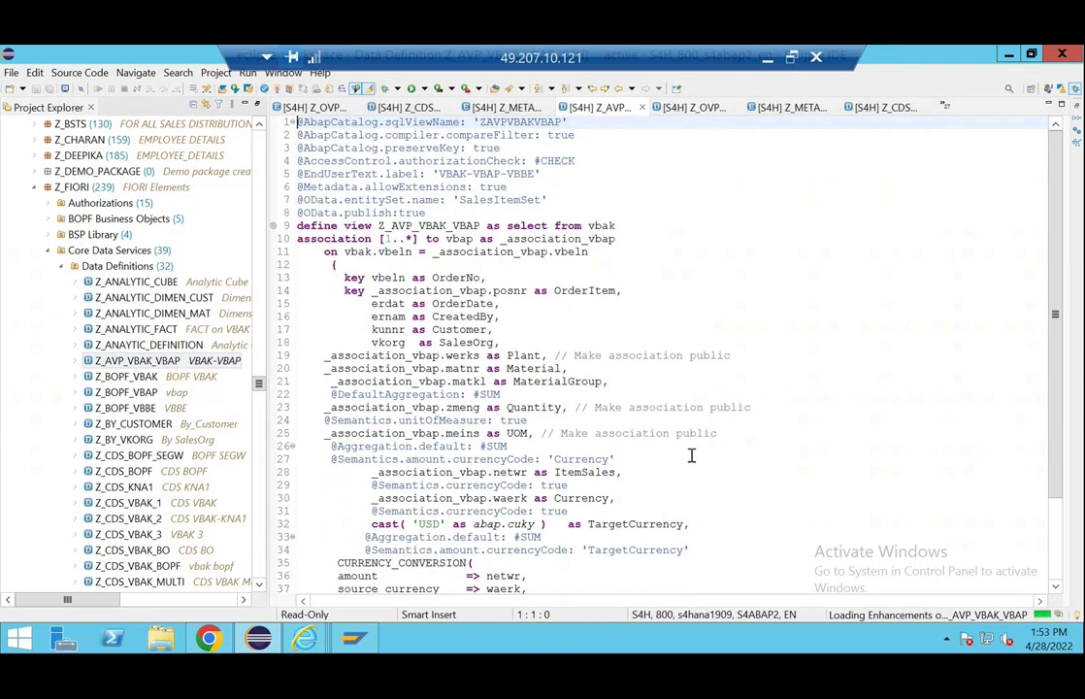
left_click(769, 60)
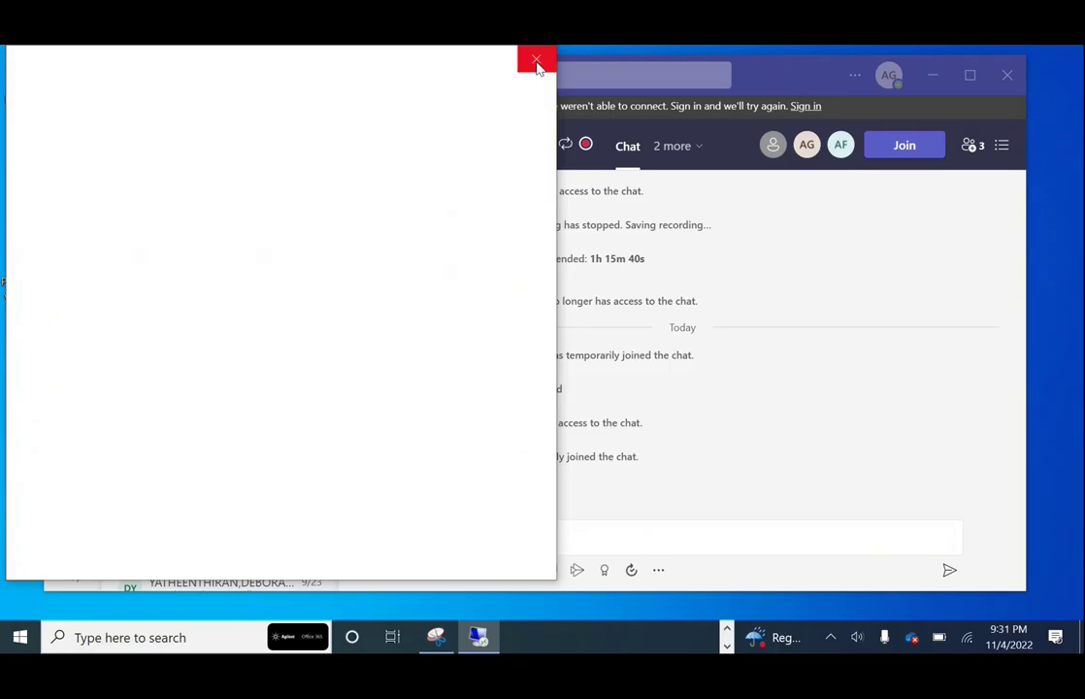
left_click(726, 645)
left_click(726, 648)
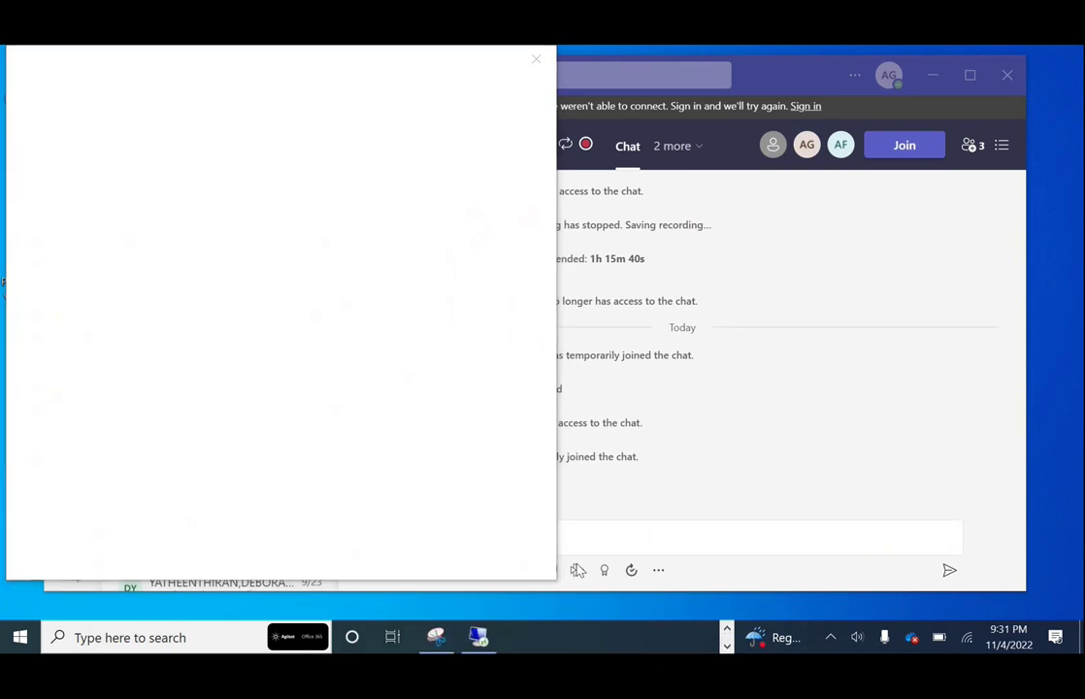
left_click(486, 640)
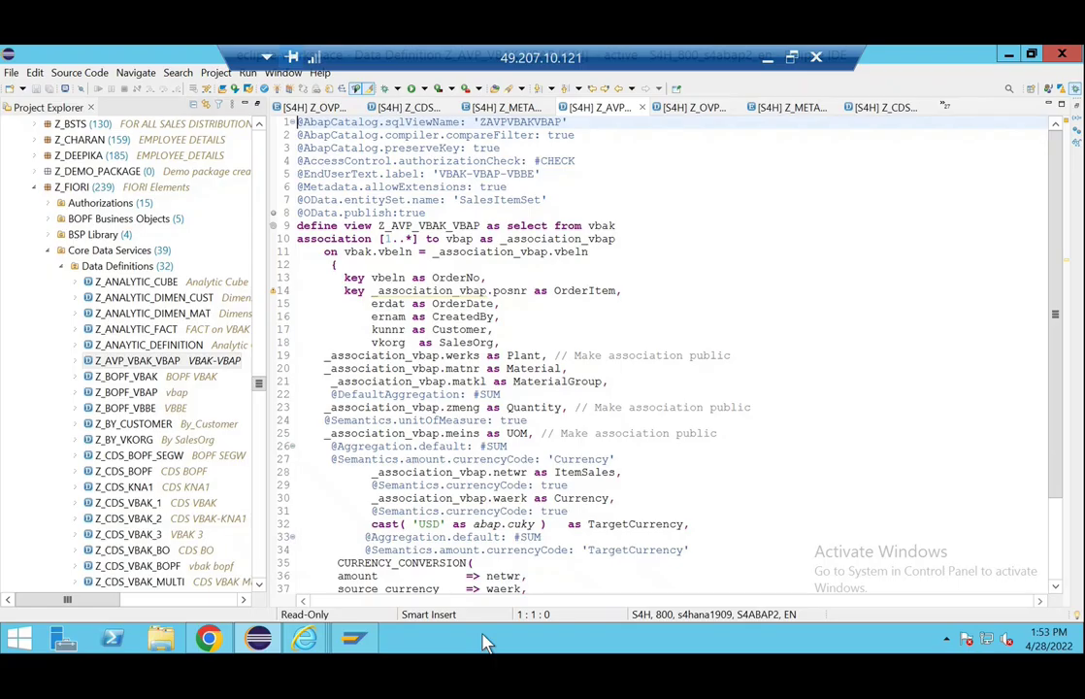
left_click(207, 645)
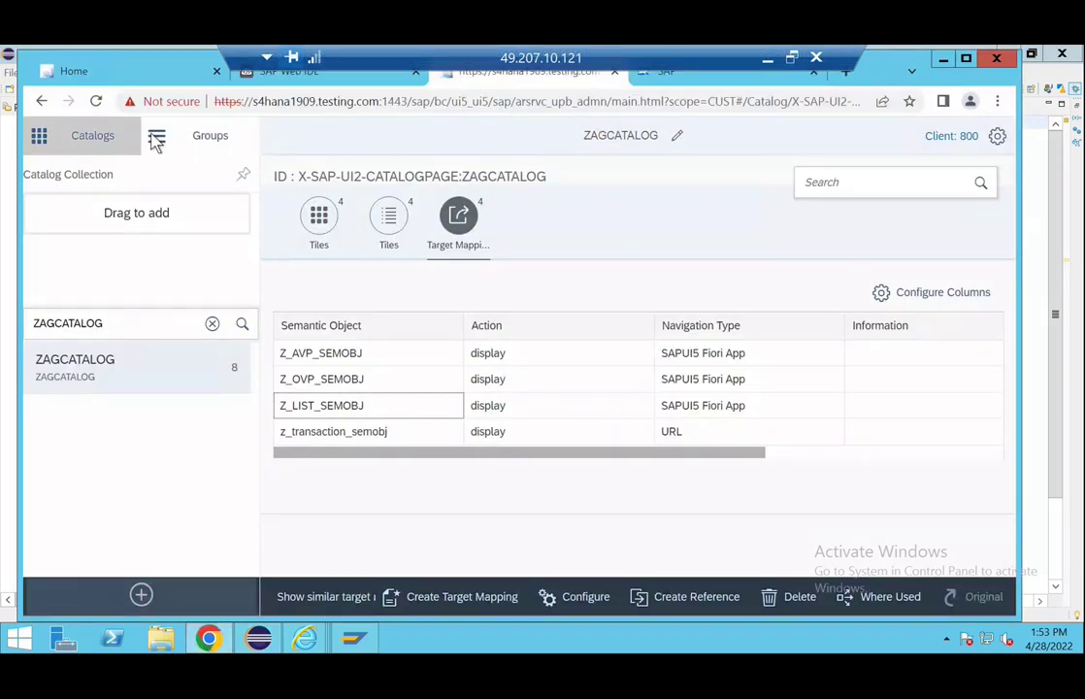
left_click(136, 74)
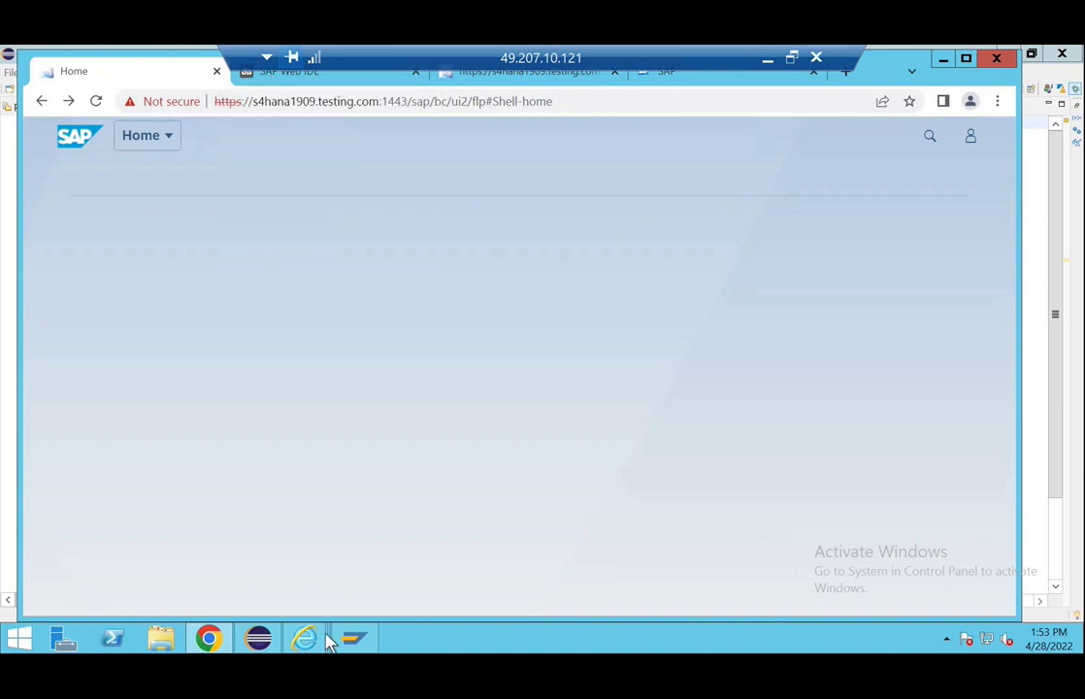
mouse_move(357, 646)
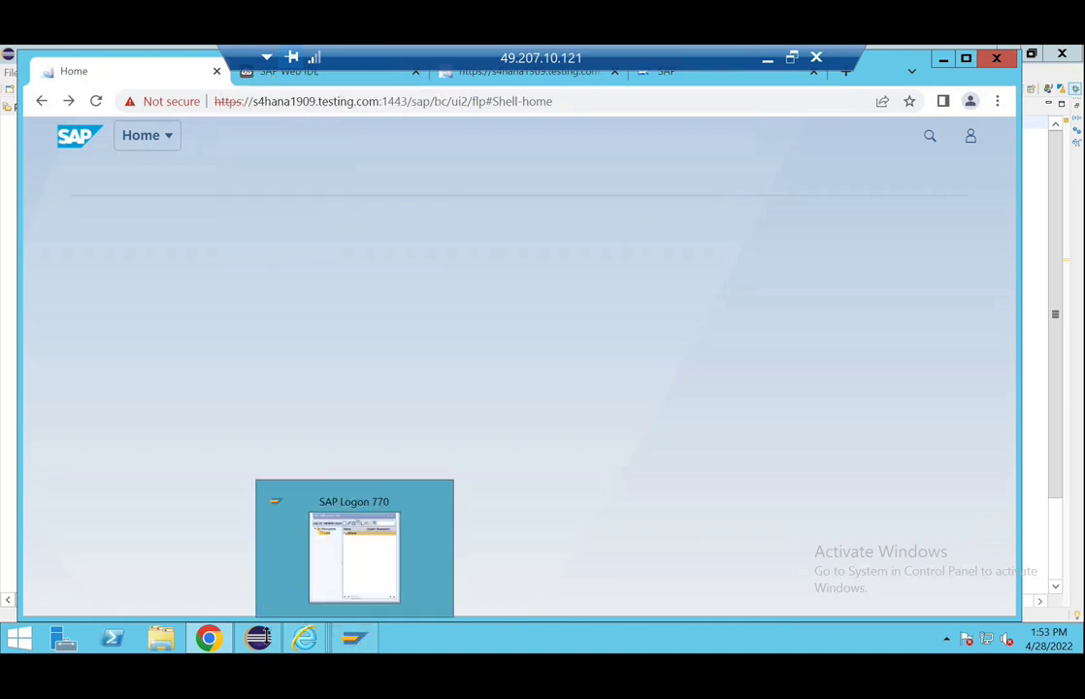
- Switch to Eclipse and open the Z_OVP_VBAK metadata extension at its field annotations
left_click(260, 640)
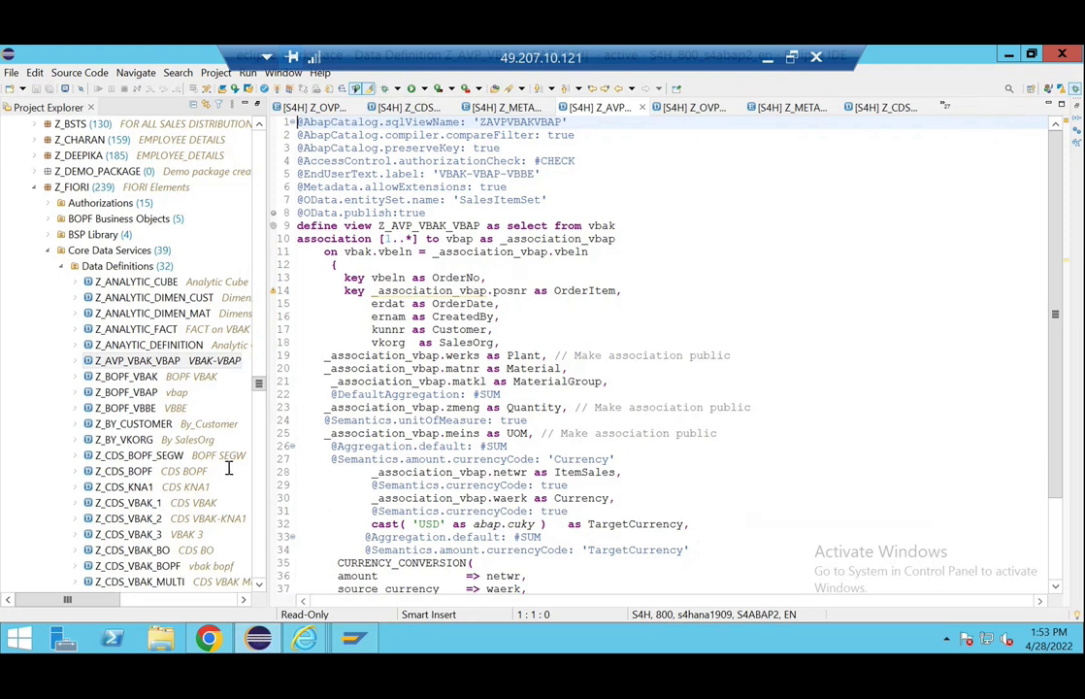
left_click(260, 541)
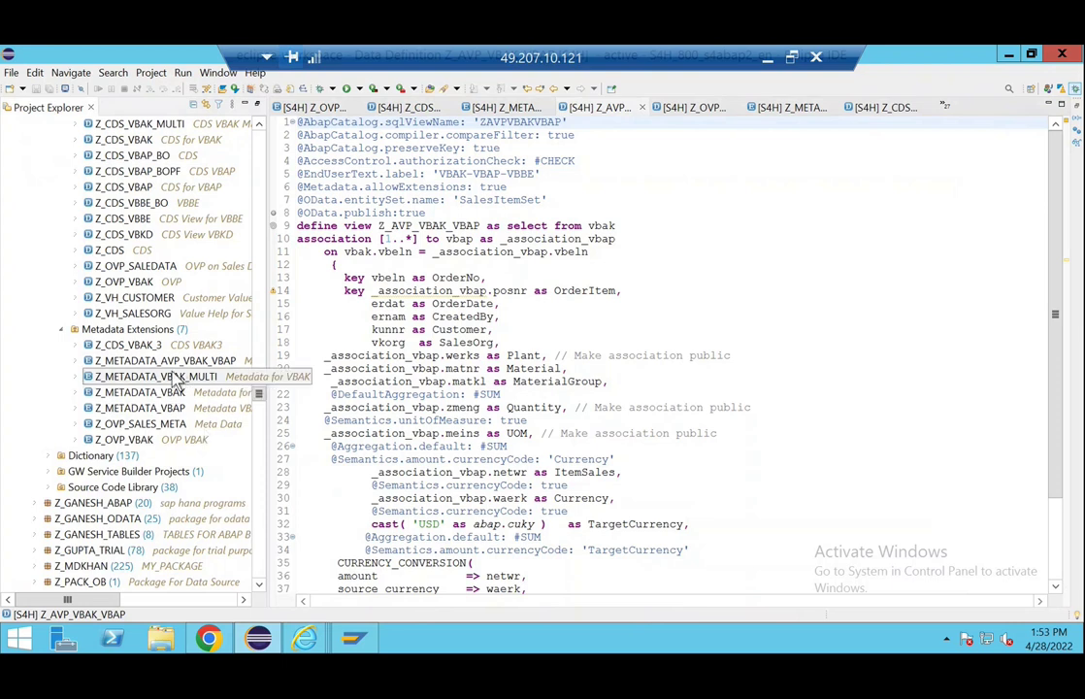
double_click(136, 440)
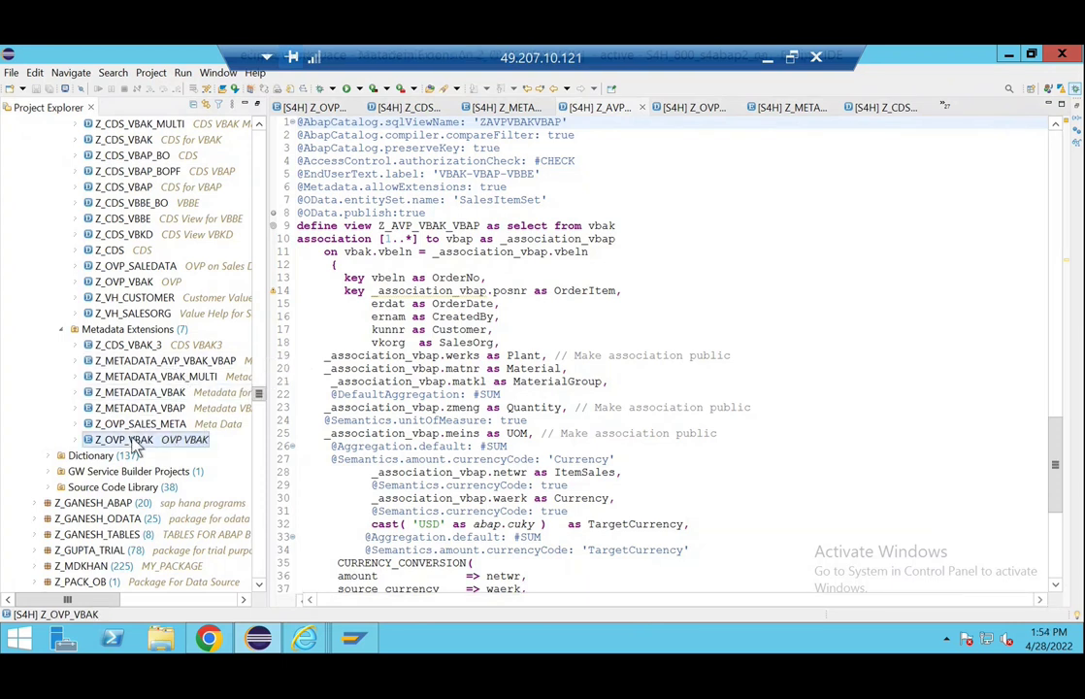
left_click(1055, 549)
left_click(1056, 550)
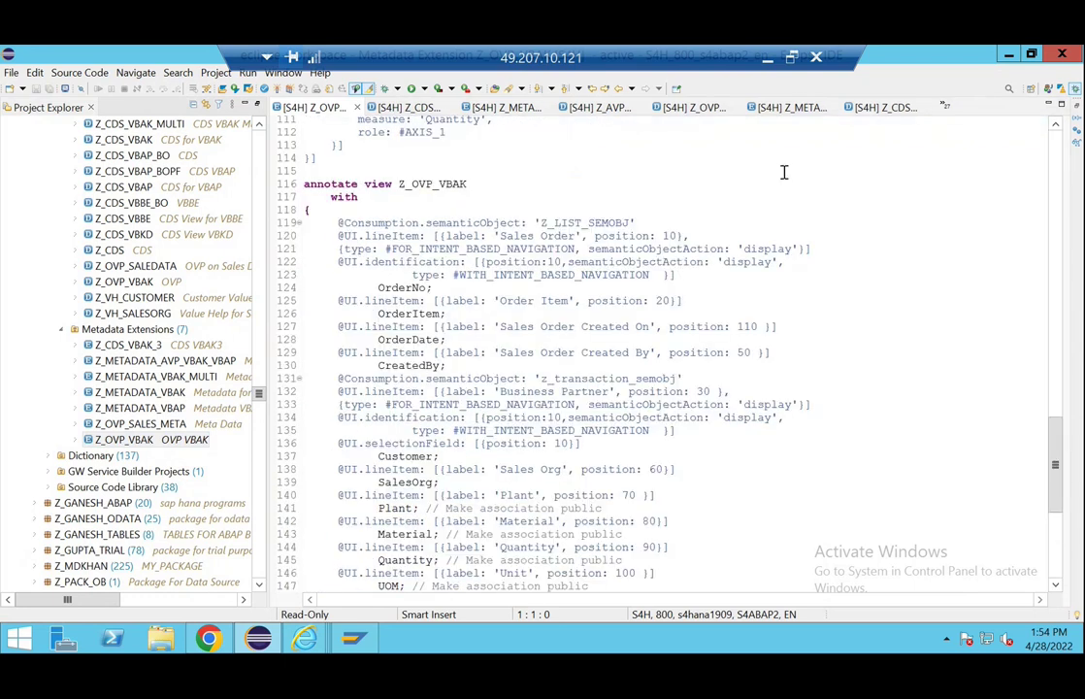
left_click(772, 68)
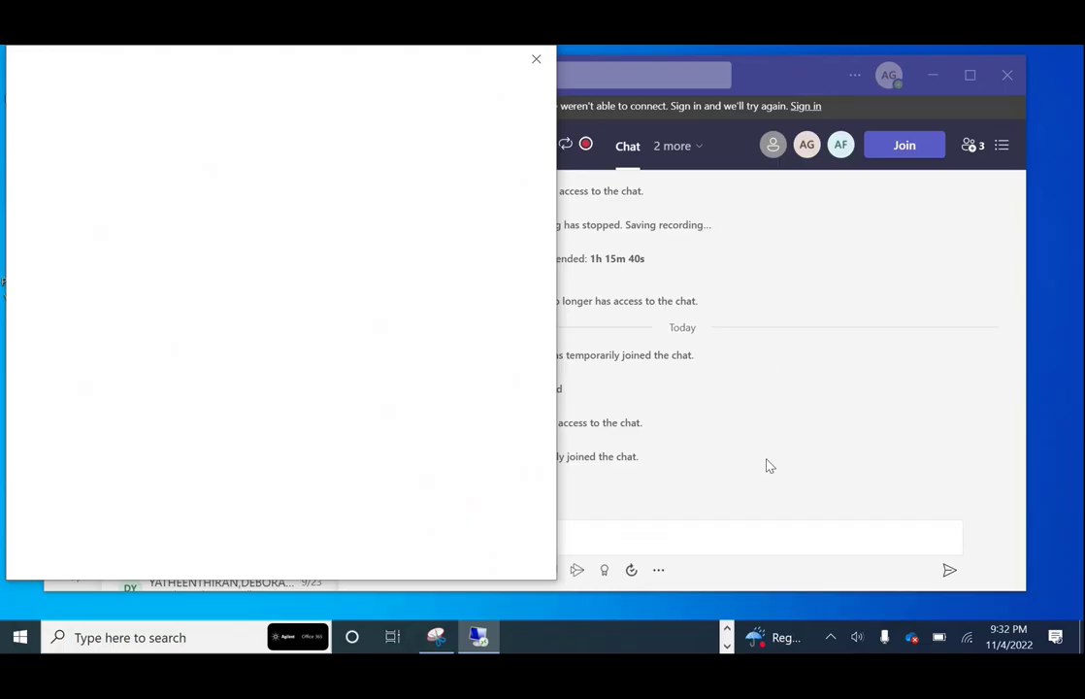
left_click(726, 631)
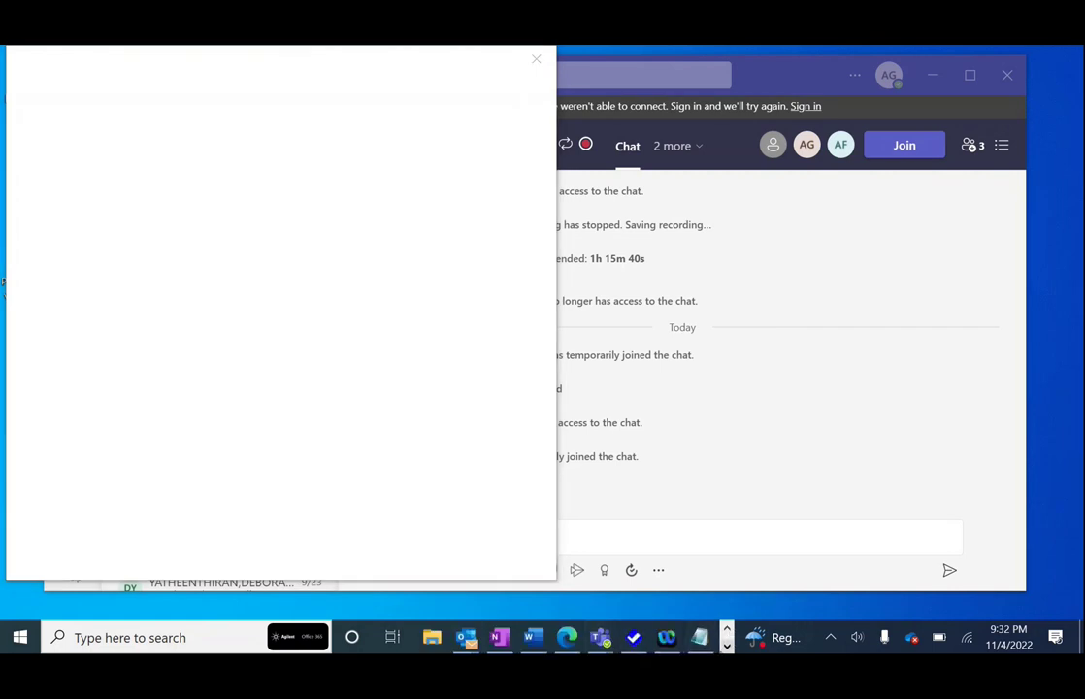
left_click(726, 645)
left_click(482, 637)
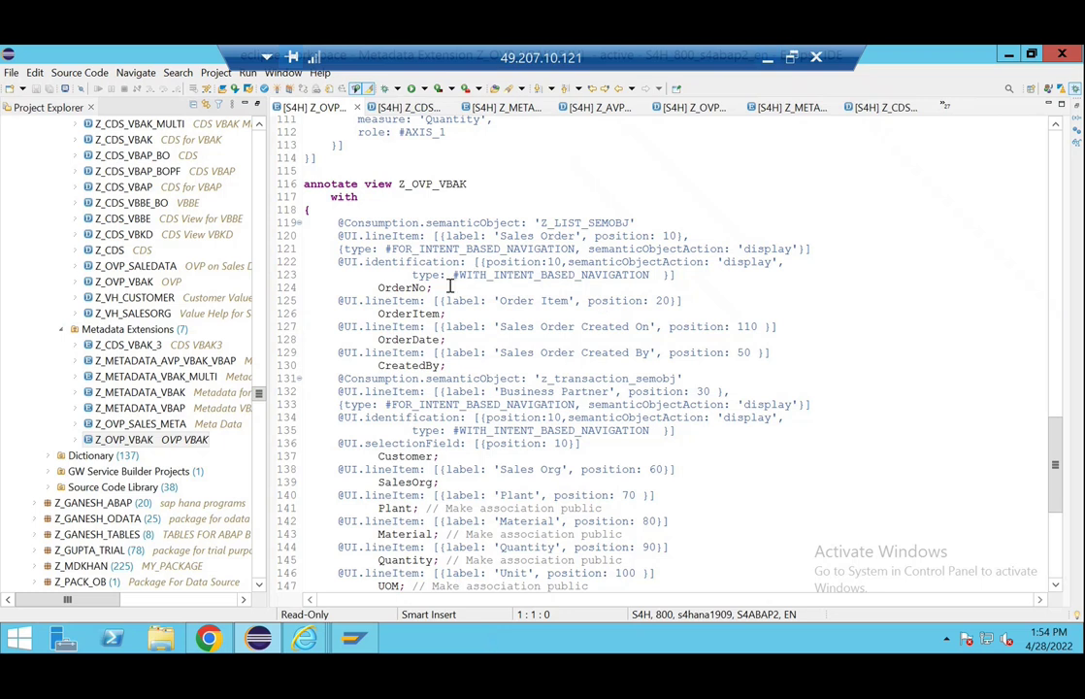
- Set the semantic object annotation of the Customer field in Z_OVP_VBAK to Z_LIST_SEMOBJ
left_click(449, 286)
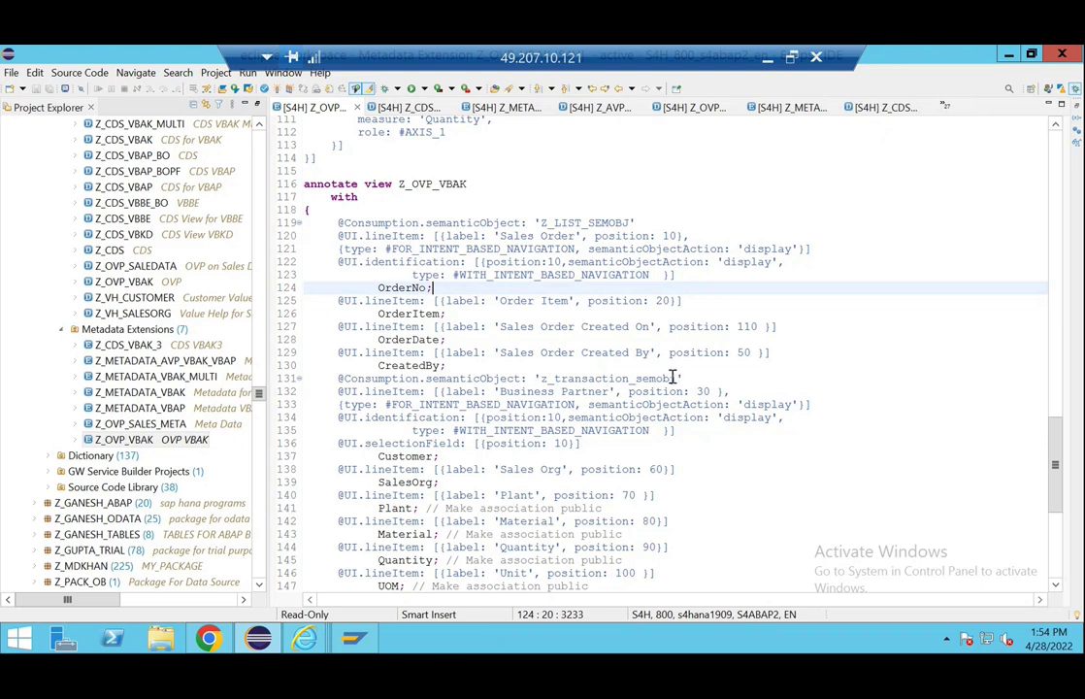
left_click_drag(675, 379, 541, 379)
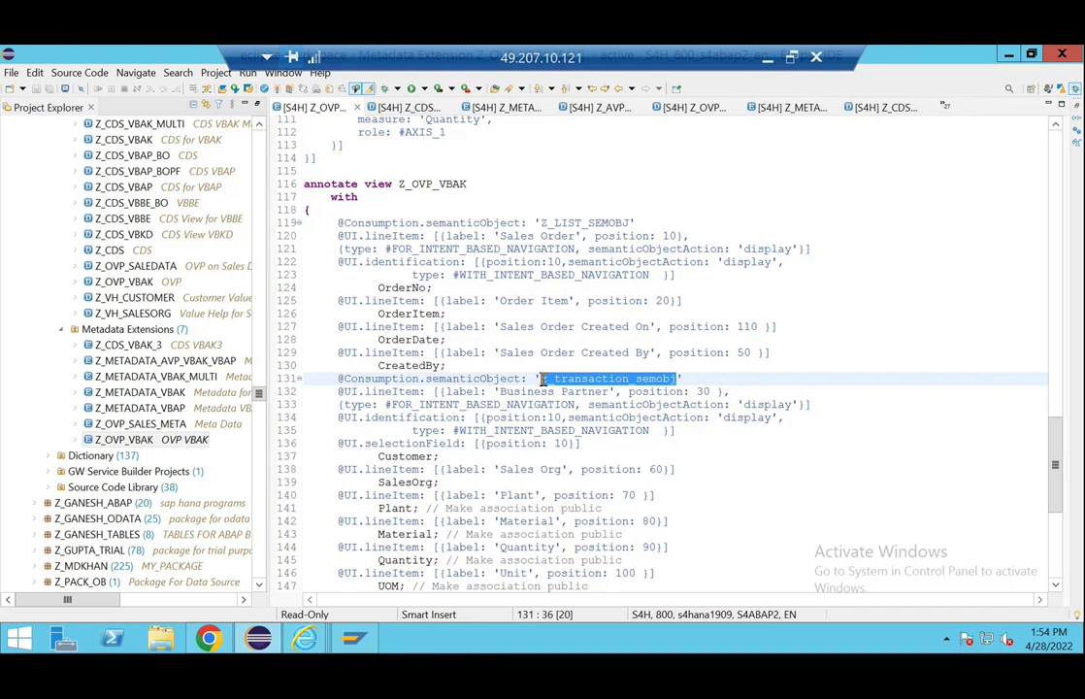
type("Z_")
type("LIST")
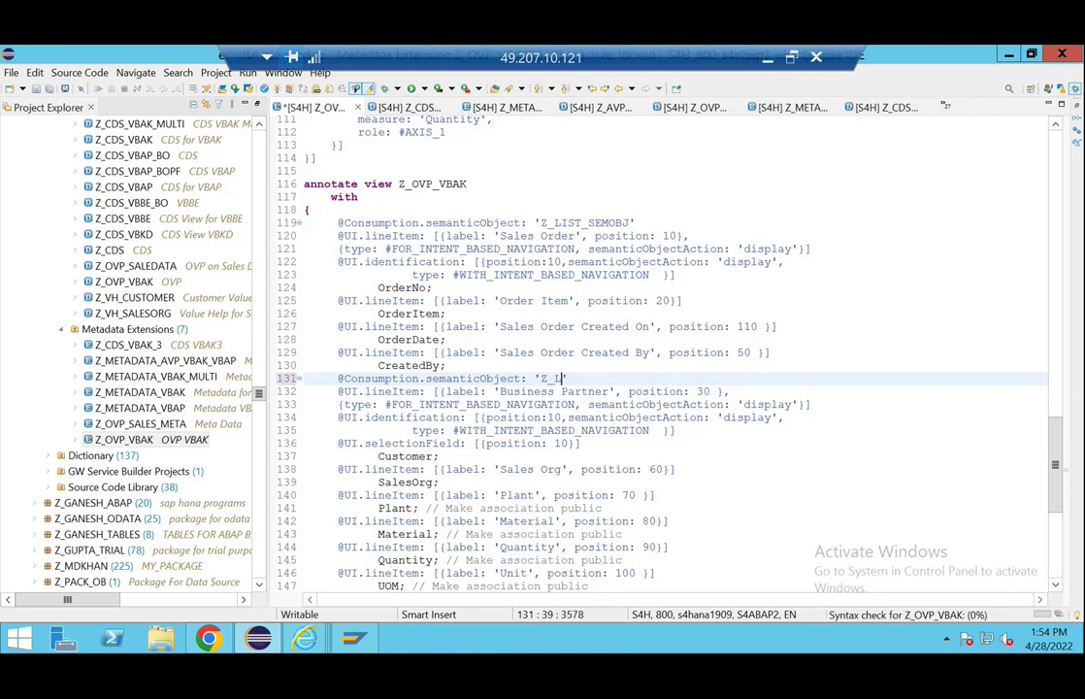
type("EMOBJ")
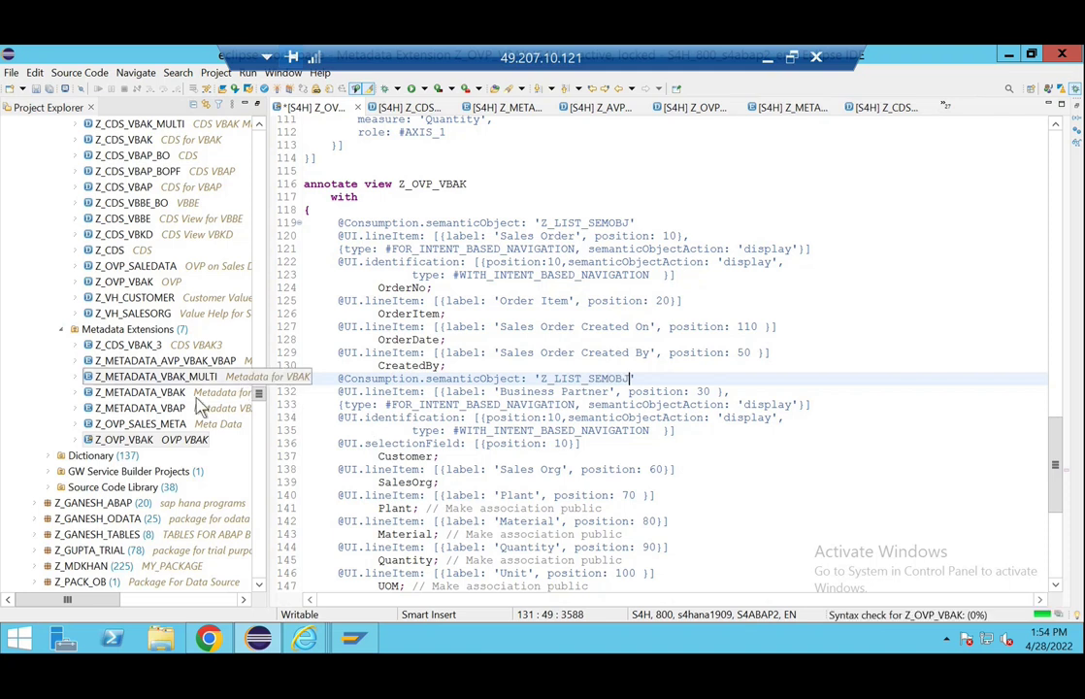
- Save and activate the edited Z_OVP_VBAK metadata extension
right_click(172, 442)
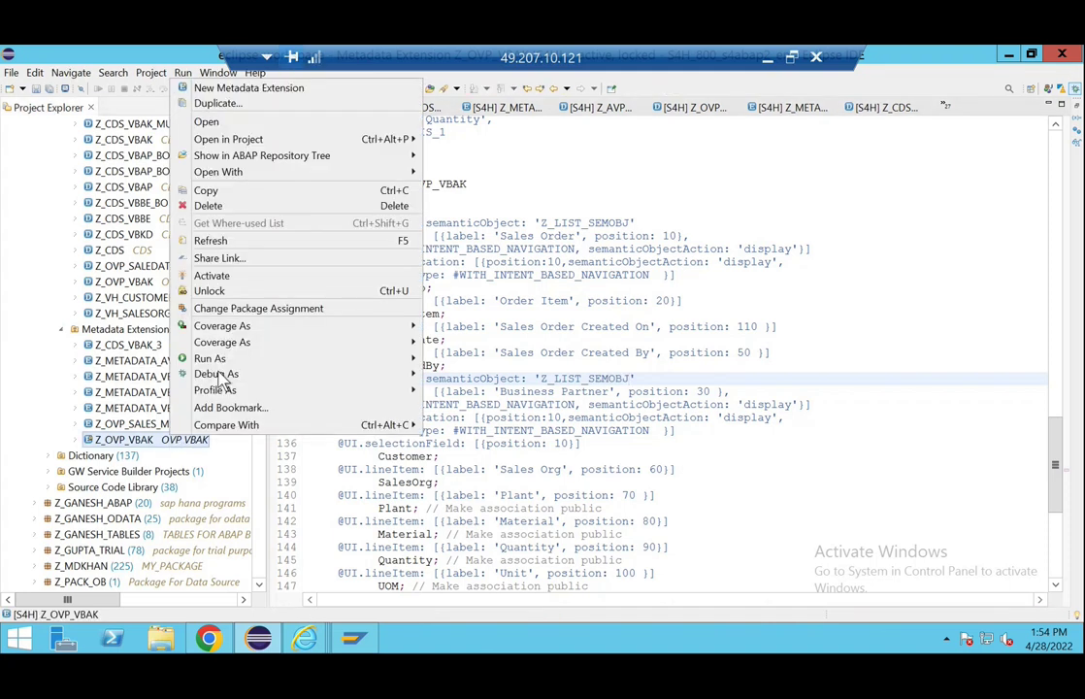
left_click(247, 279)
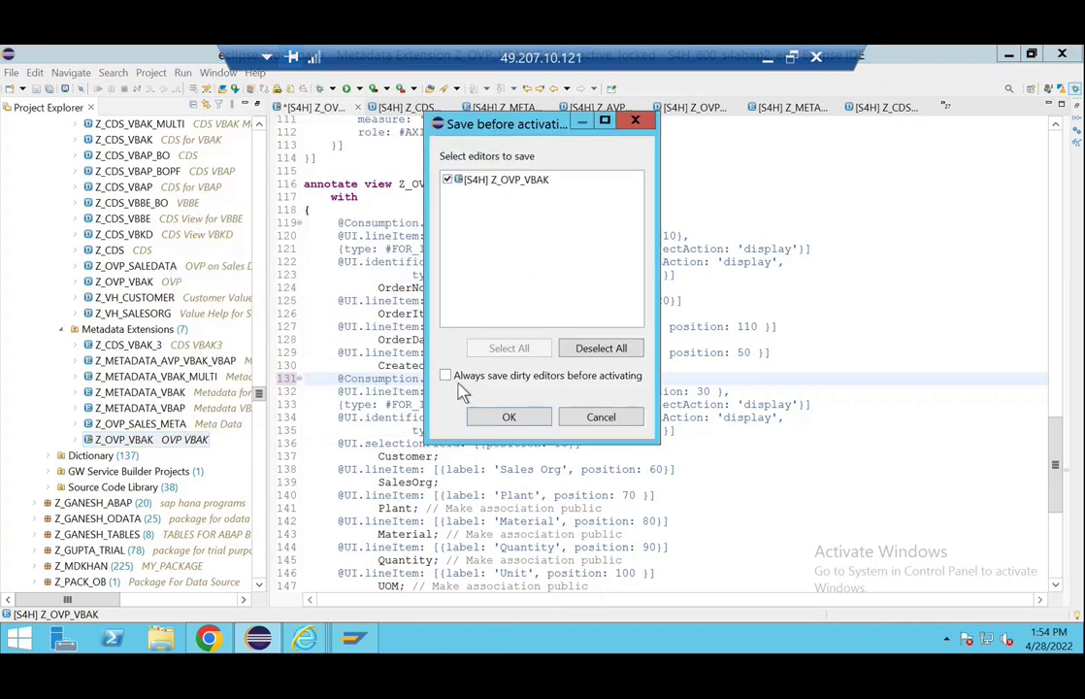
left_click(500, 416)
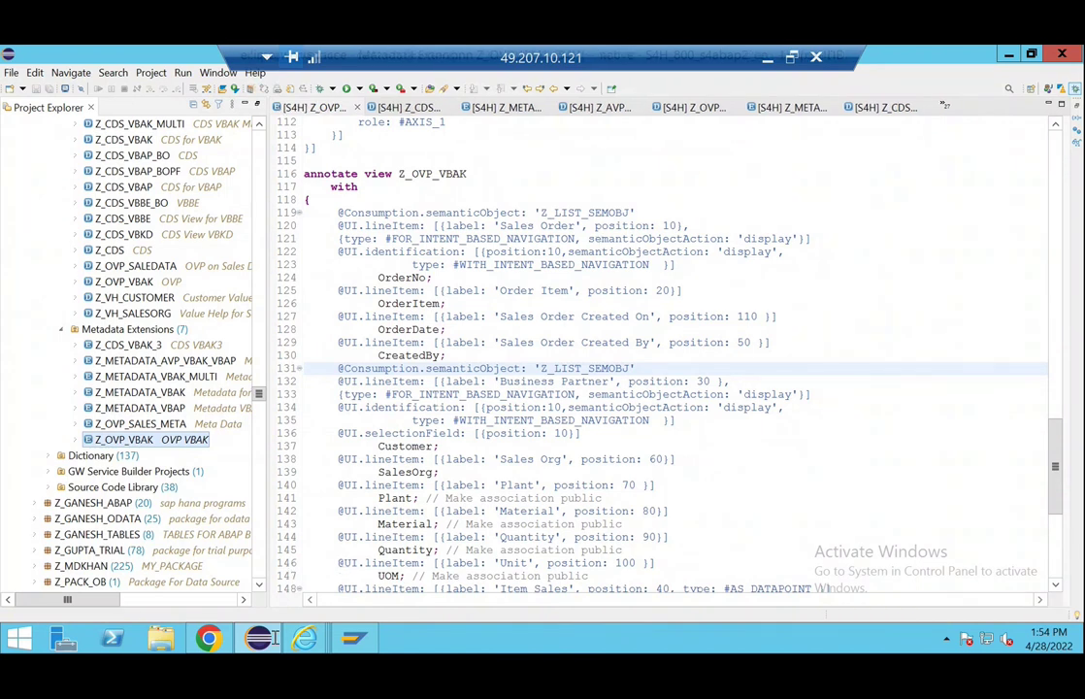
- Switch to Chrome and go to the ZAGGROUP group on the SAP launchpad home page
left_click(209, 637)
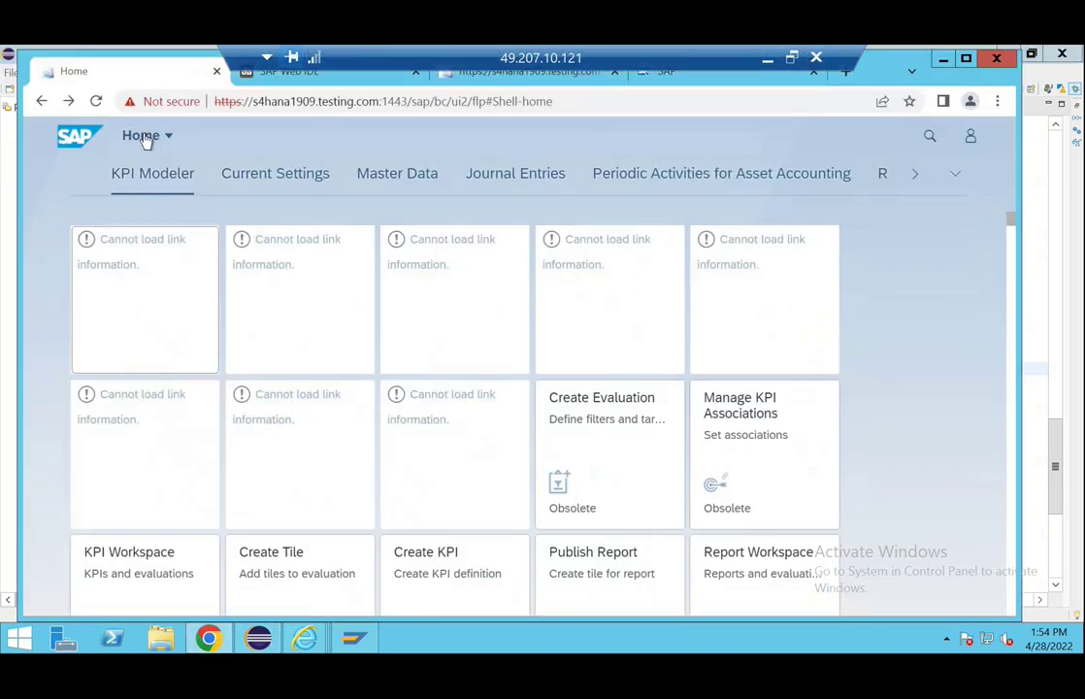
left_click(949, 180)
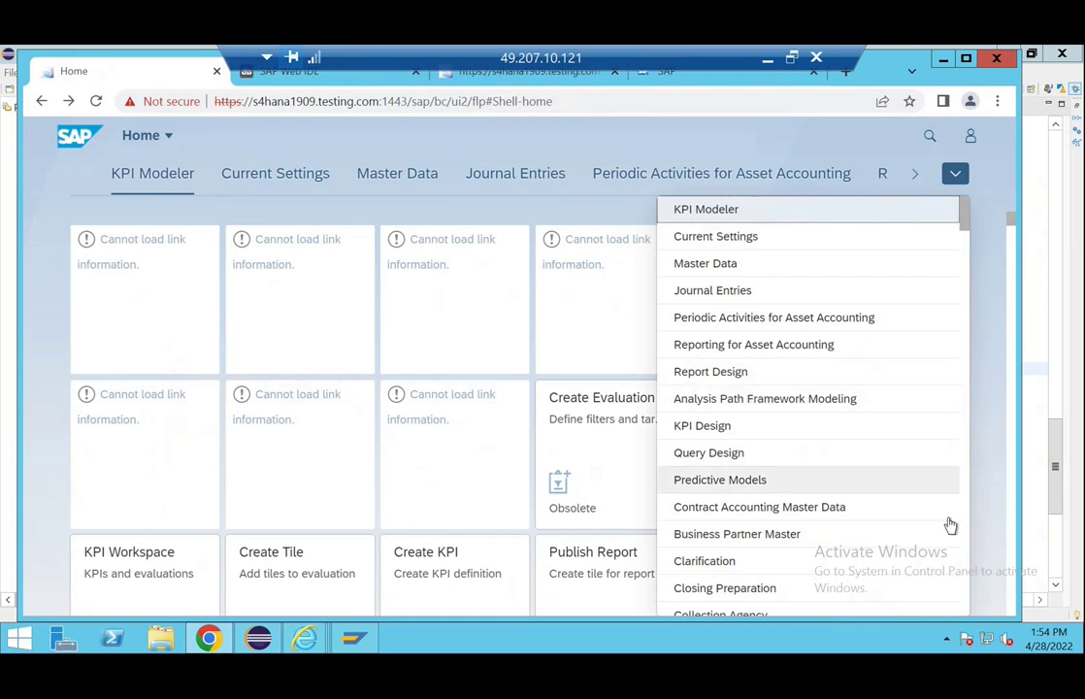
scroll(964, 543, "down", 20)
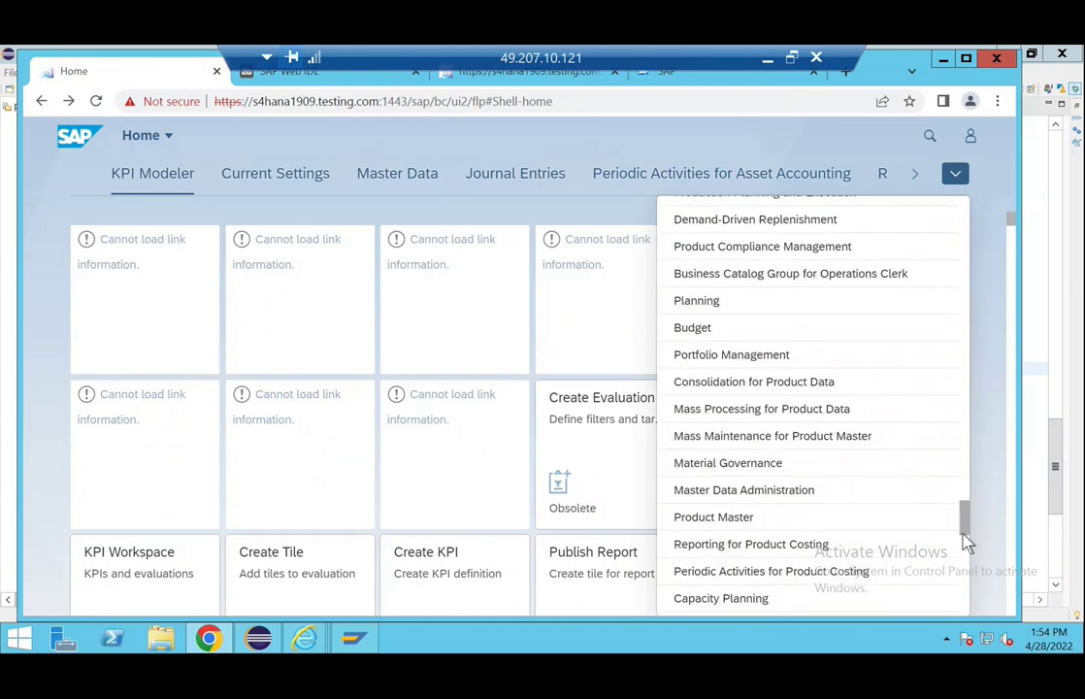
scroll(965, 548, "down", 4)
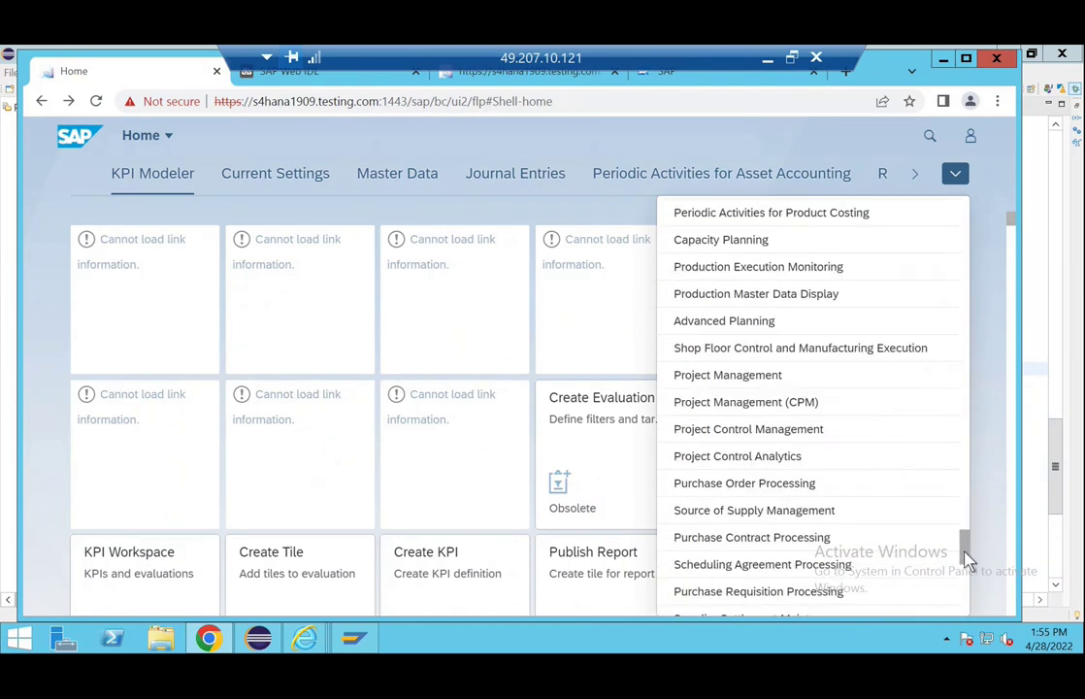
scroll(963, 583, "down", 3)
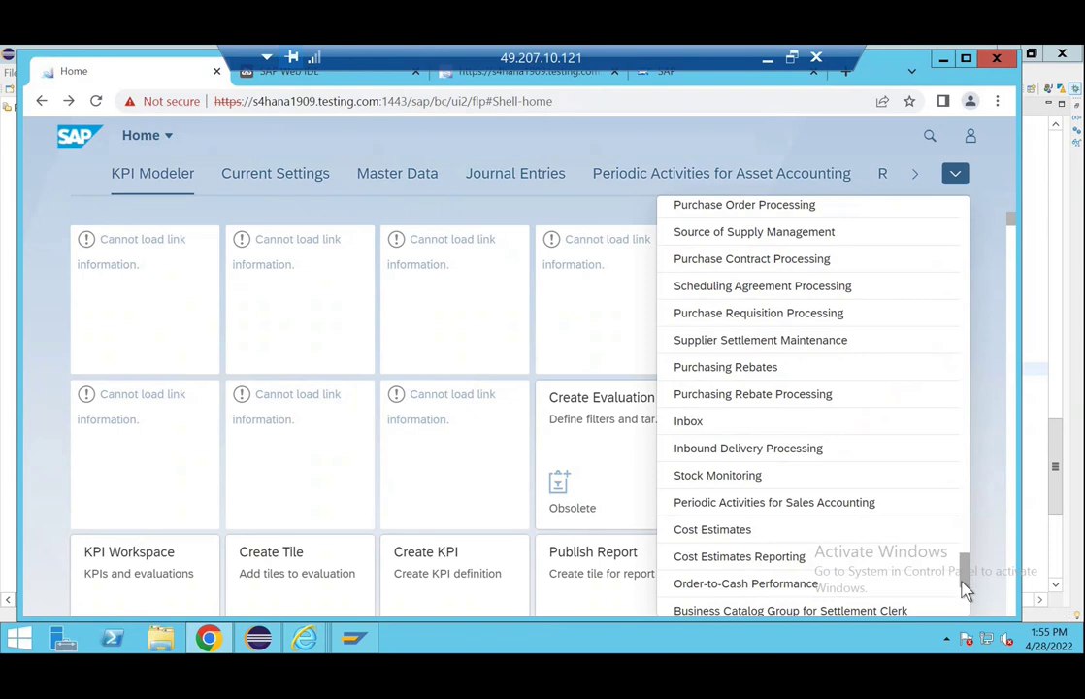
scroll(961, 587, "down", 3)
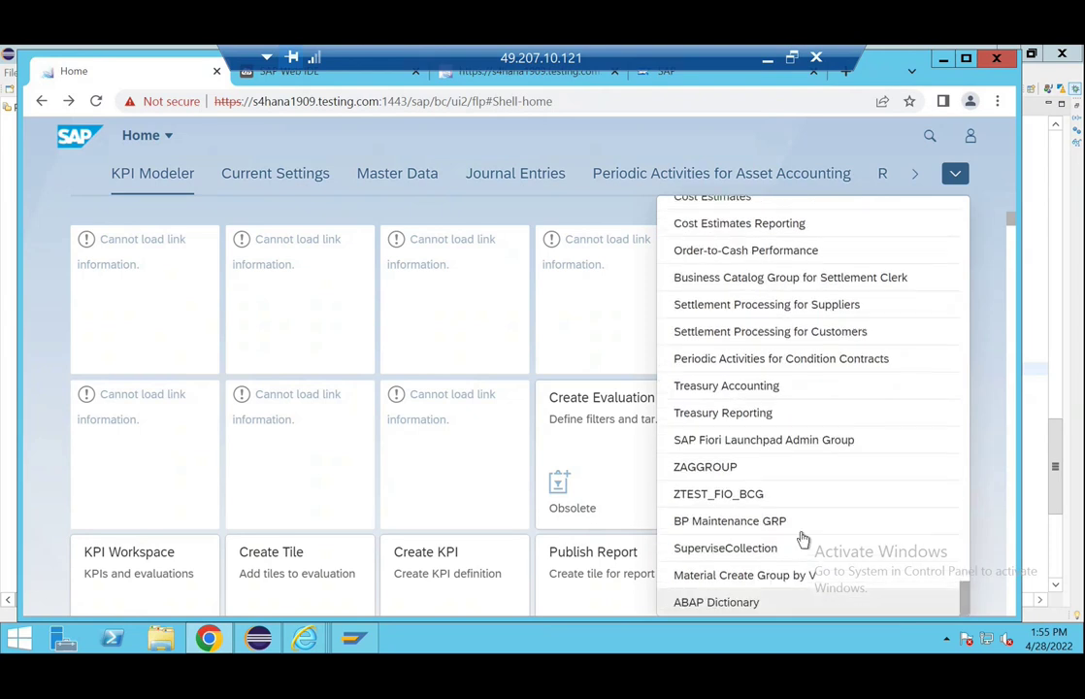
left_click(737, 469)
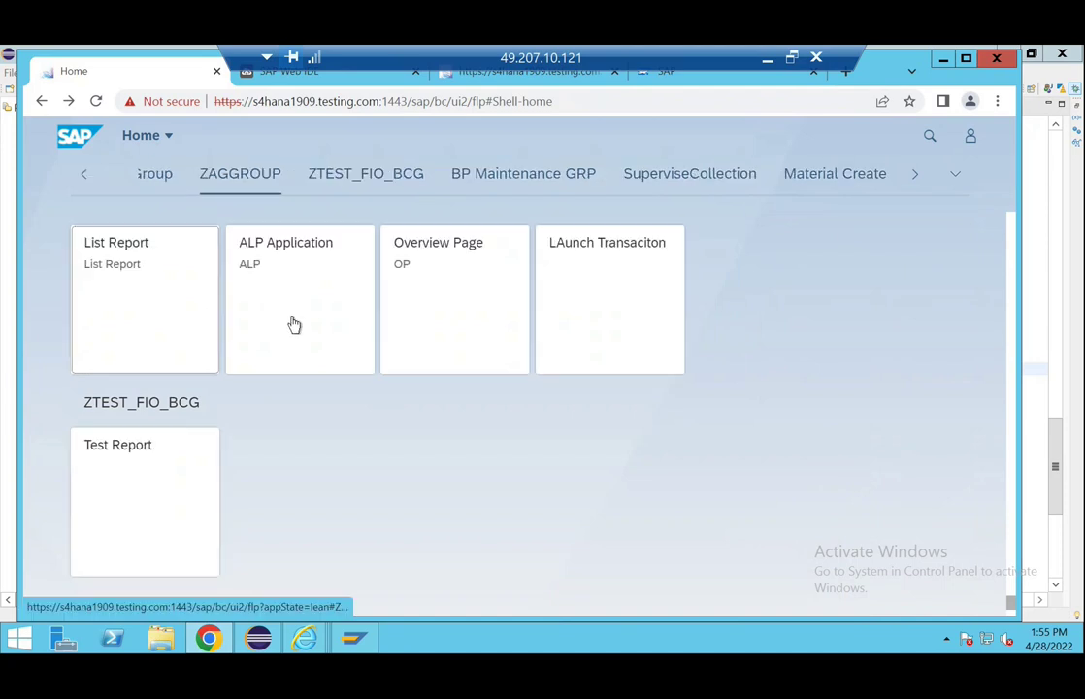
- Open the Overview Page and ALP Application tiles from ZAGGROUP, each in its own new browser tab
right_click(470, 302)
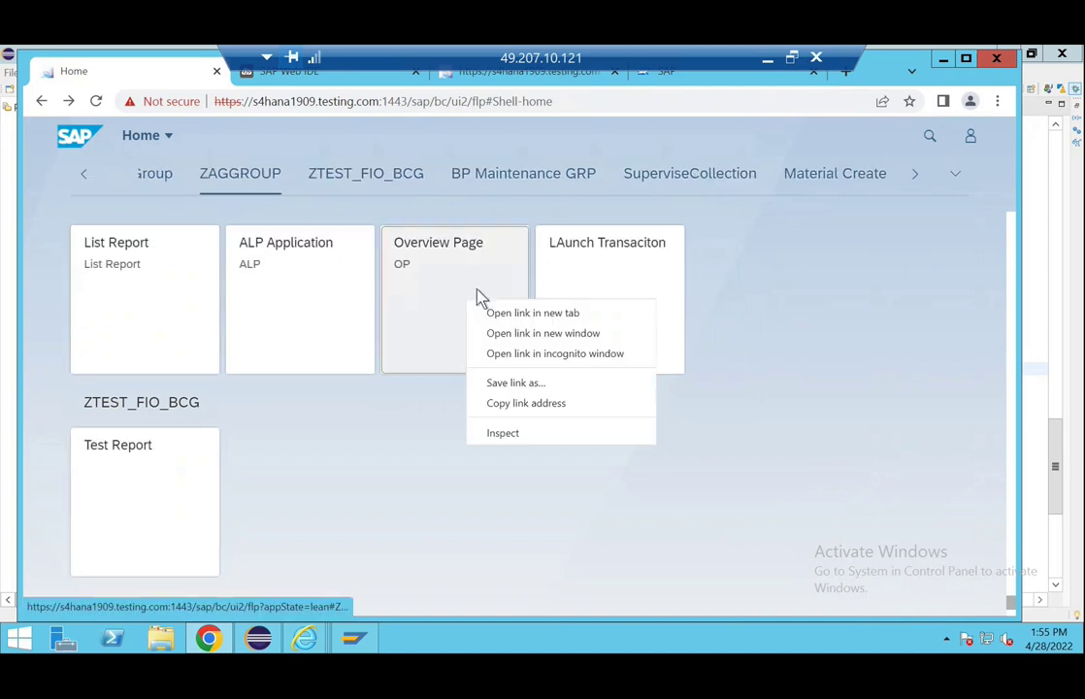
left_click(533, 312)
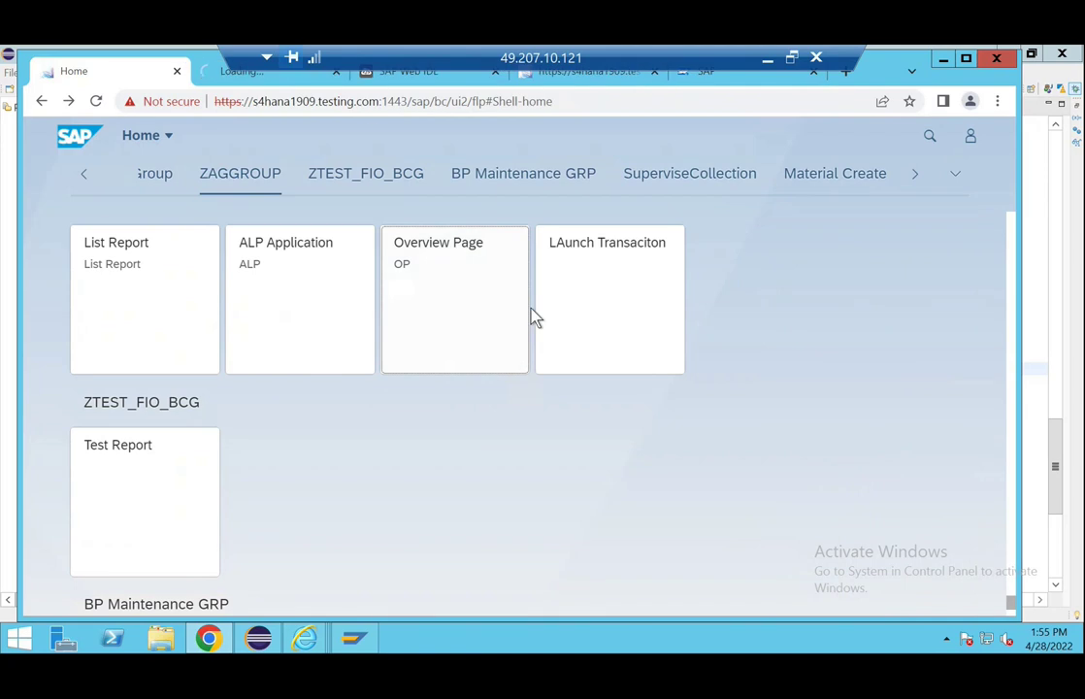
left_click(301, 82)
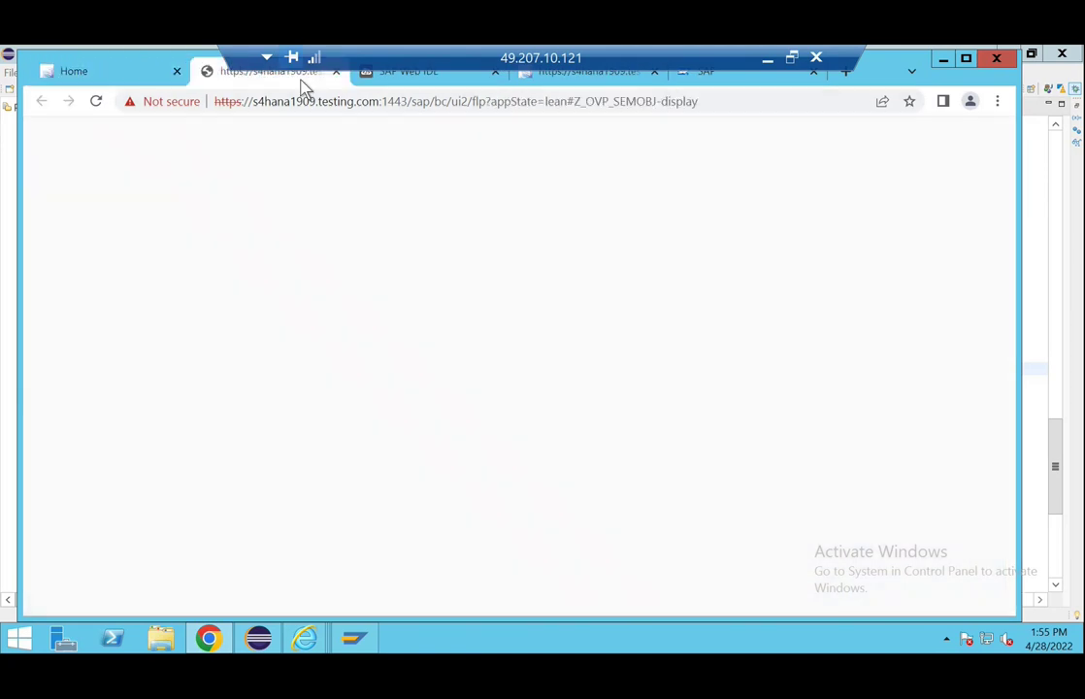
left_click(128, 70)
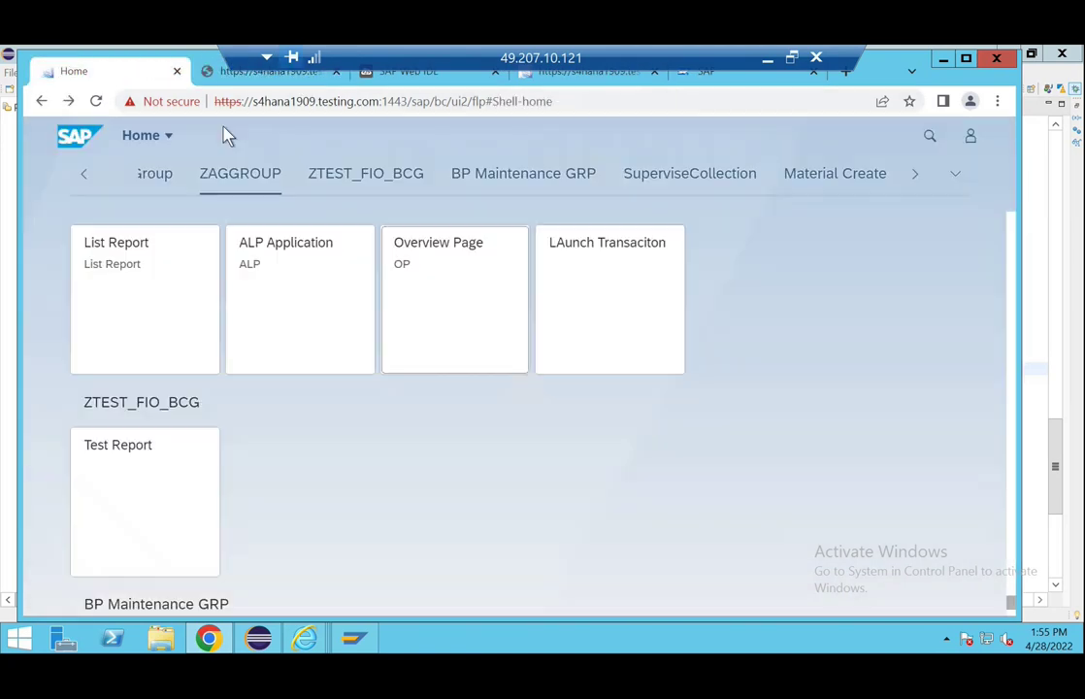
right_click(299, 317)
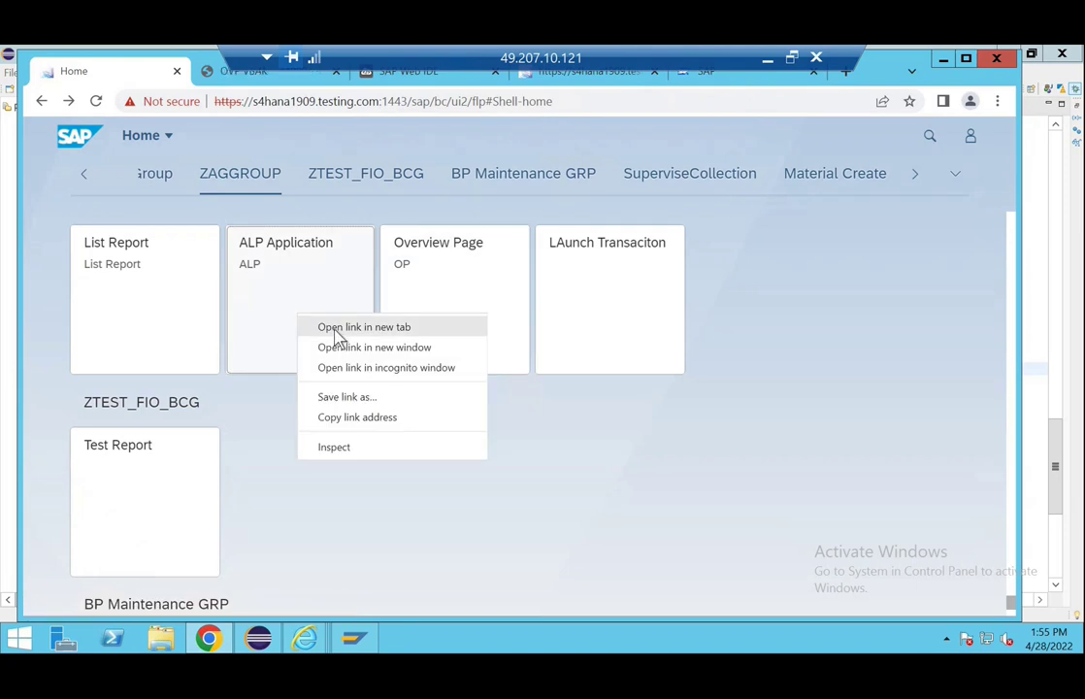
left_click(335, 328)
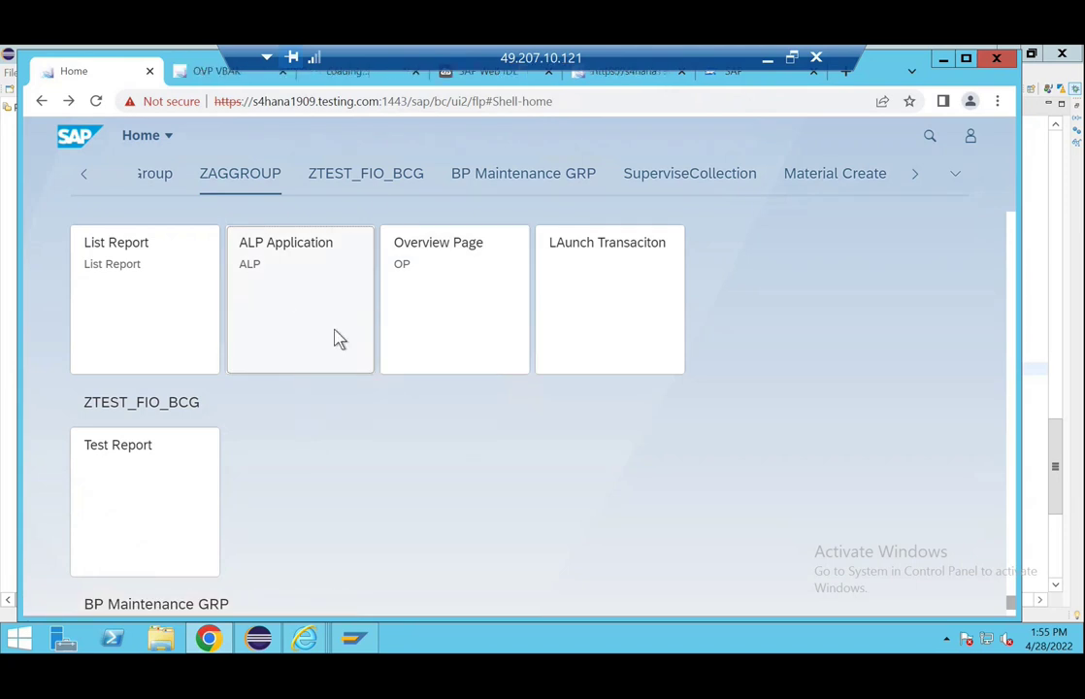
left_click(231, 80)
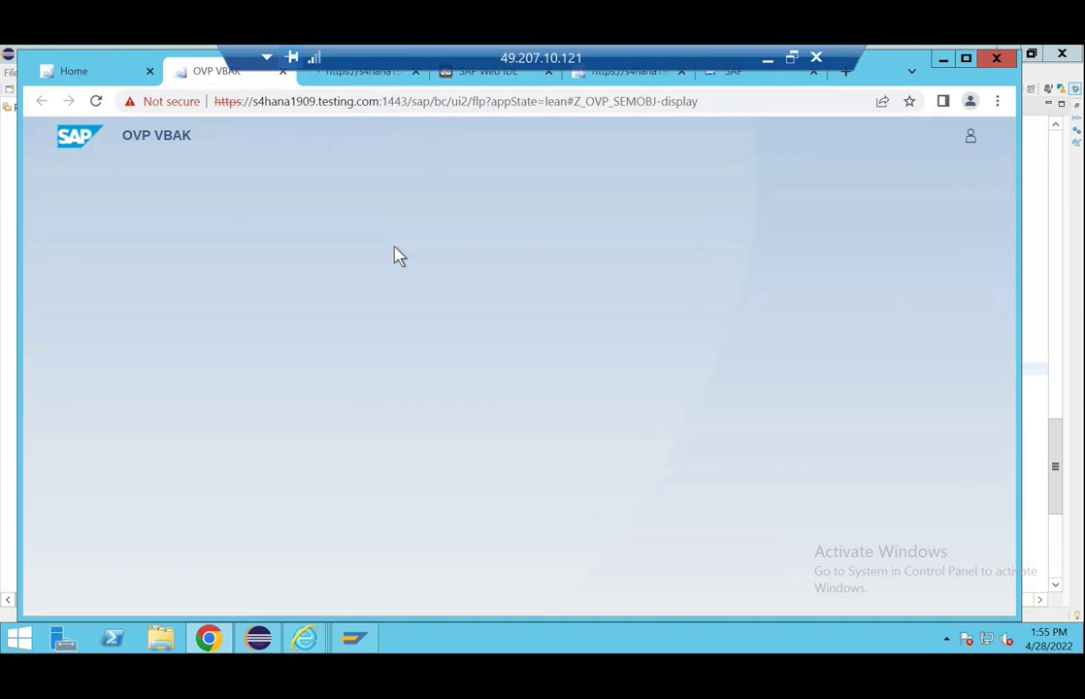
left_click(371, 81)
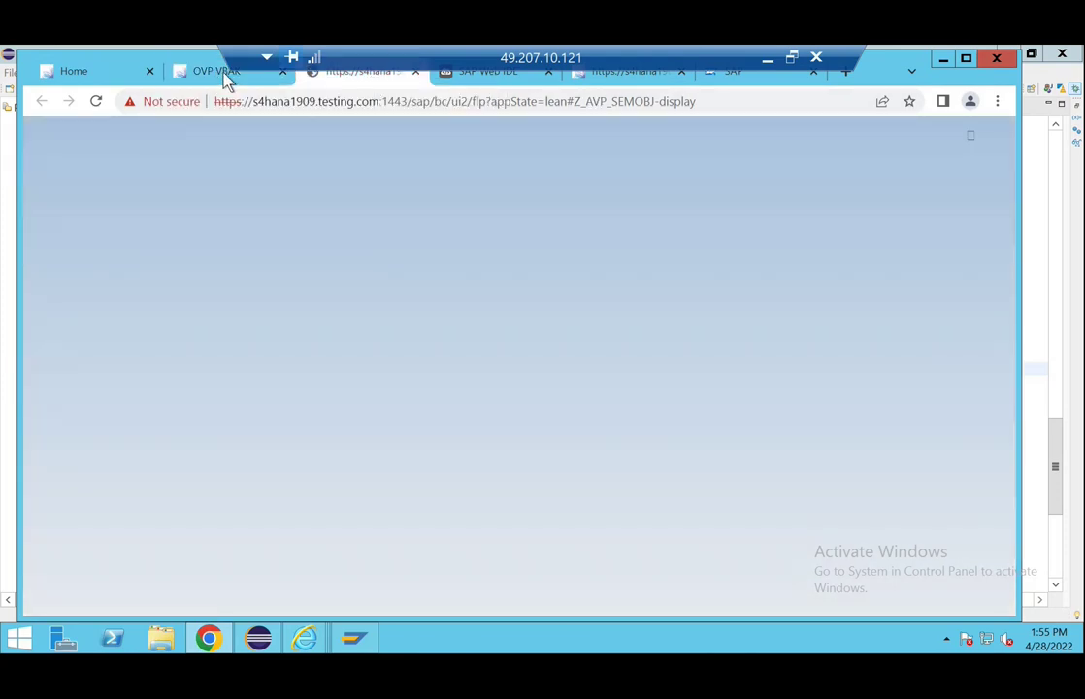
left_click(226, 79)
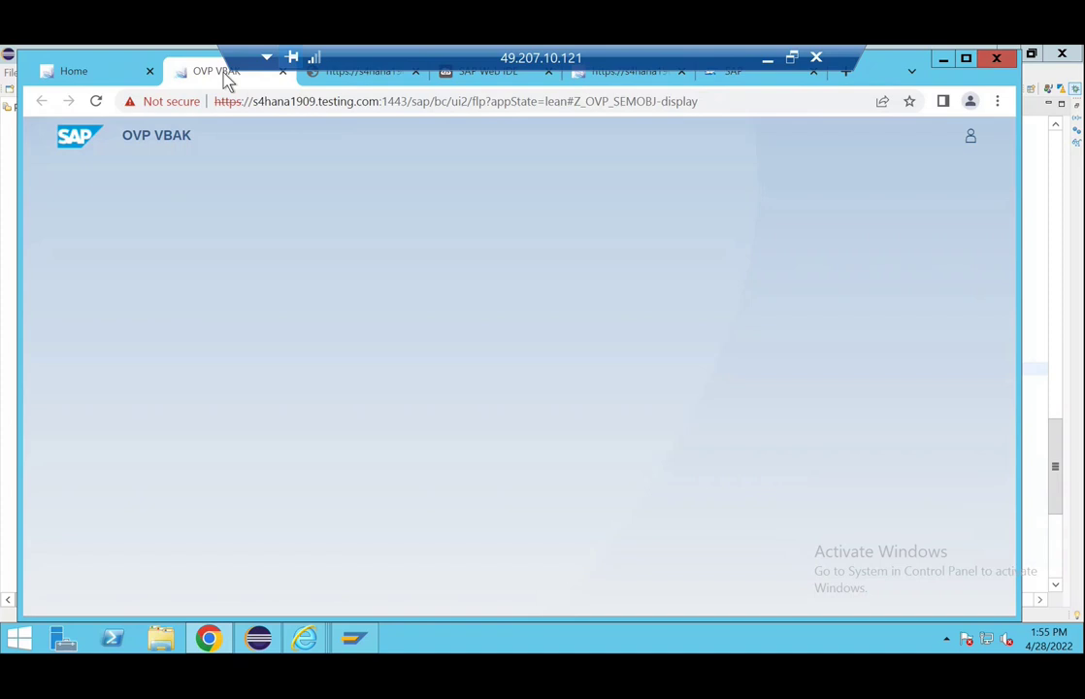
left_click(369, 78)
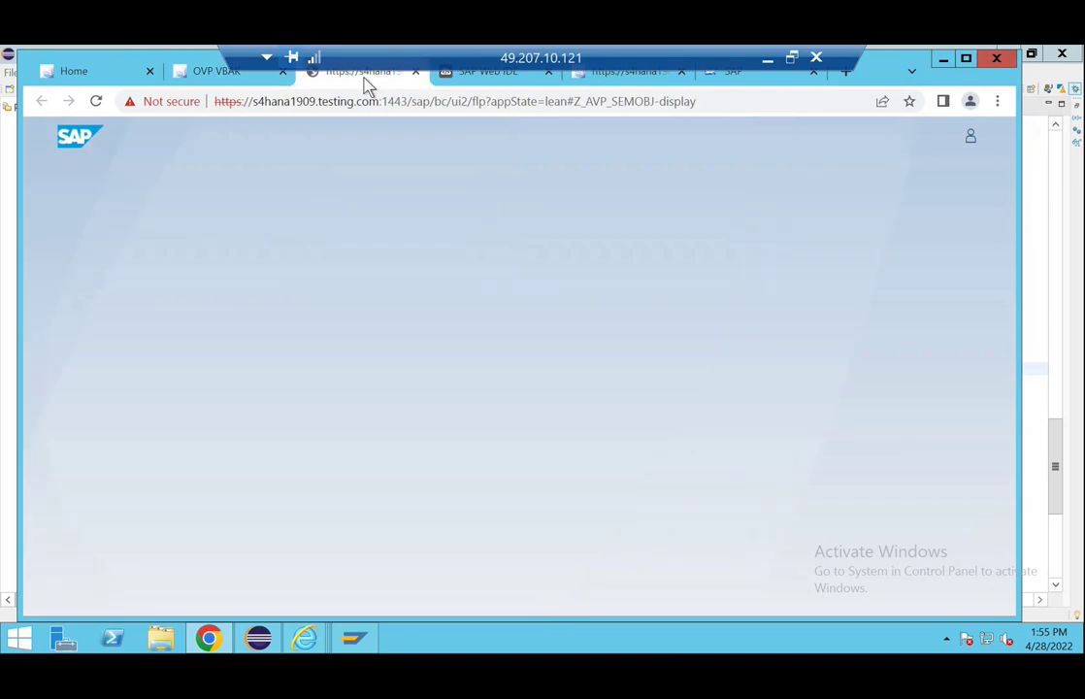
- Follow the first Sales Data row from the OVP VBAK page to the list report, examine the passed filters, and return to the overview
left_click(213, 77)
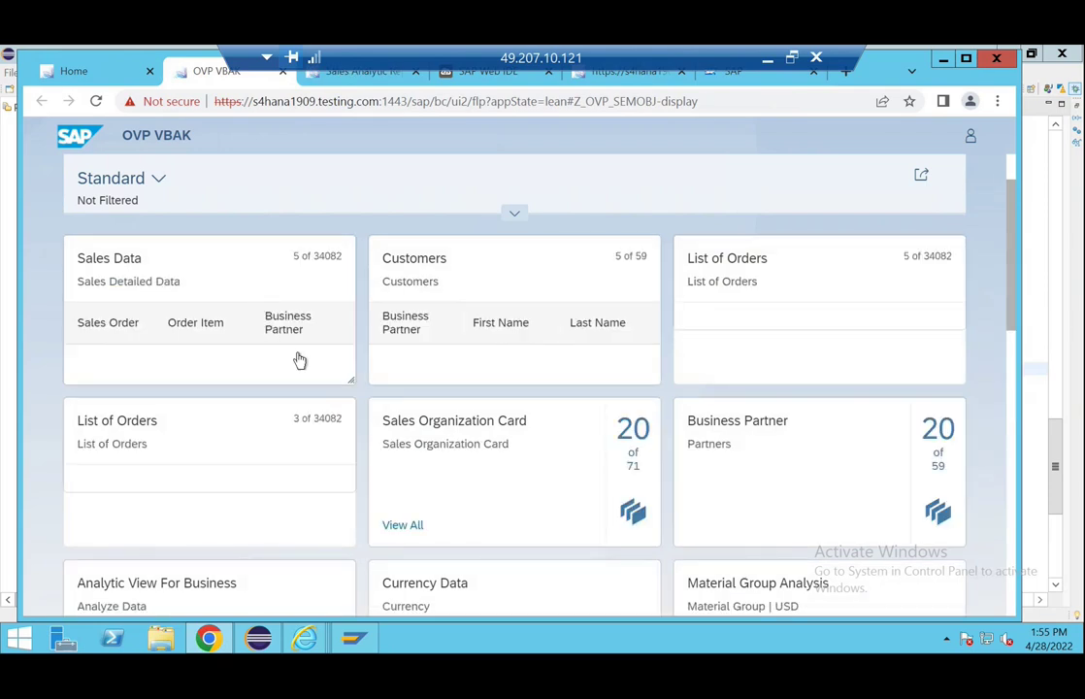
left_click(294, 370)
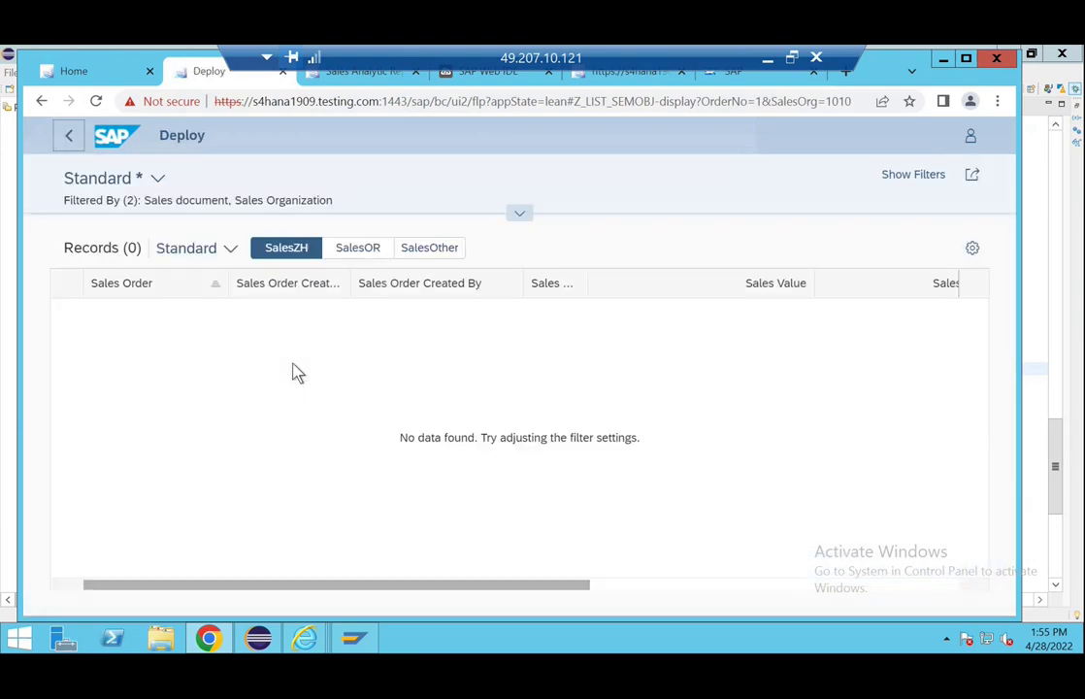
left_click(517, 215)
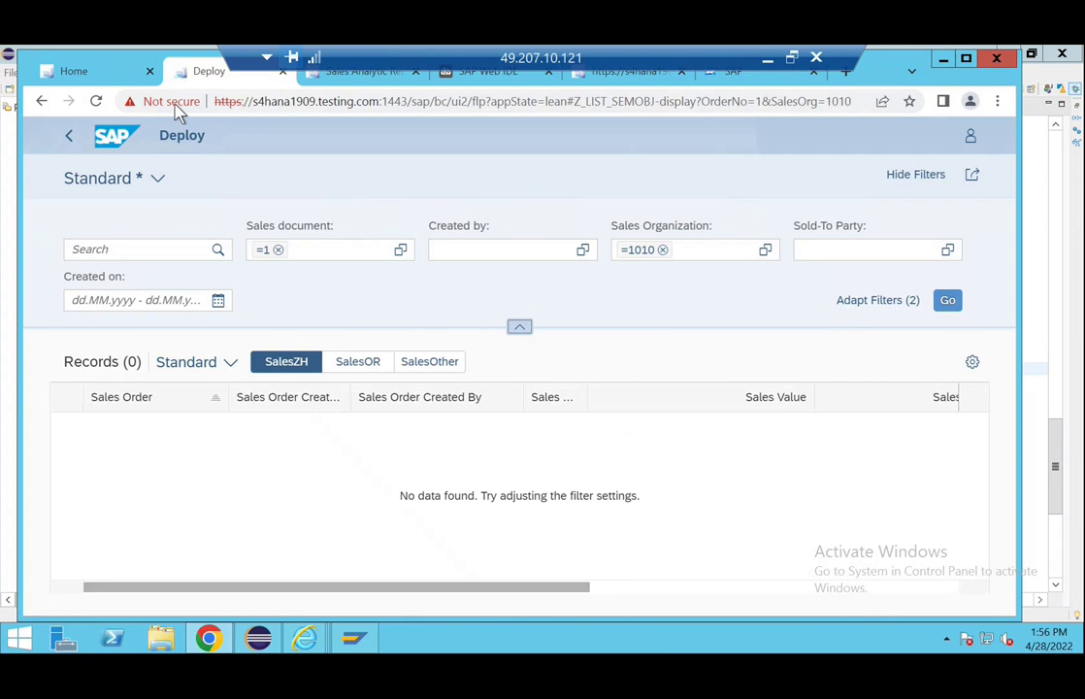
left_click(43, 102)
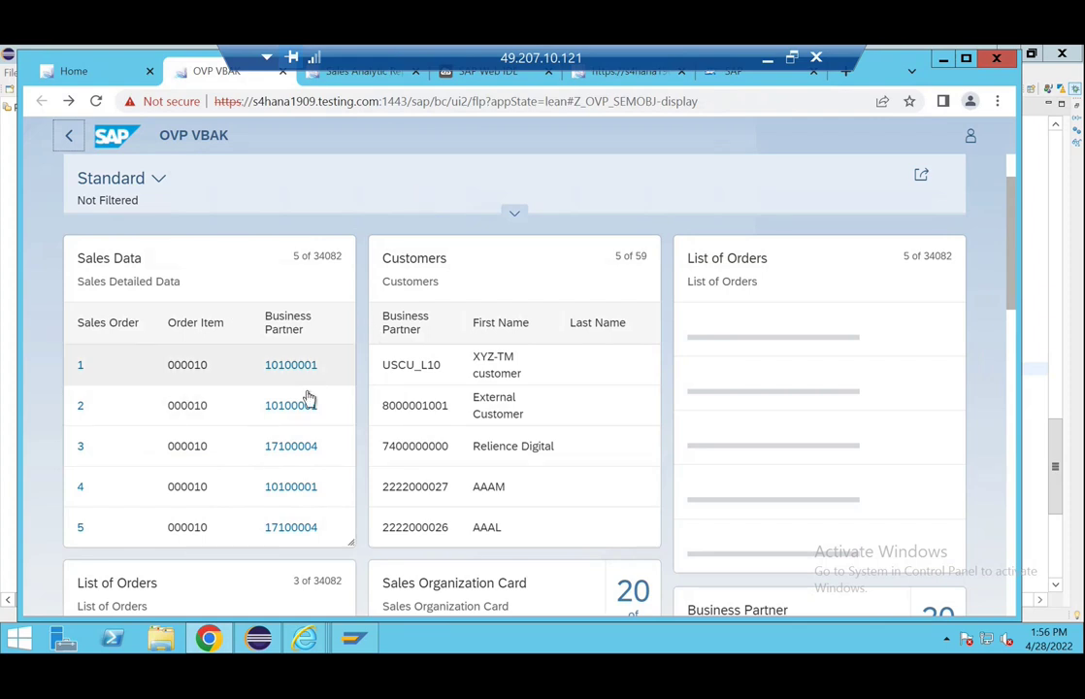
left_click(281, 364)
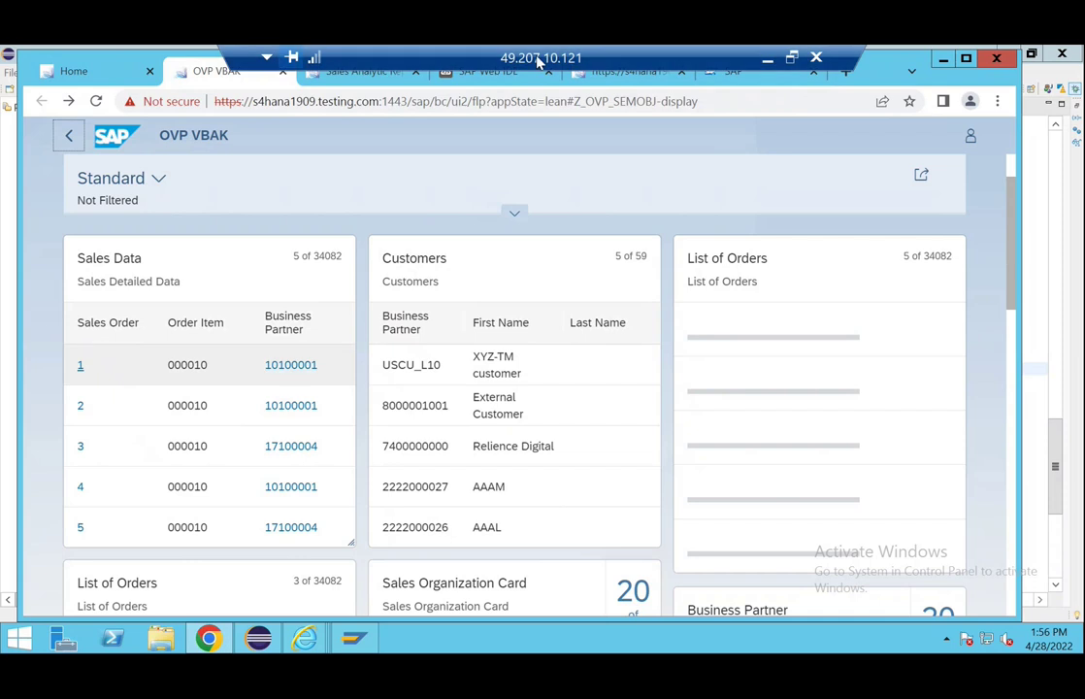
- Load the data of the Sales Analytic Report and display it in table-only view
left_click(489, 74)
left_click(387, 73)
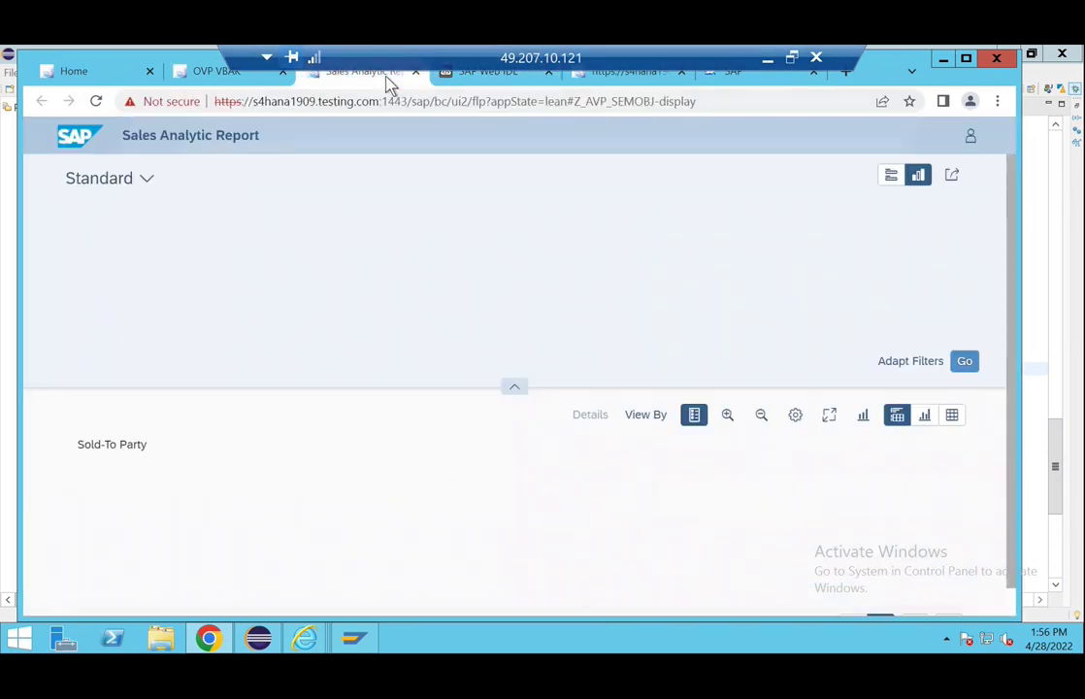
left_click(959, 365)
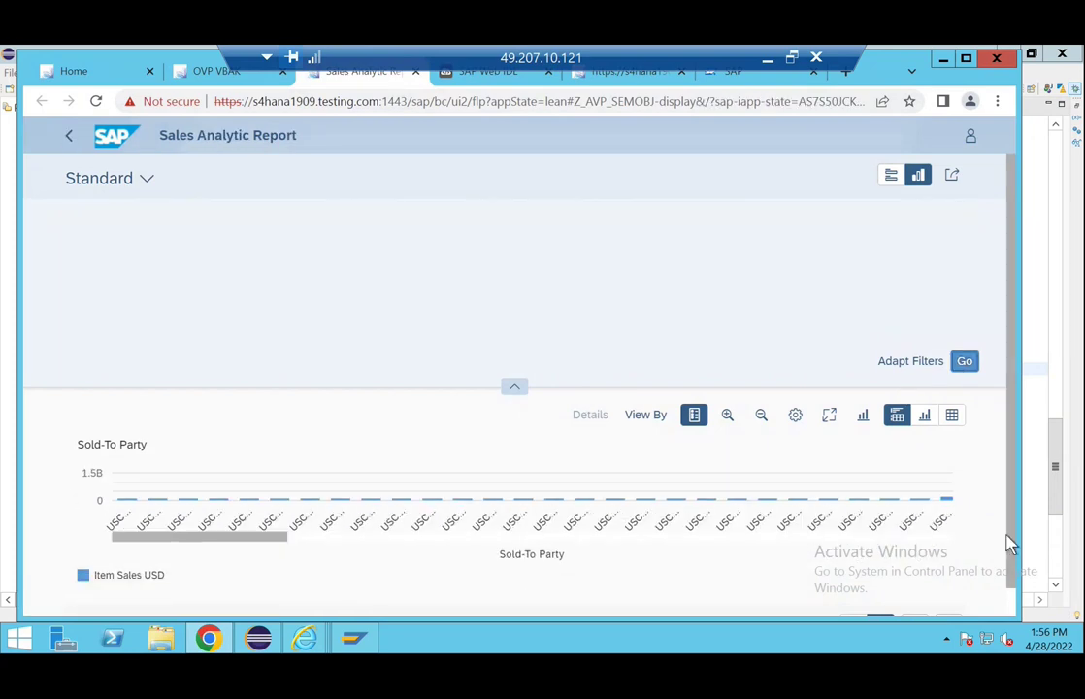
scroll(1019, 565, "down", 1)
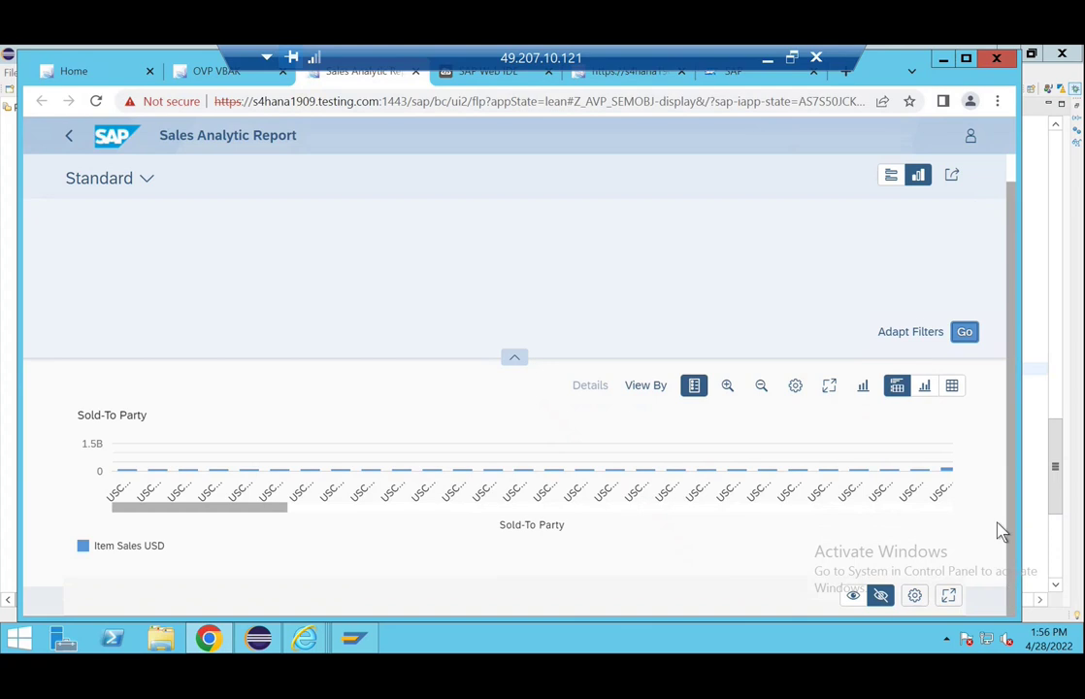
left_click(952, 385)
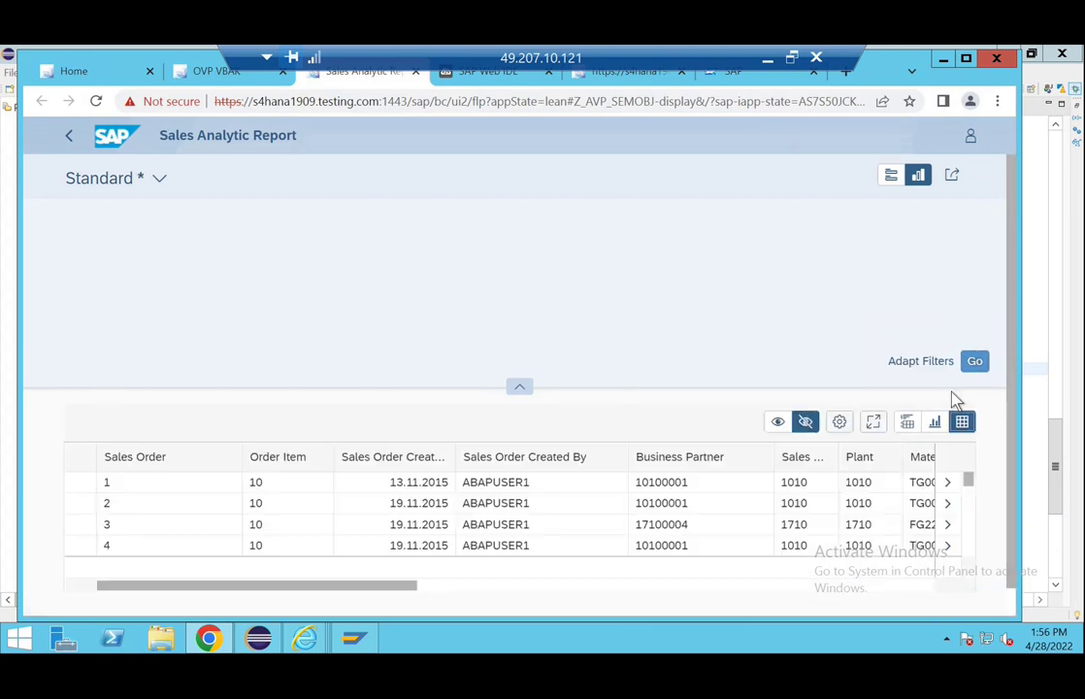
- Navigate from the sales order 1 row to the list report and examine the URL parameters and the expanded filter values
left_click(947, 485)
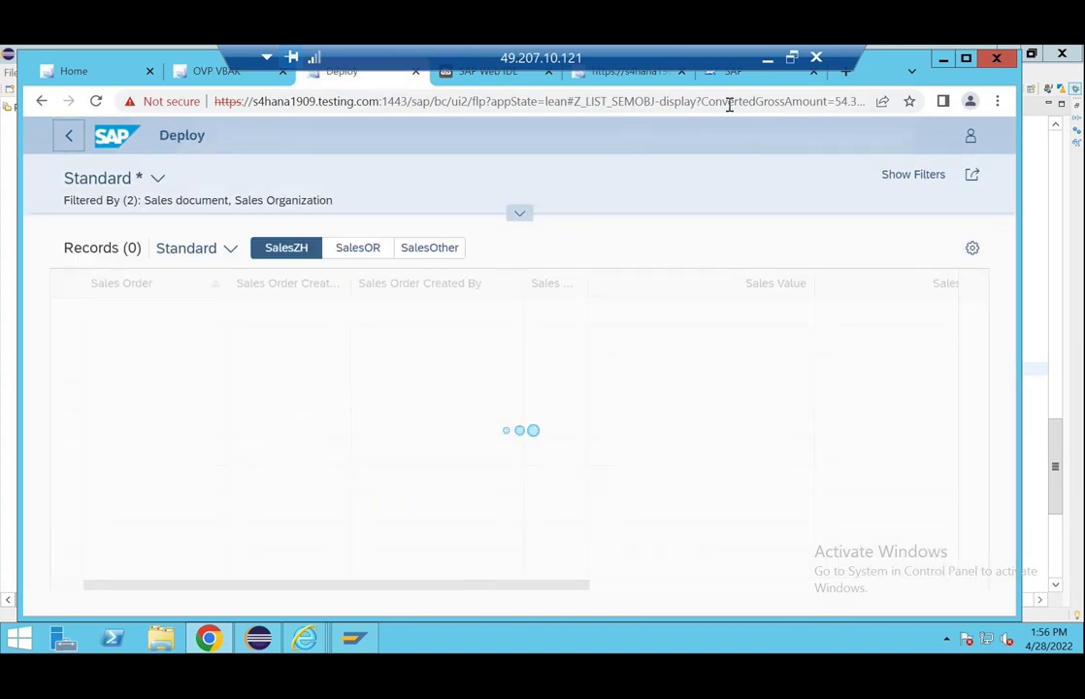
left_click(731, 103)
left_click(516, 215)
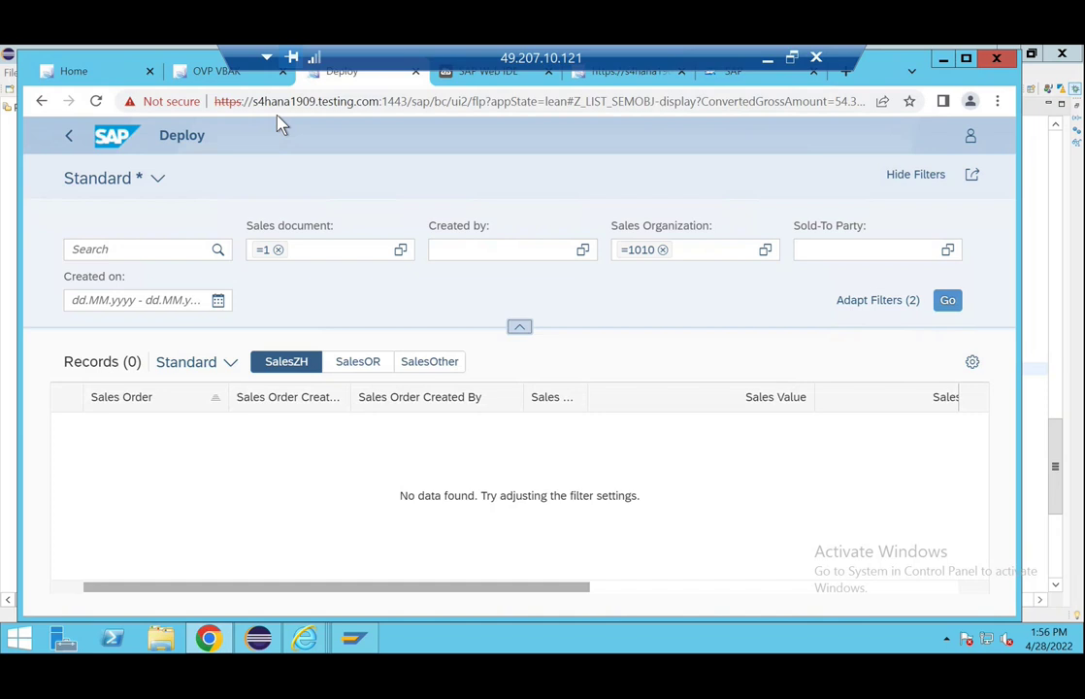
- Check the overview page, reopen the list report from sales order 1 in the Sales Analytic Report, and select its full URL
left_click(178, 73)
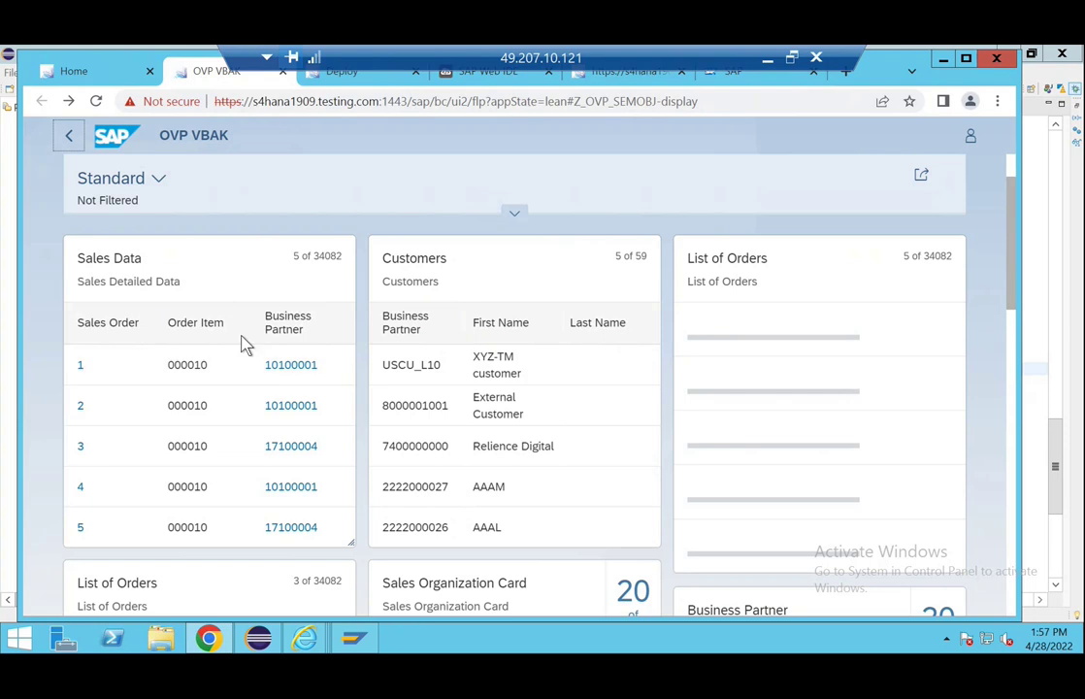
left_click(369, 78)
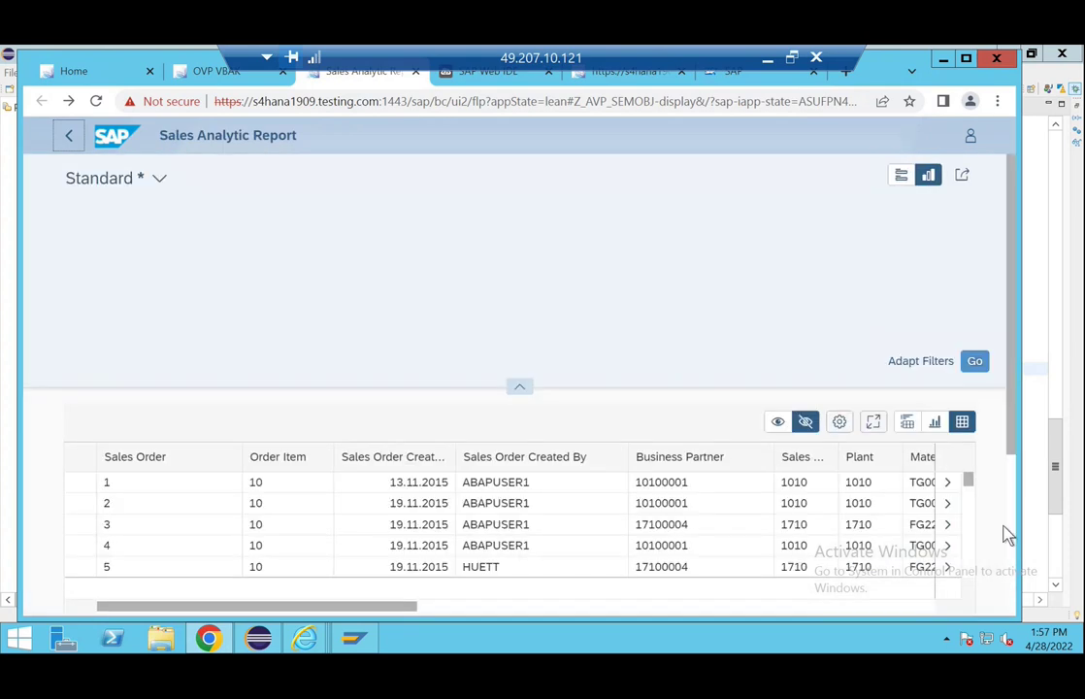
left_click(946, 485)
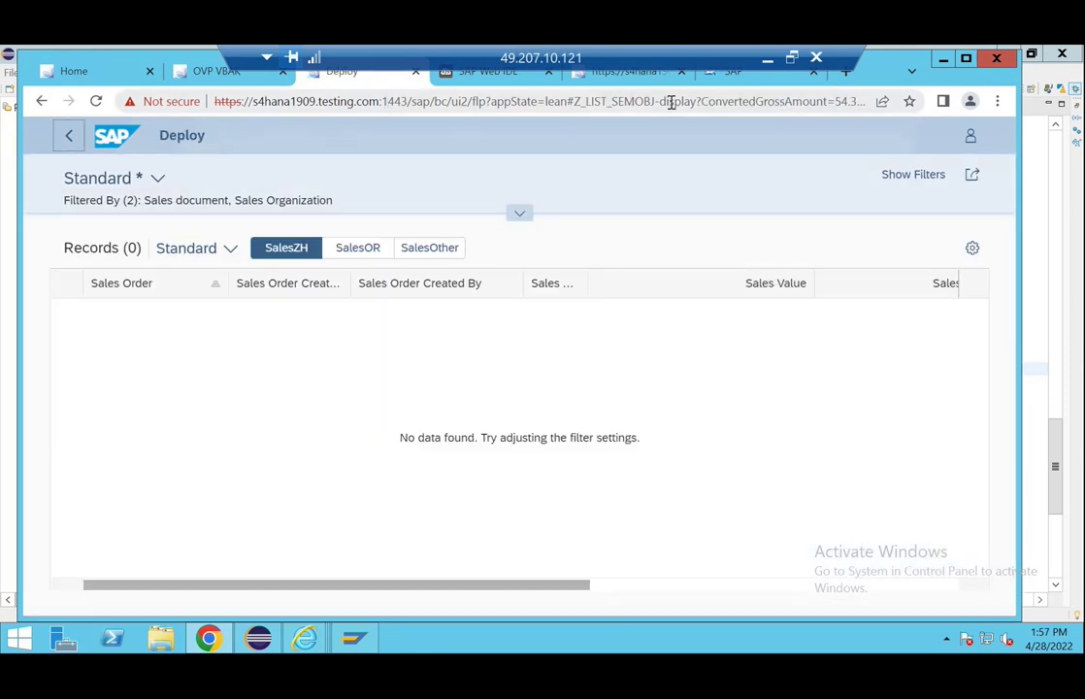
left_click(723, 101)
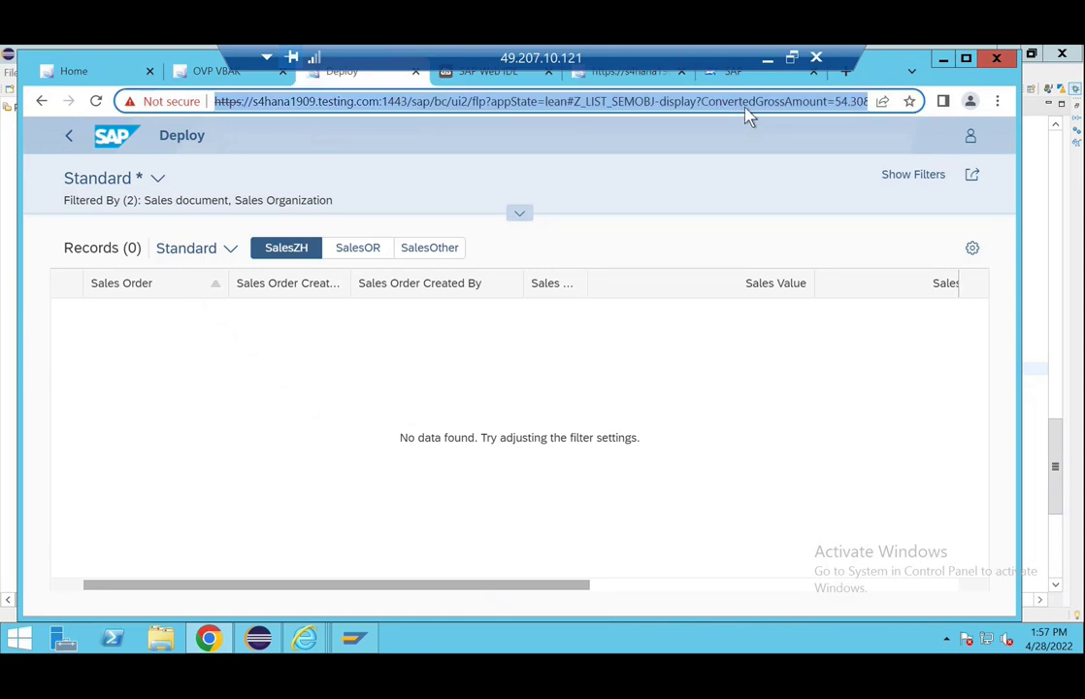
- Examine the parameters in the list report URL passed from the Sales Analytic Report, from ConvertedGrossAmount through to OrderNo and Plant
left_click(745, 100)
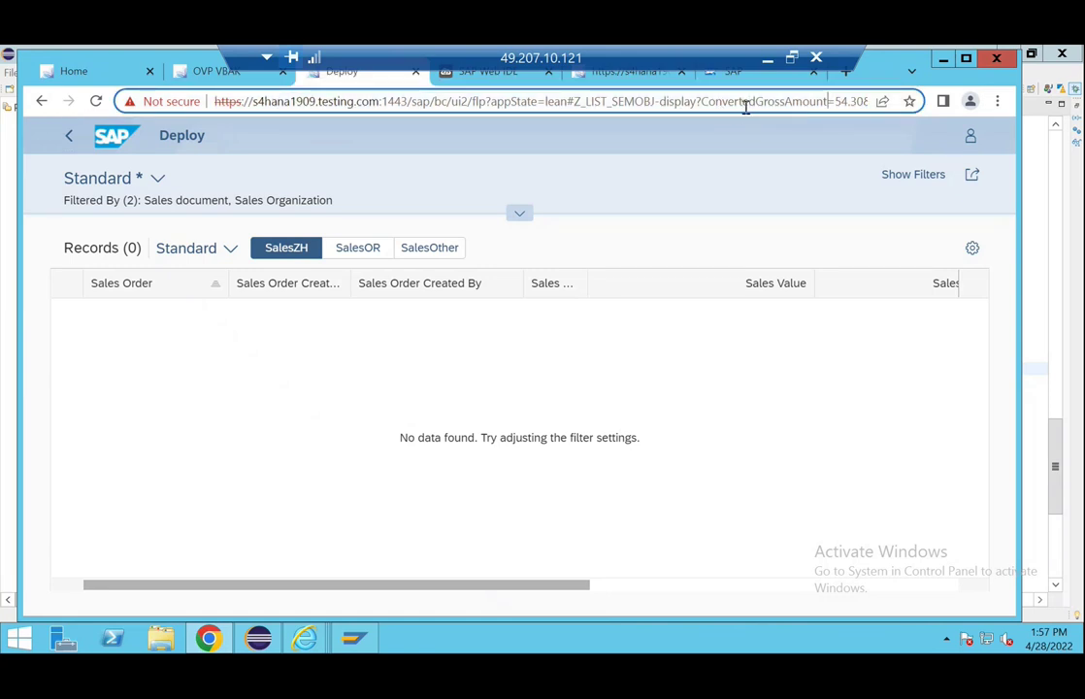
key("Right")
key("Right")
key("Right")
key("Right")
key("Right")
key("Right")
key("Right")
key("Right")
key("Right")
key("Right")
key("Right")
key("Right")
key("Right")
key("Right")
key("Right")
key("Right")
key("Right")
key("Right")
key("Right")
key("Right")
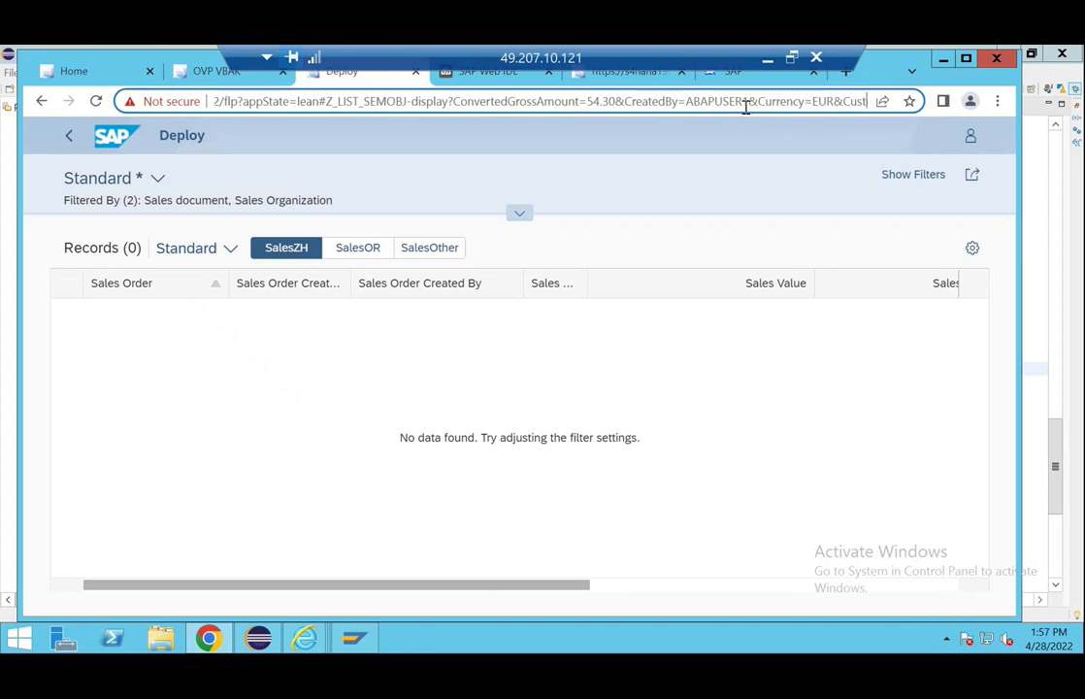
key("Right")
key("Right")
key("Right")
key("Right")
key("Right")
key("Right")
key("Right")
key("Right")
key("Right")
key("Right")
key("Right")
key("Right")
key("Right")
key("Right")
key("Right")
key("Right")
key("Right")
key("Right")
key("Right")
key("Right")
key("Right")
key("Right")
key("Right")
key("Right")
key("Right")
key("Right")
key("Right")
key("Right")
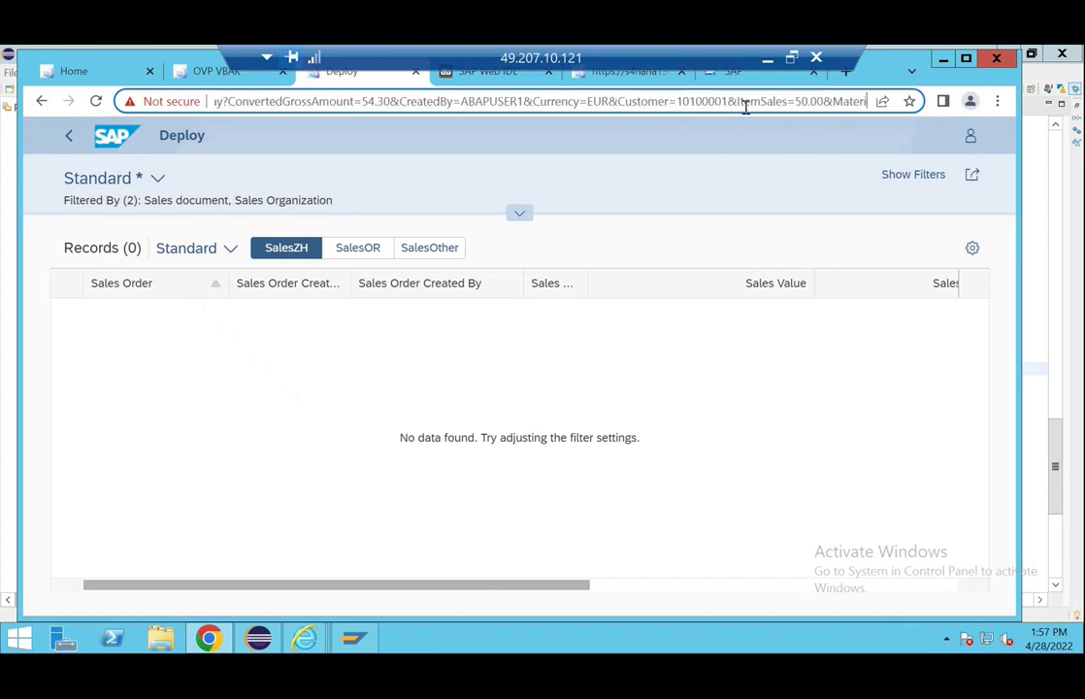
key("Right")
key("Right")
key("Right")
key("Right")
key("Right")
key("Right")
key("Right")
key("Right")
key("Right")
key("Right")
key("Right")
key("Right")
key("Right")
key("Right")
key("Right")
key("Right")
key("Right")
key("Right")
key("Right")
key("Right")
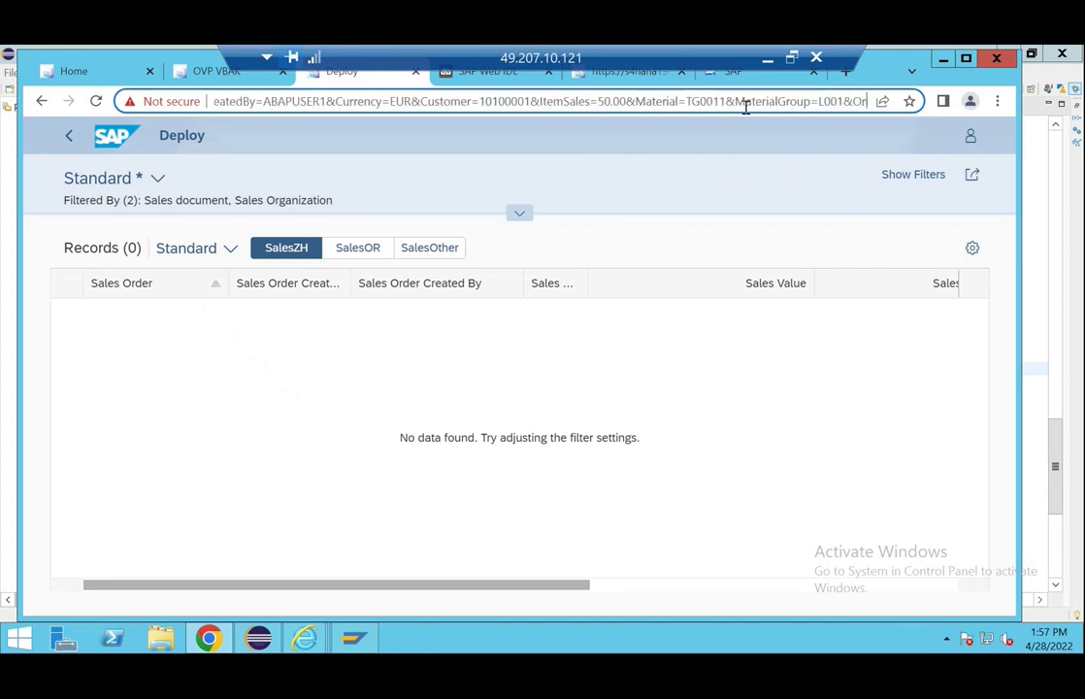
key("Right")
key("Right")
key("Right")
key("Right")
key("Right")
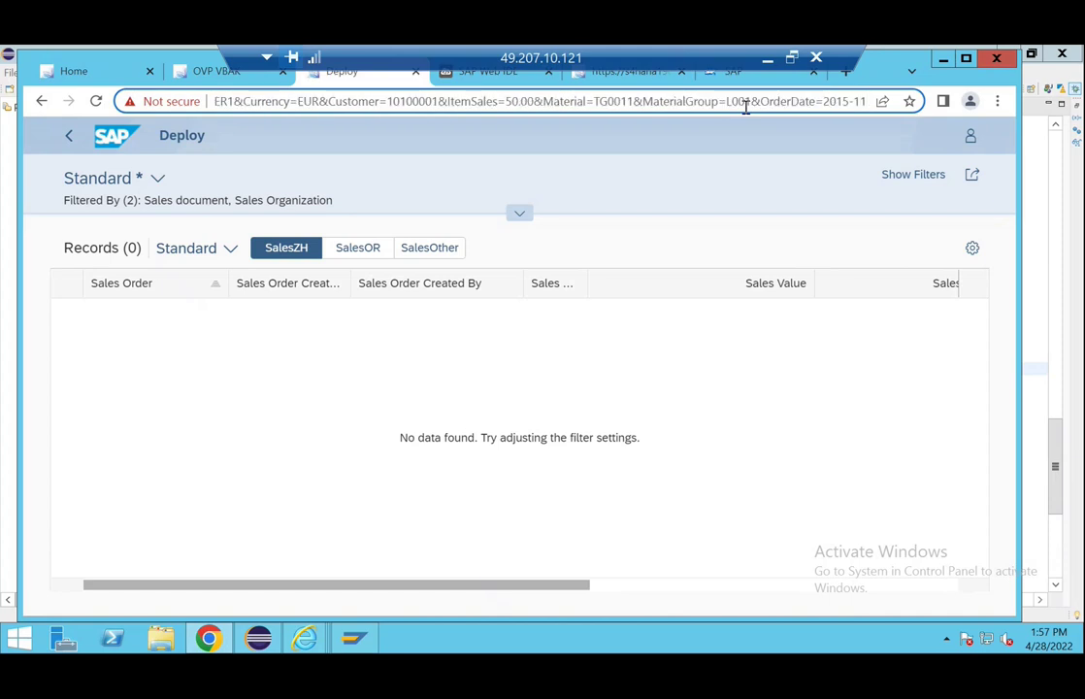
key("Right")
key("Right")
key("Right")
key("Right")
key("Right")
key("Right")
key("Right")
key("Right")
key("Right")
key("Right")
key("Right")
key("Right")
key("Right")
key("Right")
key("Right")
key("Right")
key("Right")
key("Right")
key("Right")
key("Right")
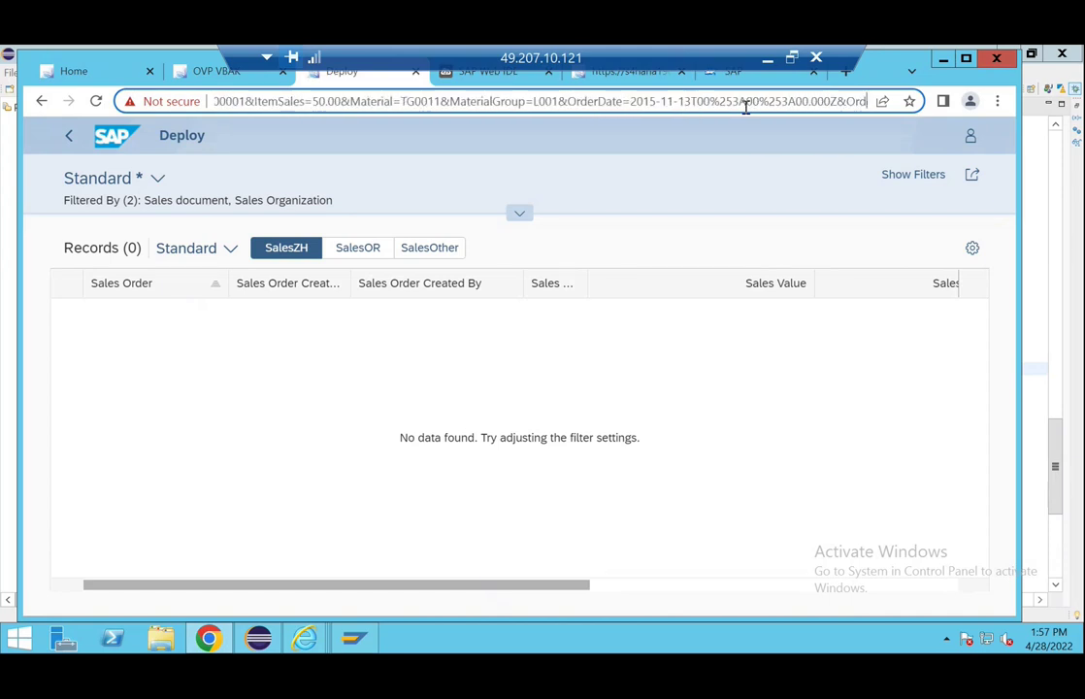
key("Right")
key("Right")
key("Right")
key("Right")
key("Right")
key("Right")
key("Right")
key("Right")
key("Right")
key("Right")
key("Right")
key("Right")
key("Right")
key("Right")
key("Right")
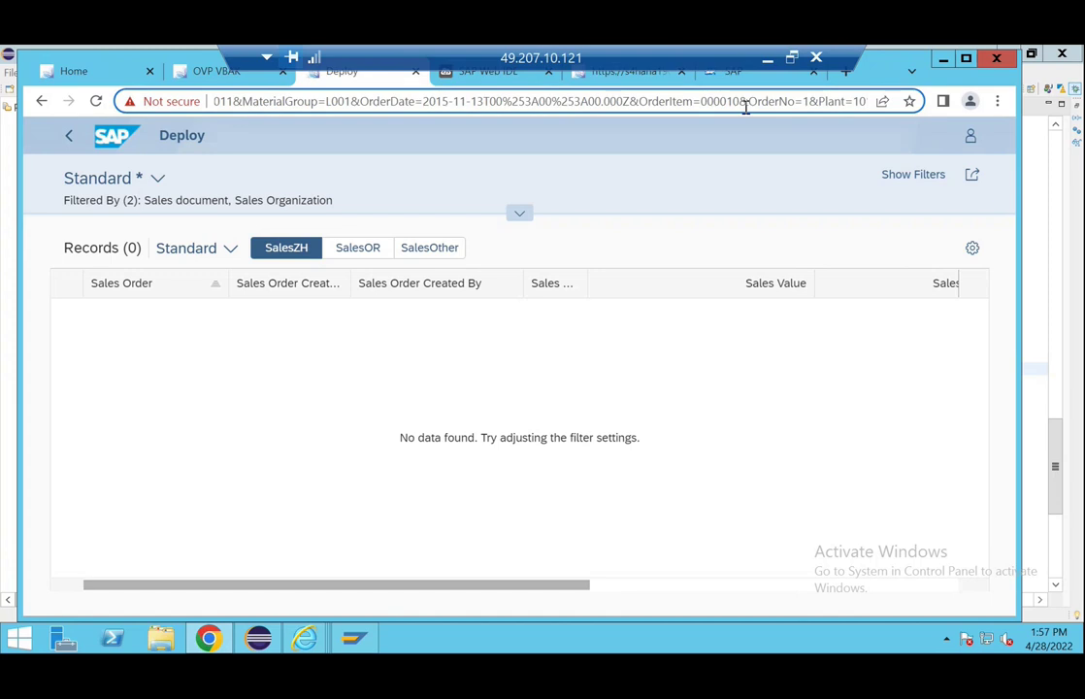
- Follow the sales order 1 row from the OVP VBAK Sales Data card to the list report and examine its URL parameters and expanded filters
left_click(206, 70)
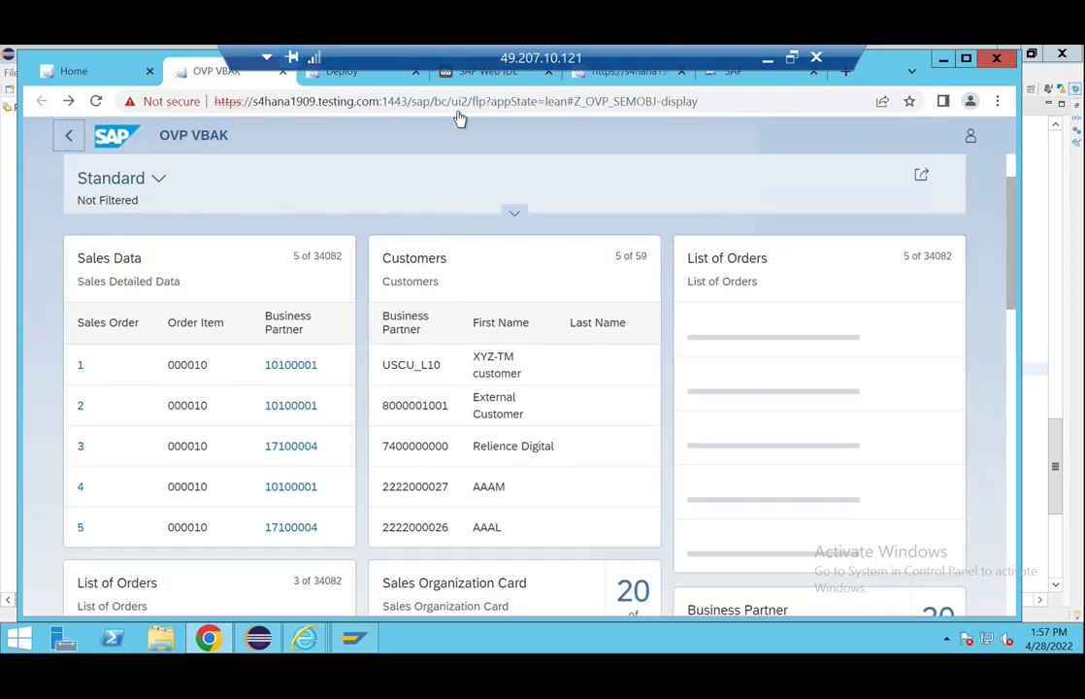
left_click(82, 370)
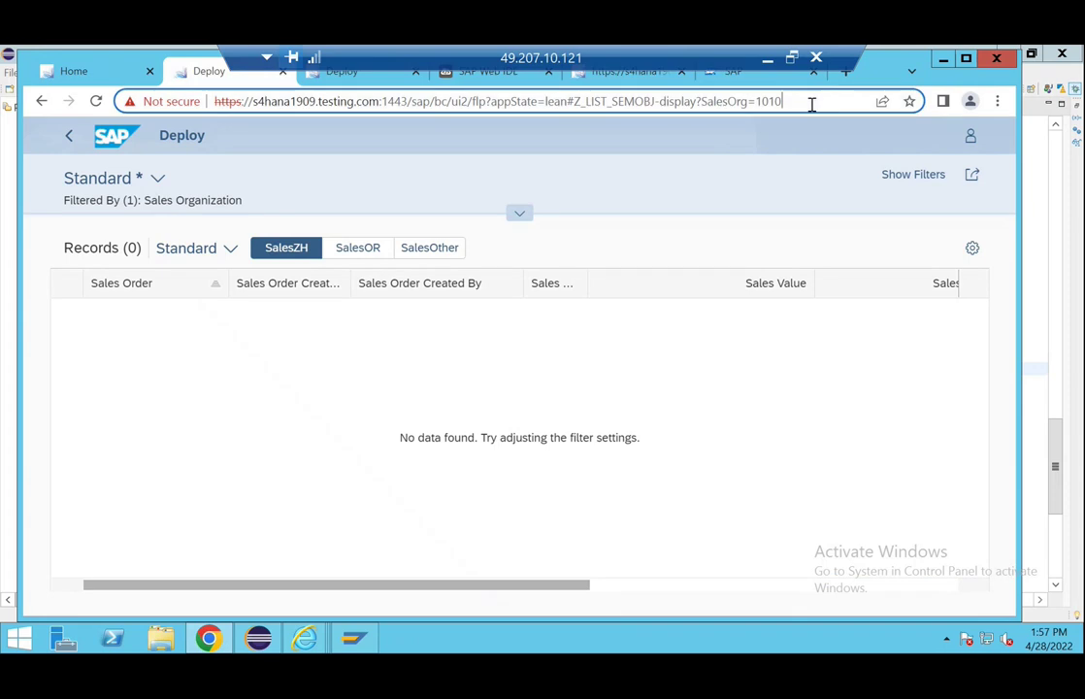
left_click(812, 103)
left_click(812, 104)
left_click(520, 212)
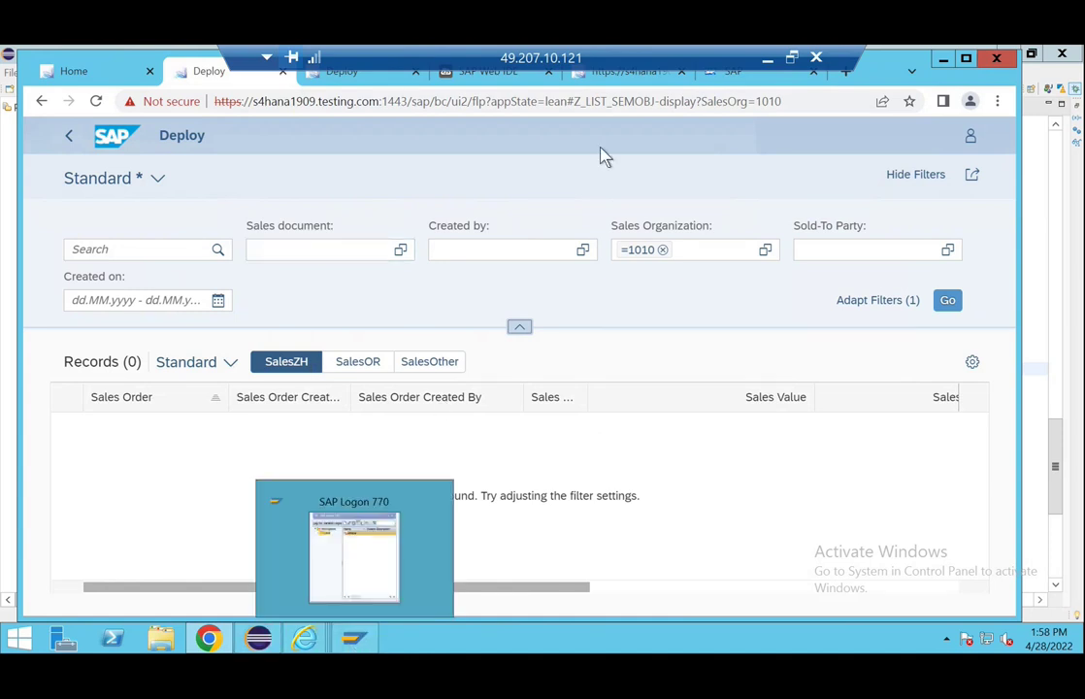
- Make the OrderNo parameter mandatory in the Z_LIST_SEMOBJ target mapping of ZAGCATALOG and save the configuration
left_click(568, 71)
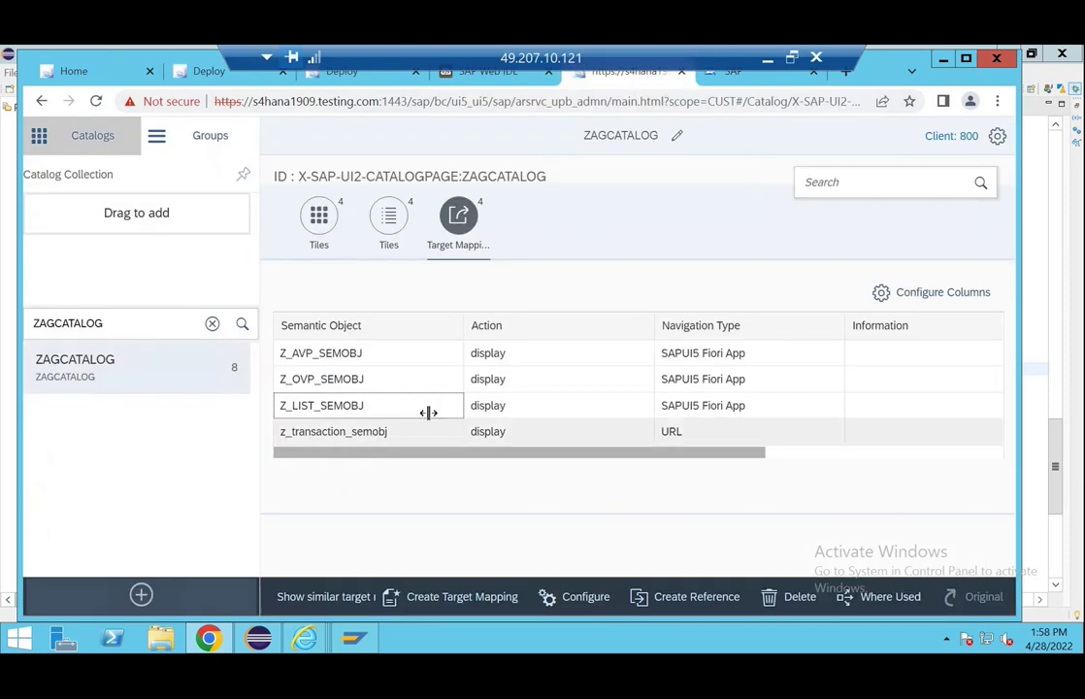
left_click(400, 408)
left_click(558, 603)
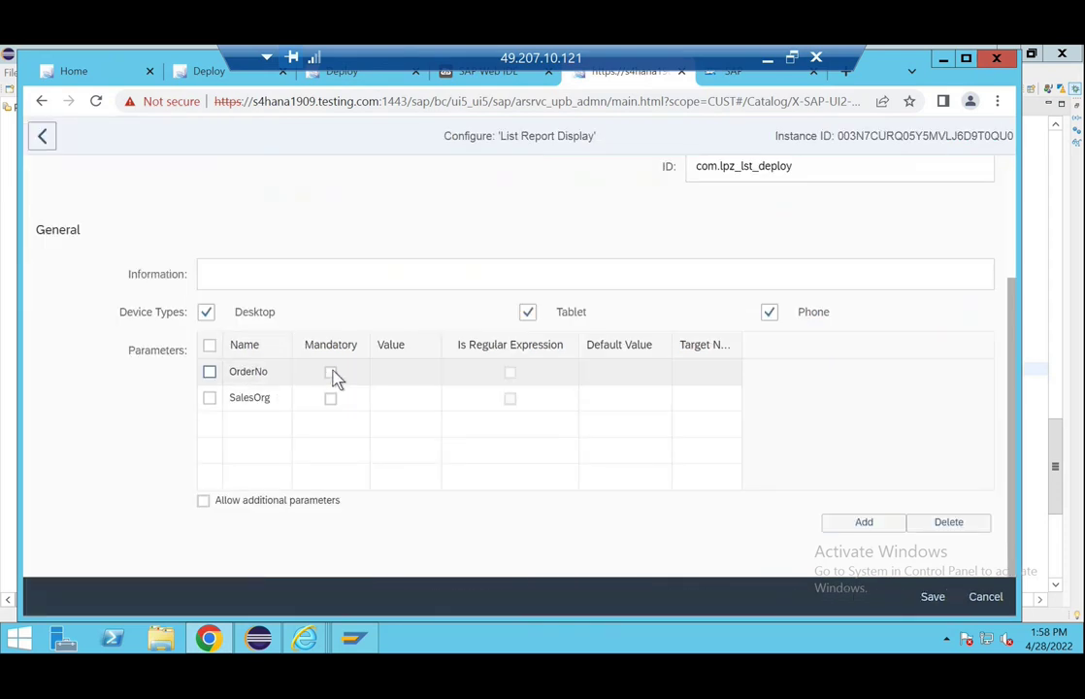
left_click(331, 373)
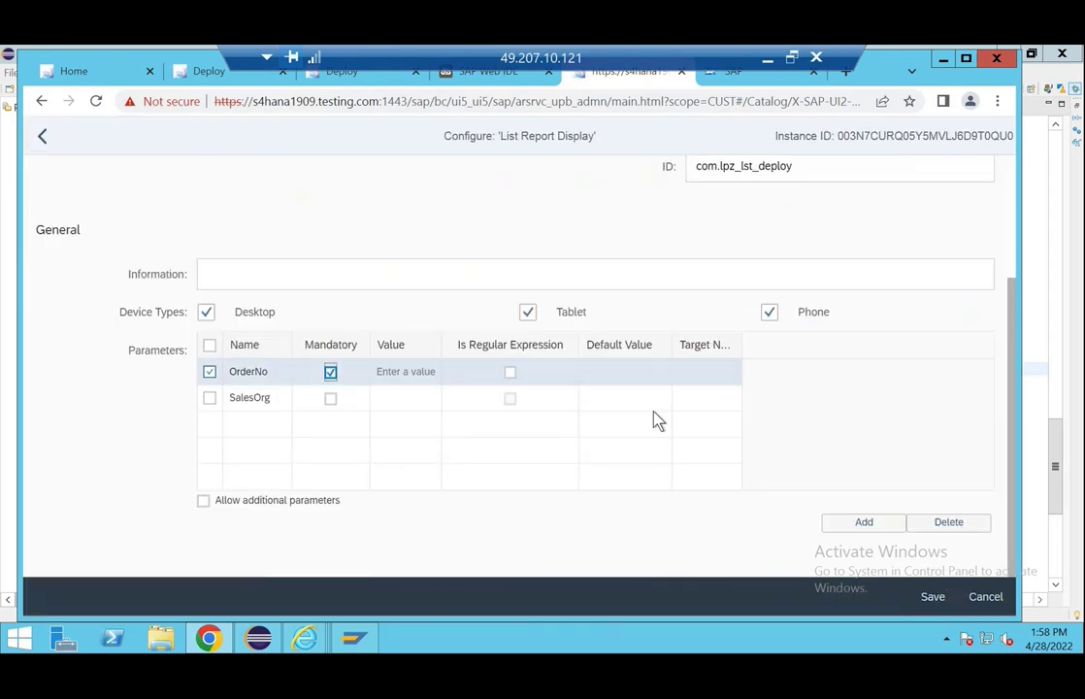
left_click(931, 598)
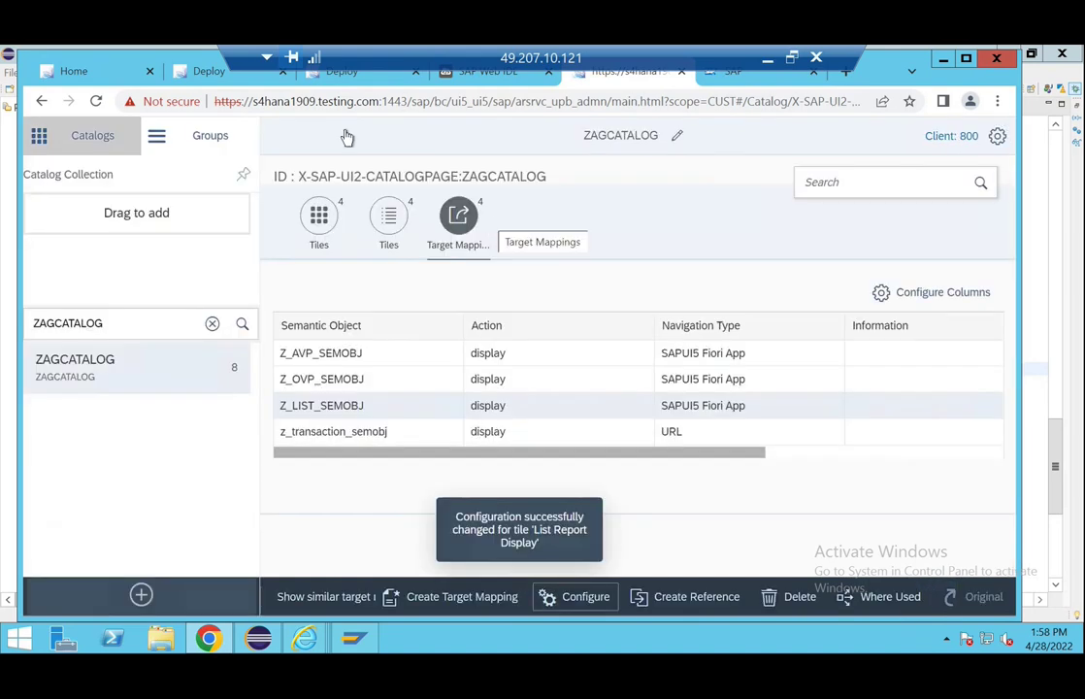
- Reopen the Overview Page tile of ZAGGROUP from the launchpad home in a new browser tab, replacing the old list report tab
left_click(118, 74)
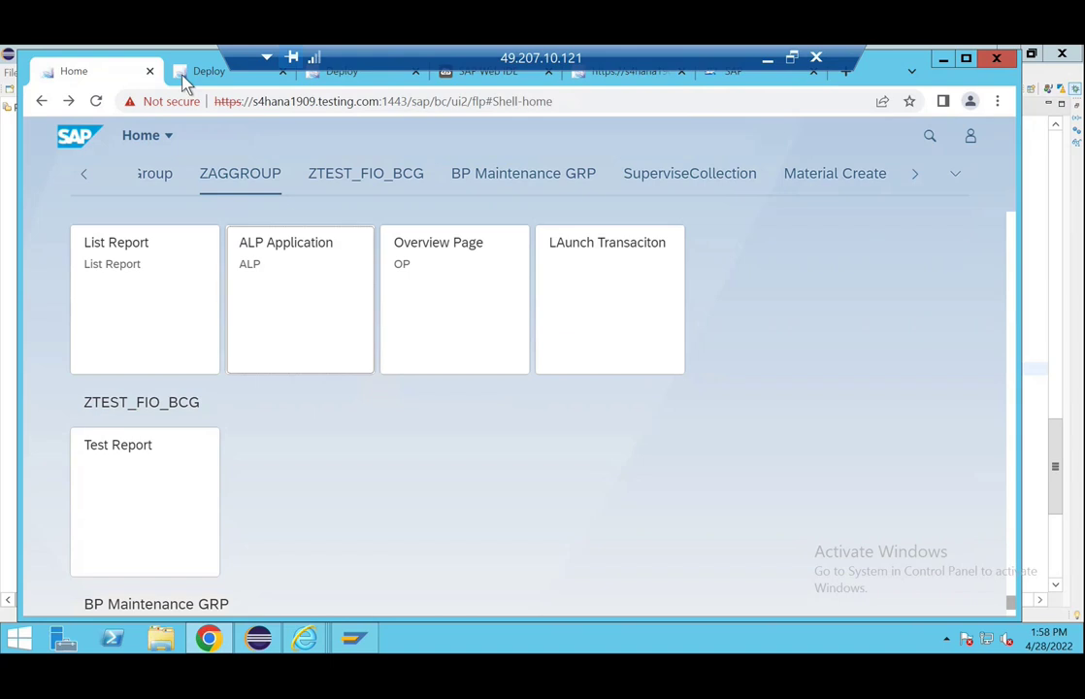
left_click(185, 79)
left_click(114, 76)
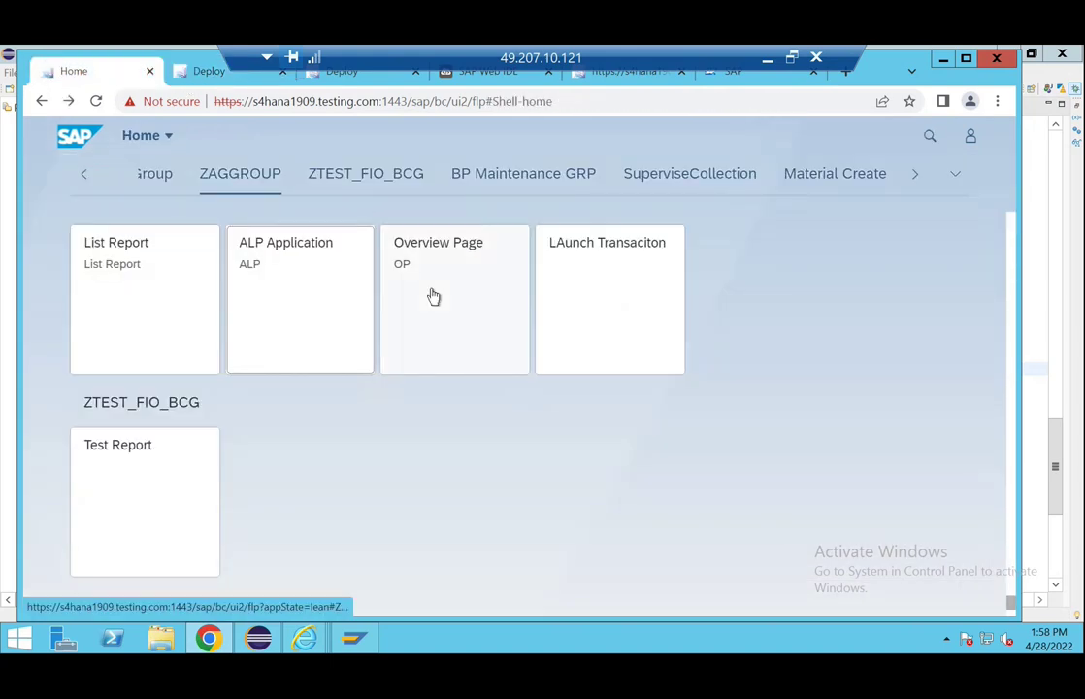
right_click(433, 292)
left_click(490, 304)
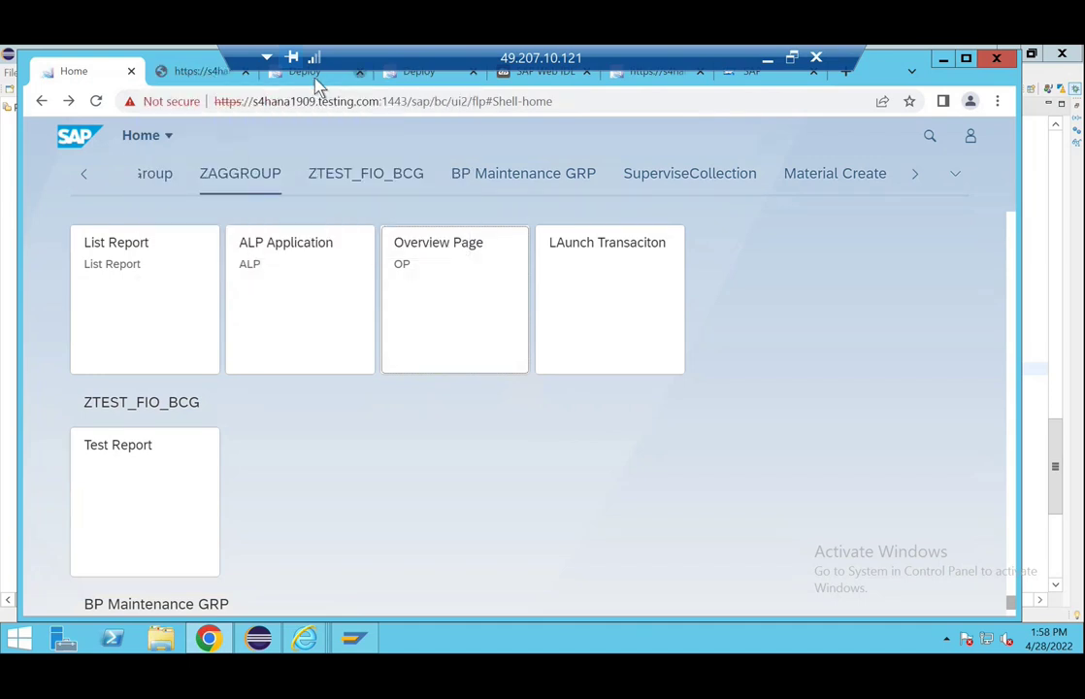
left_click(204, 72)
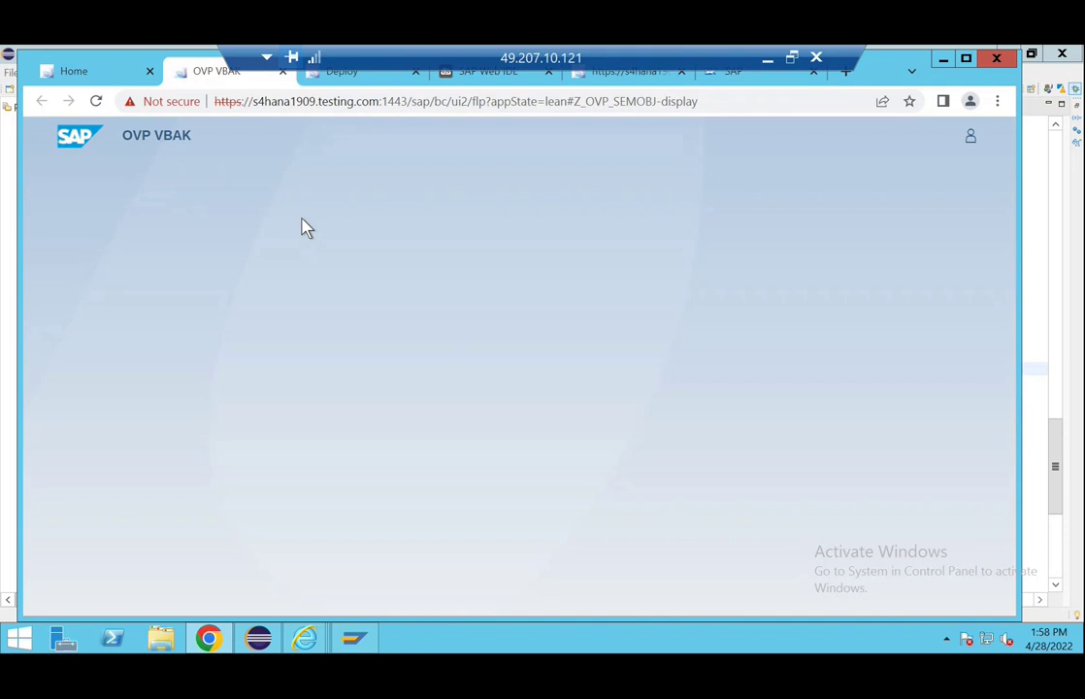
left_click(107, 83)
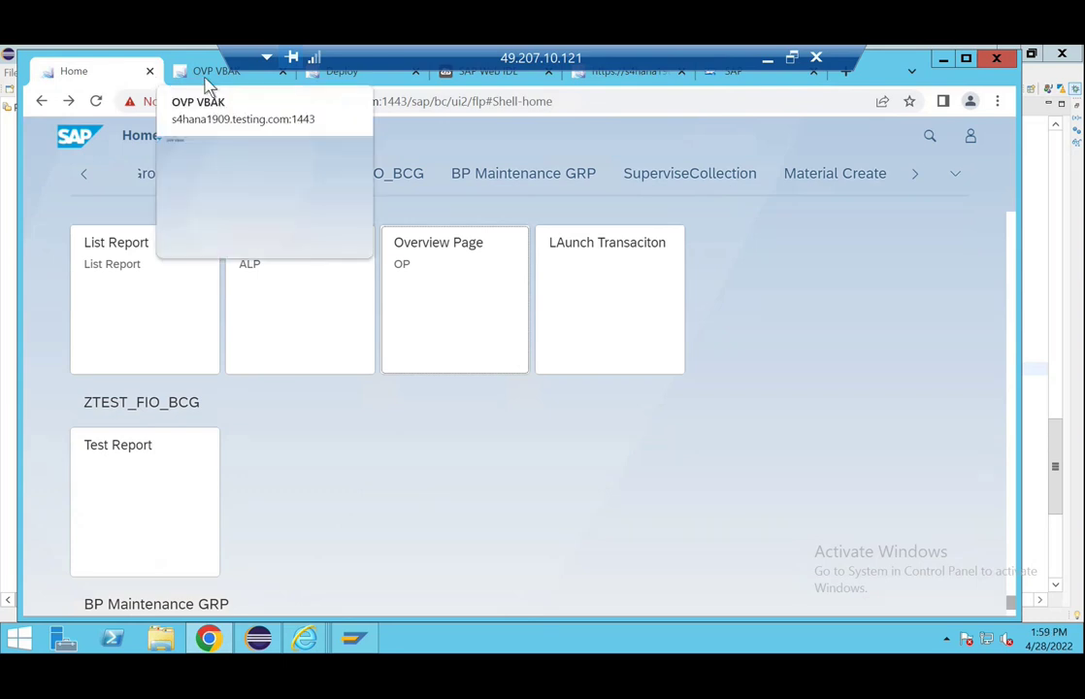
left_click(205, 81)
left_click(96, 82)
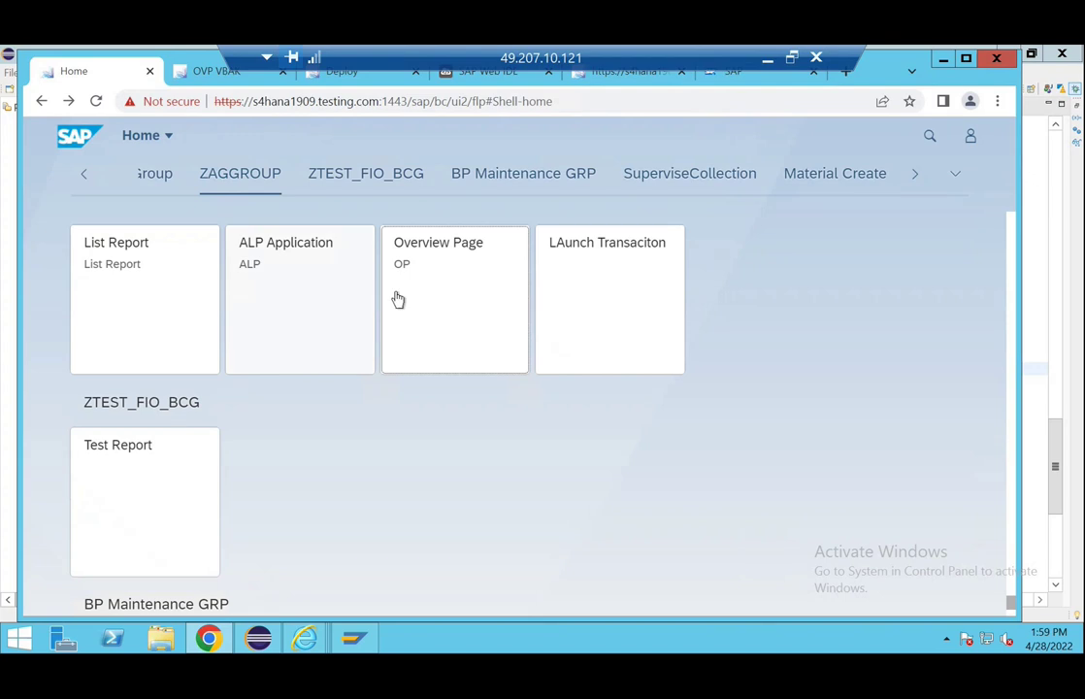
left_click(215, 83)
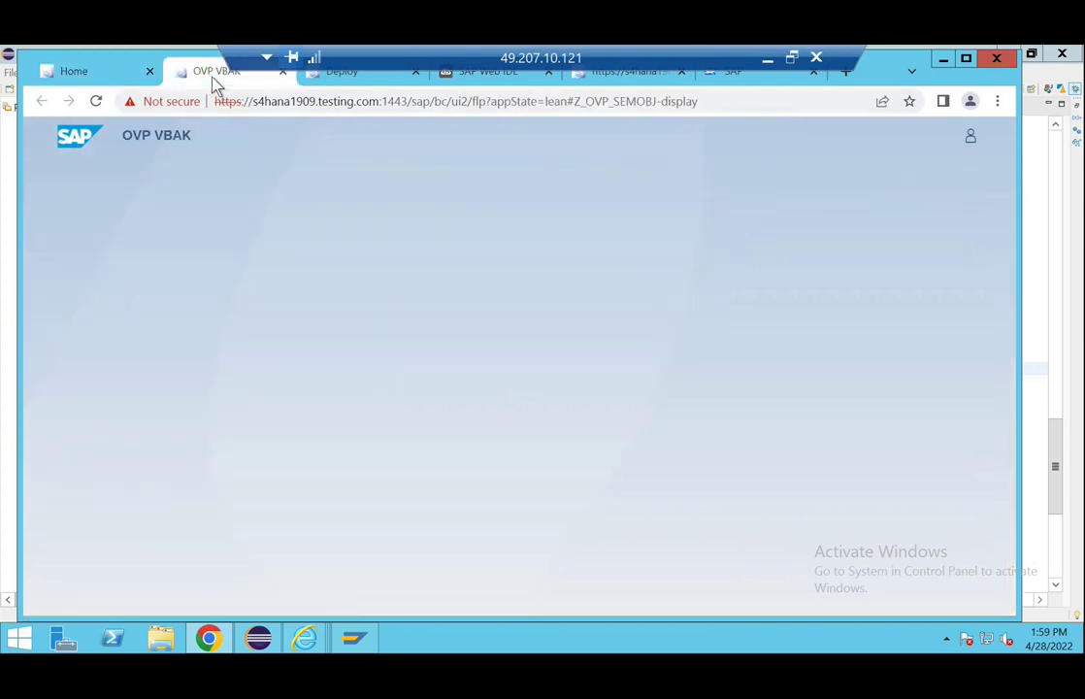
- Go back from the other open list report to the Sales Analytic Report and switch to the OVP VBAK page
left_click(358, 79)
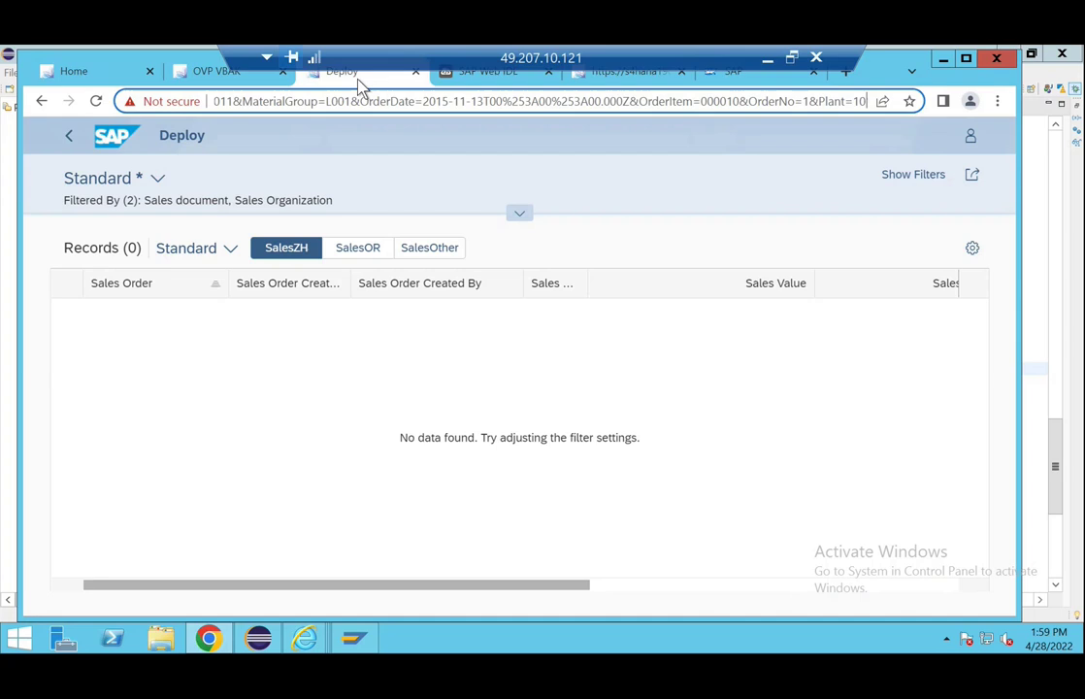
left_click(76, 138)
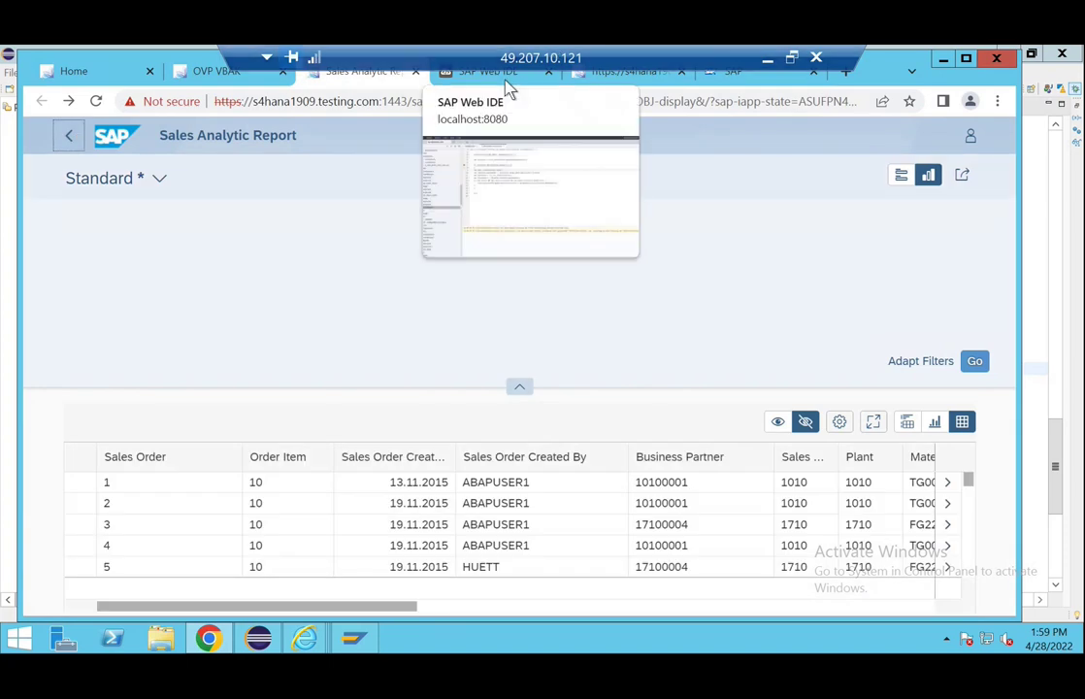
left_click(219, 75)
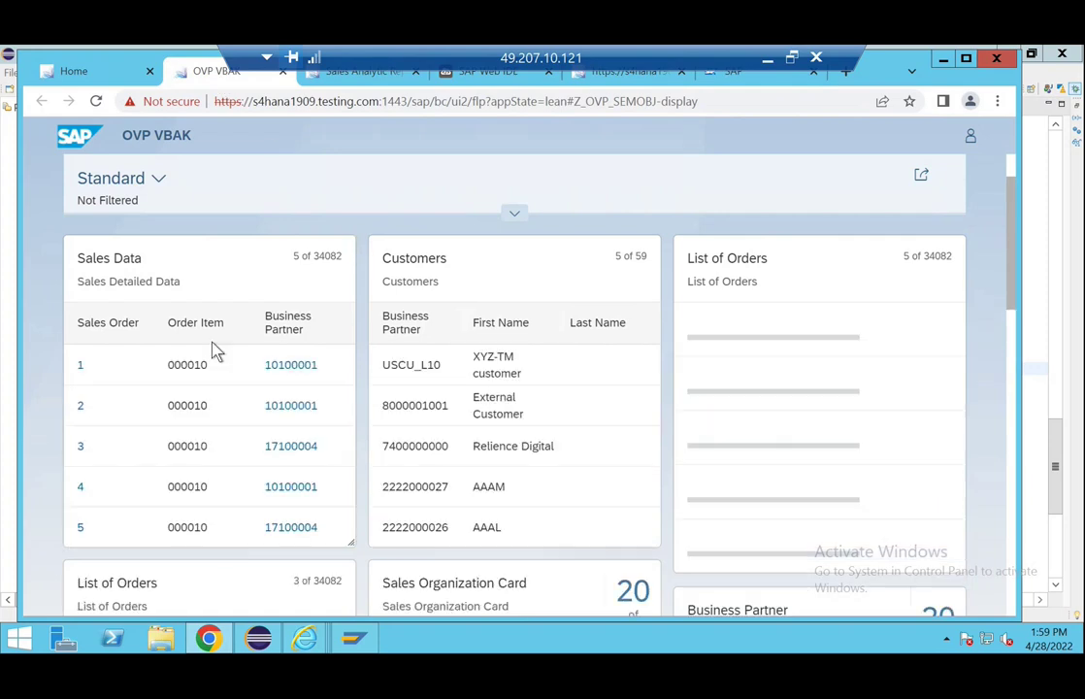
- Follow the sales order 1 row of the Sales Data card to the list report, examine the URL and expanded filters, and return to the overview
left_click(80, 366)
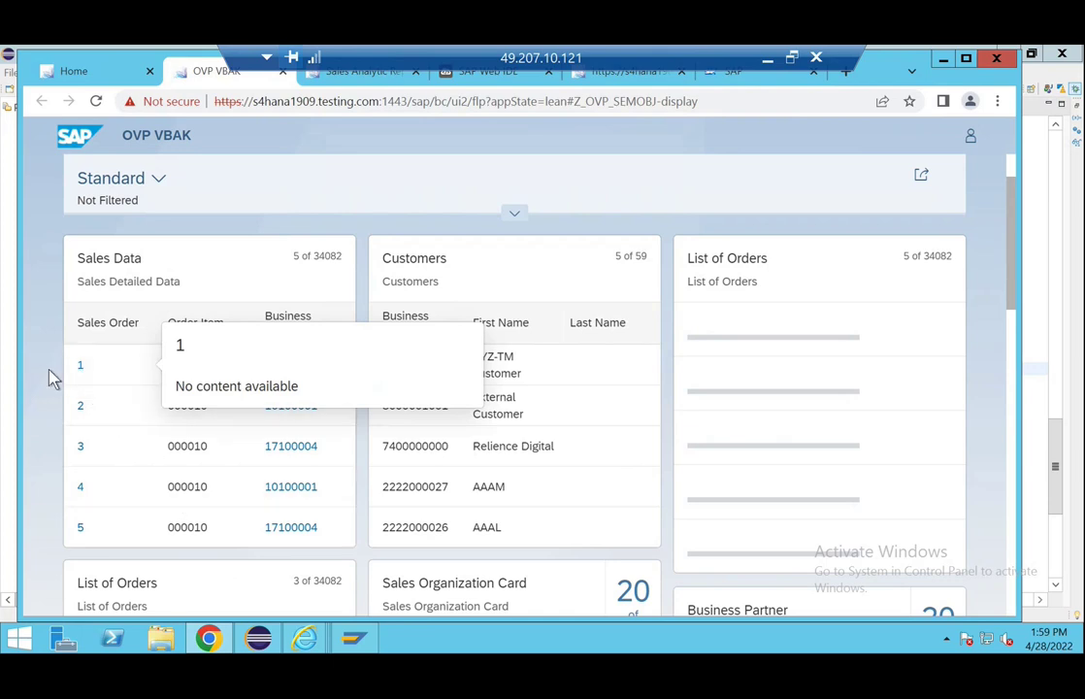
left_click(81, 376)
left_click(81, 373)
left_click(116, 365)
left_click(280, 372)
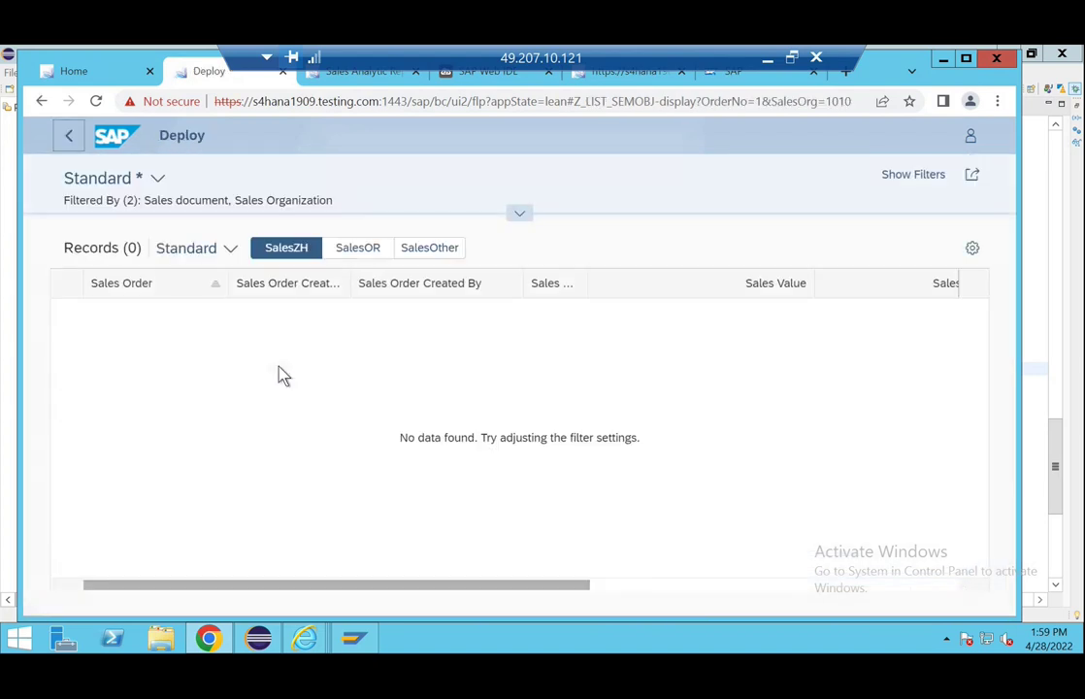
left_click(522, 215)
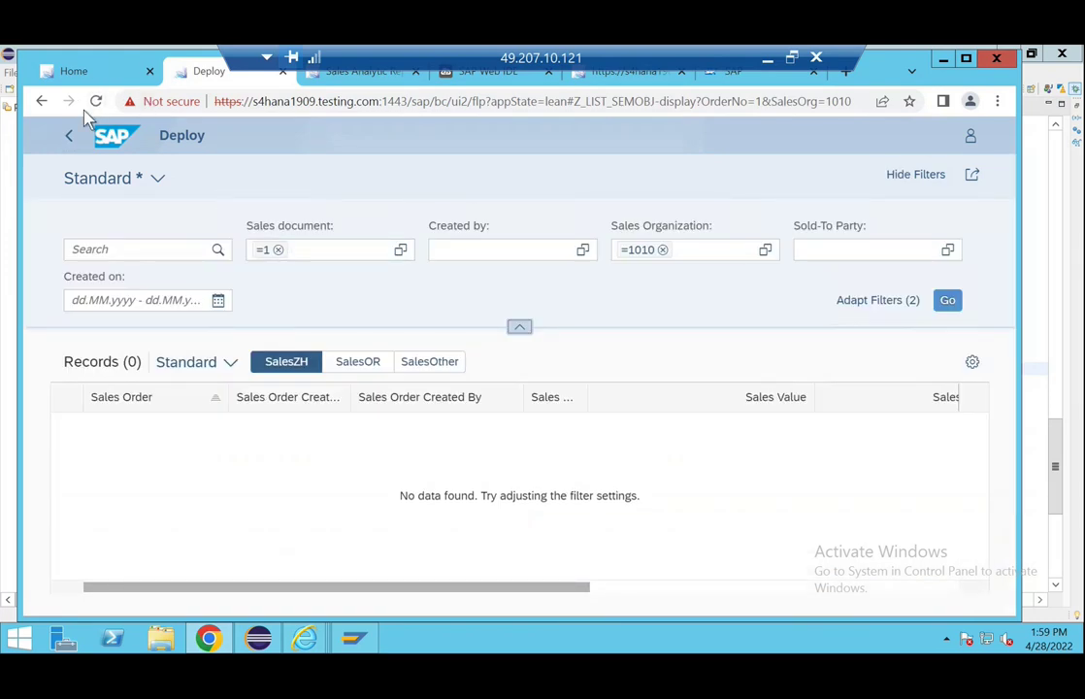
left_click(41, 102)
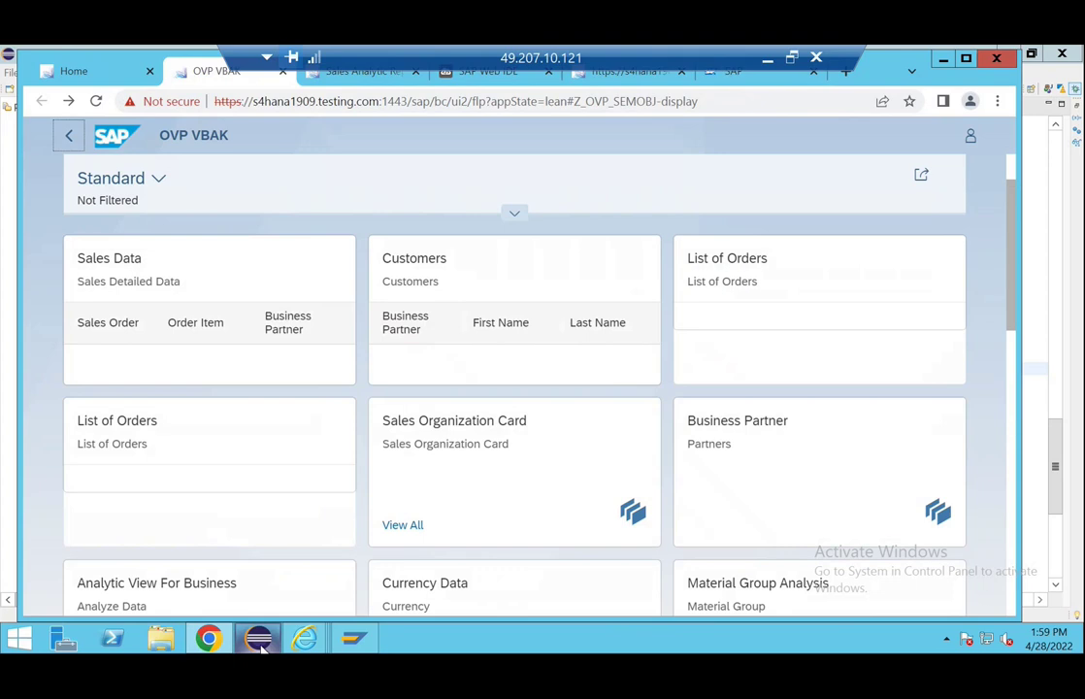
mouse_move(263, 648)
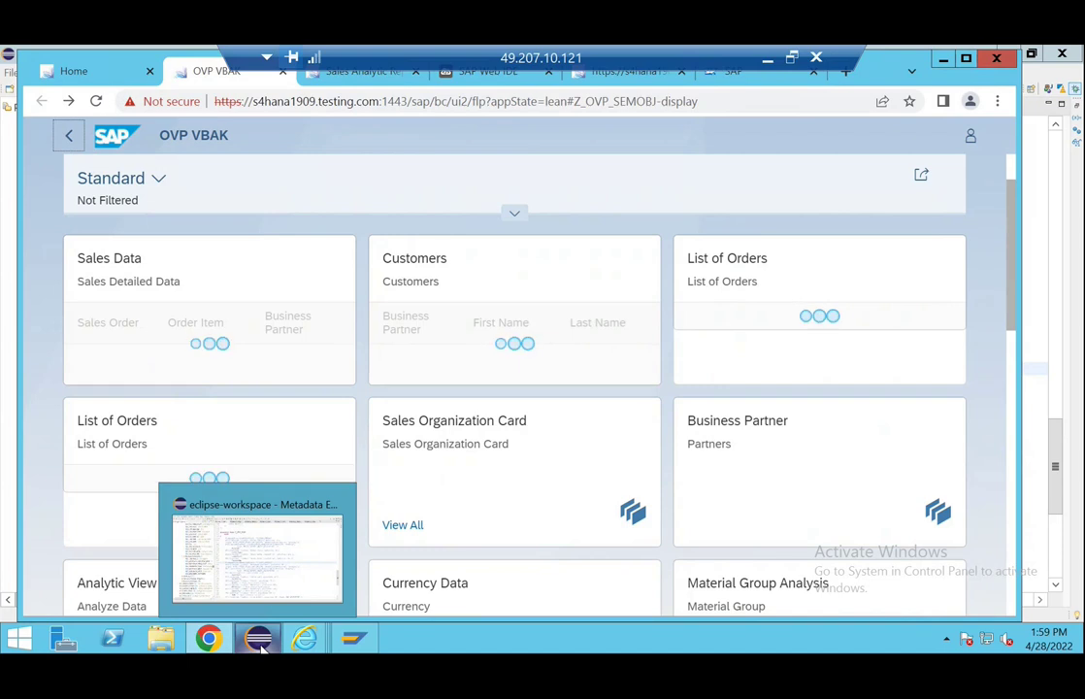
- Make OrderNo non-mandatory in the Z_LIST_SEMOBJ target mapping, save the configuration, and return to the OVP VBAK page
left_click(594, 74)
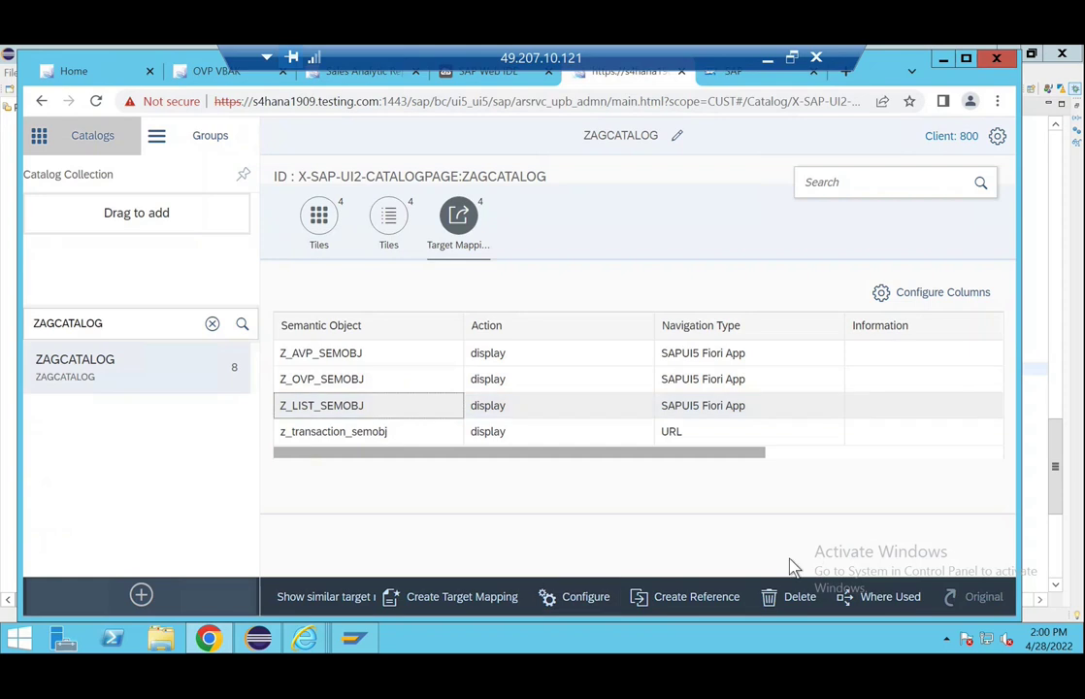
left_click(604, 601)
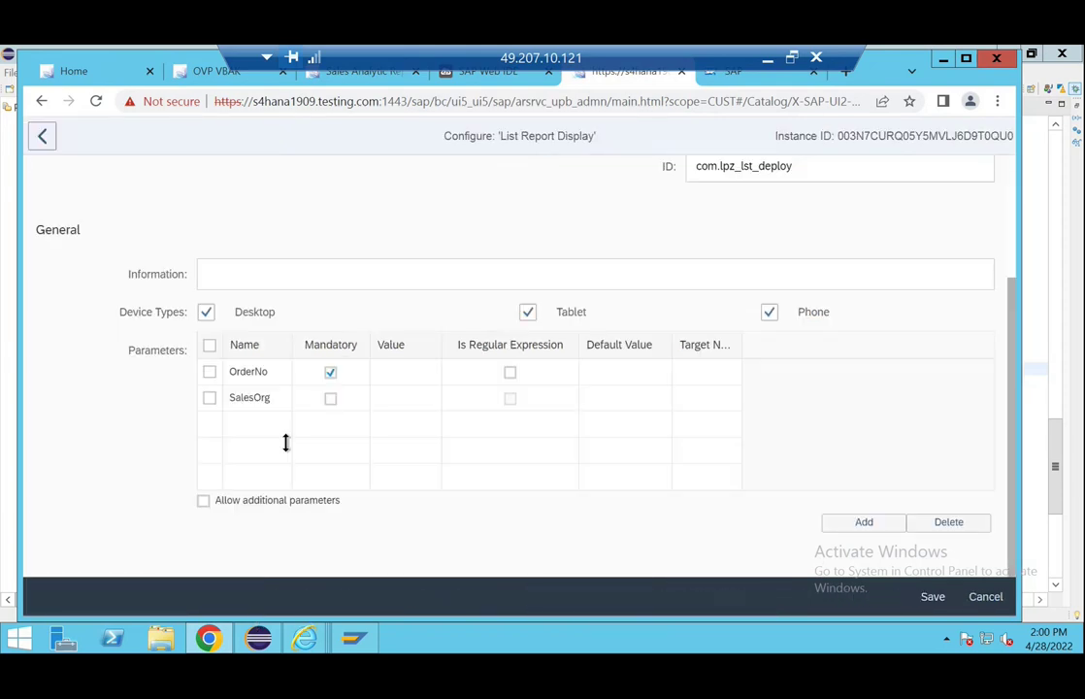
left_click(330, 372)
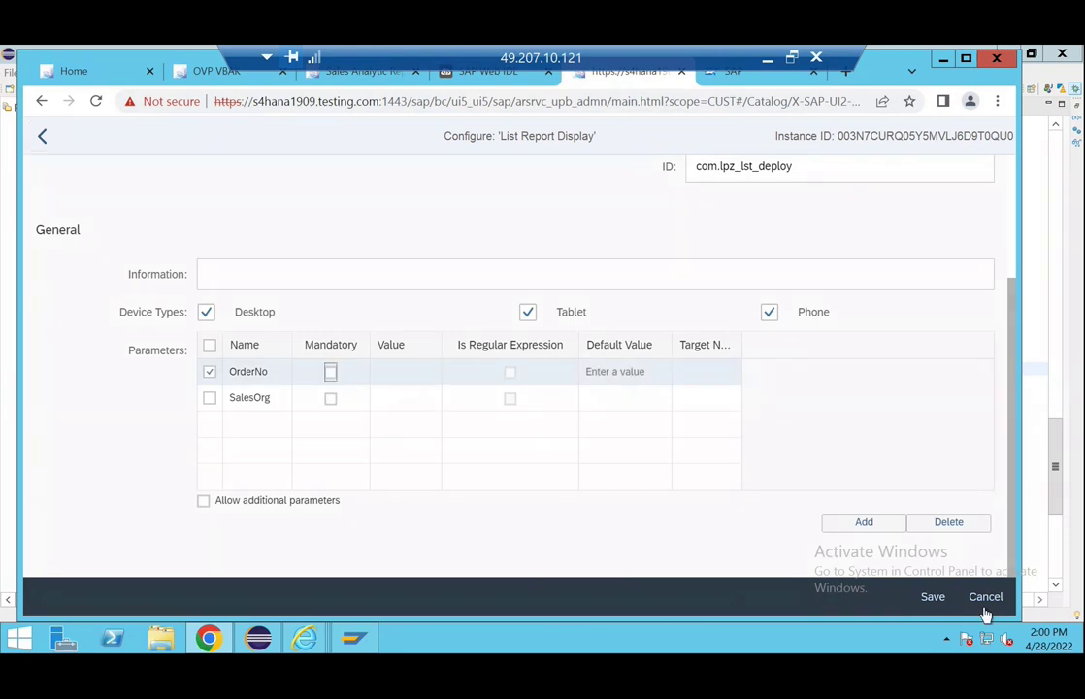
left_click(931, 598)
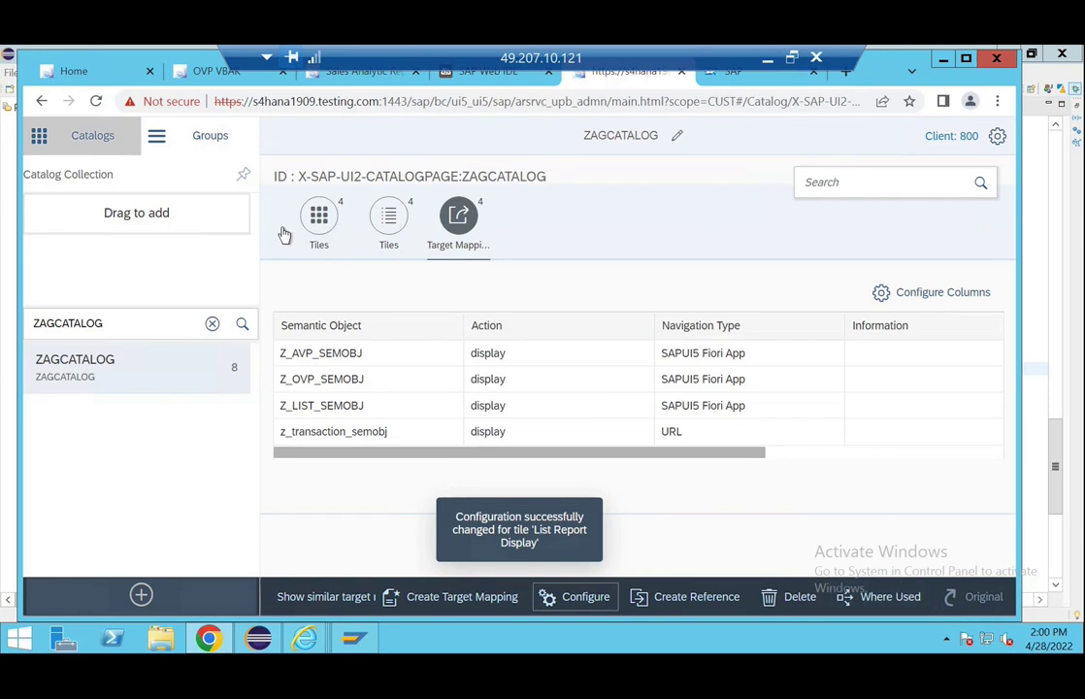
left_click(111, 76)
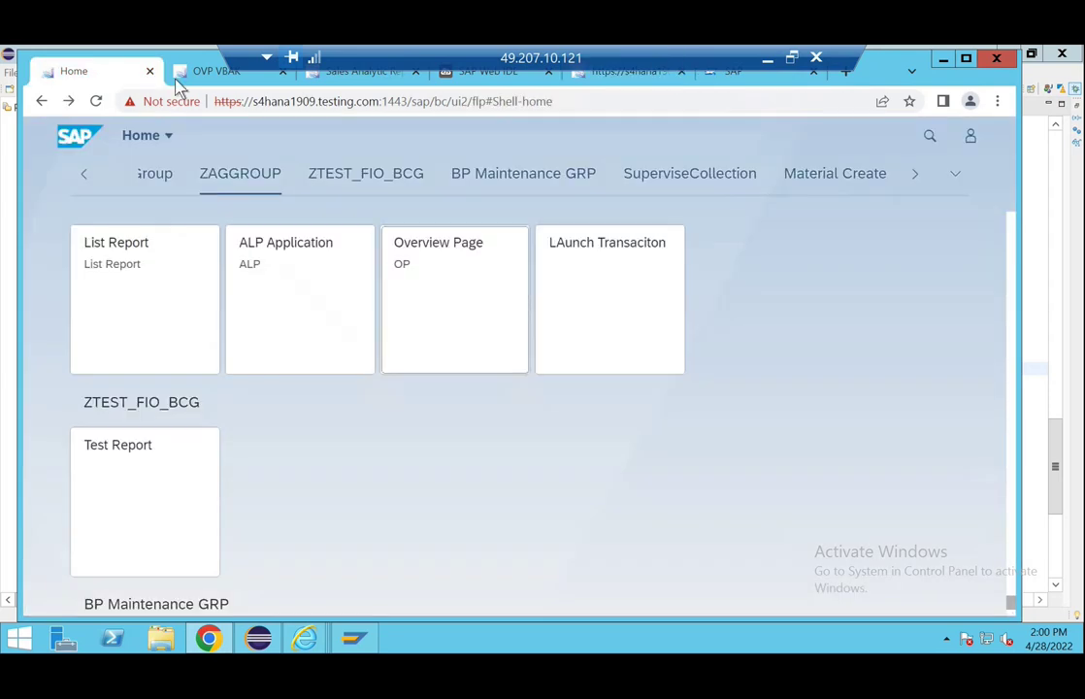
left_click(199, 74)
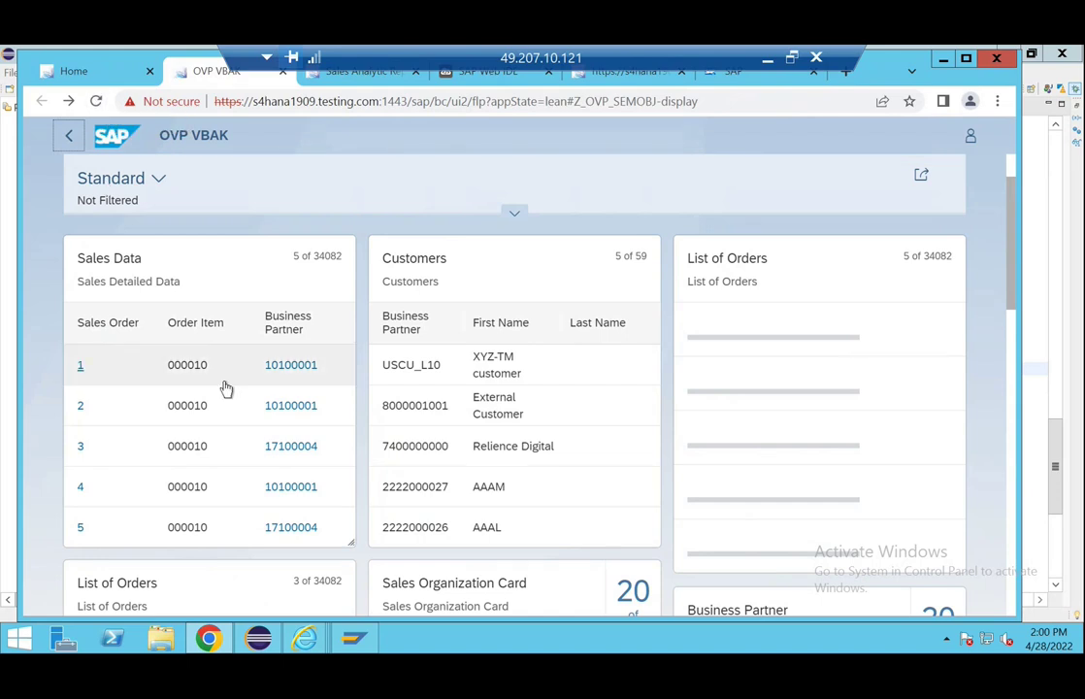
left_click(391, 78)
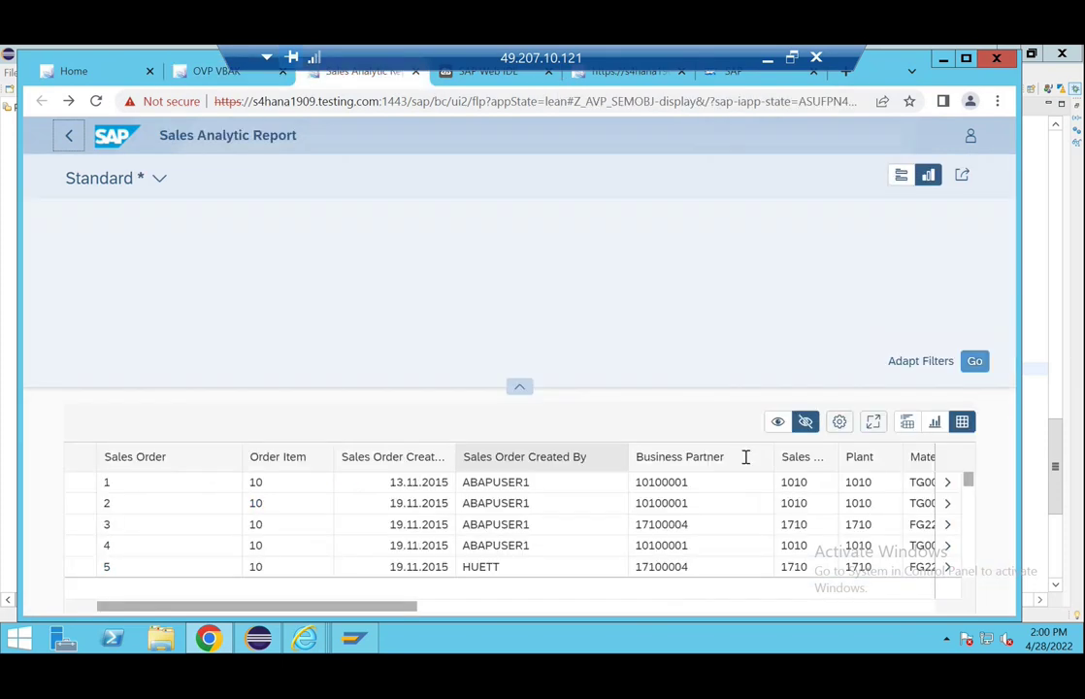
left_click(199, 75)
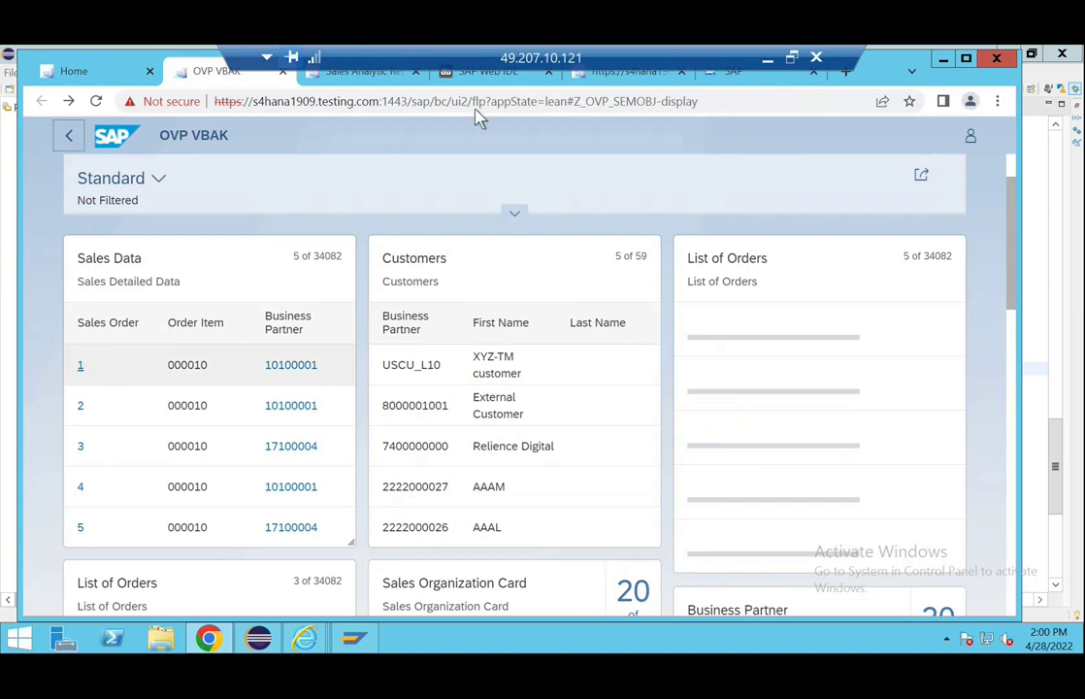
left_click(487, 80)
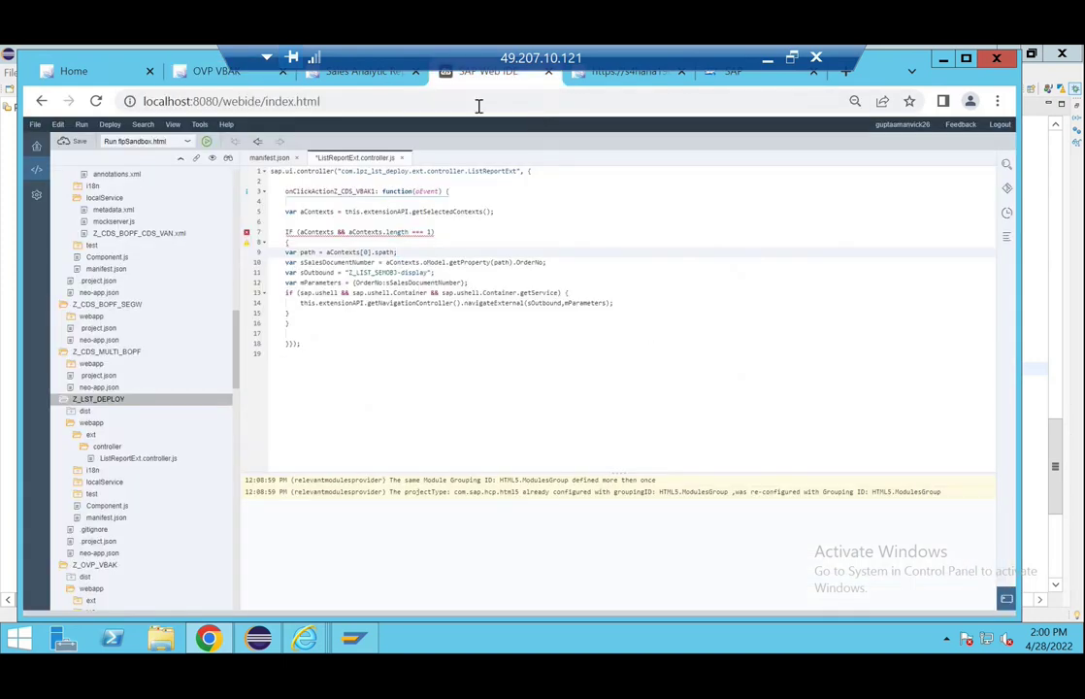
left_click(392, 75)
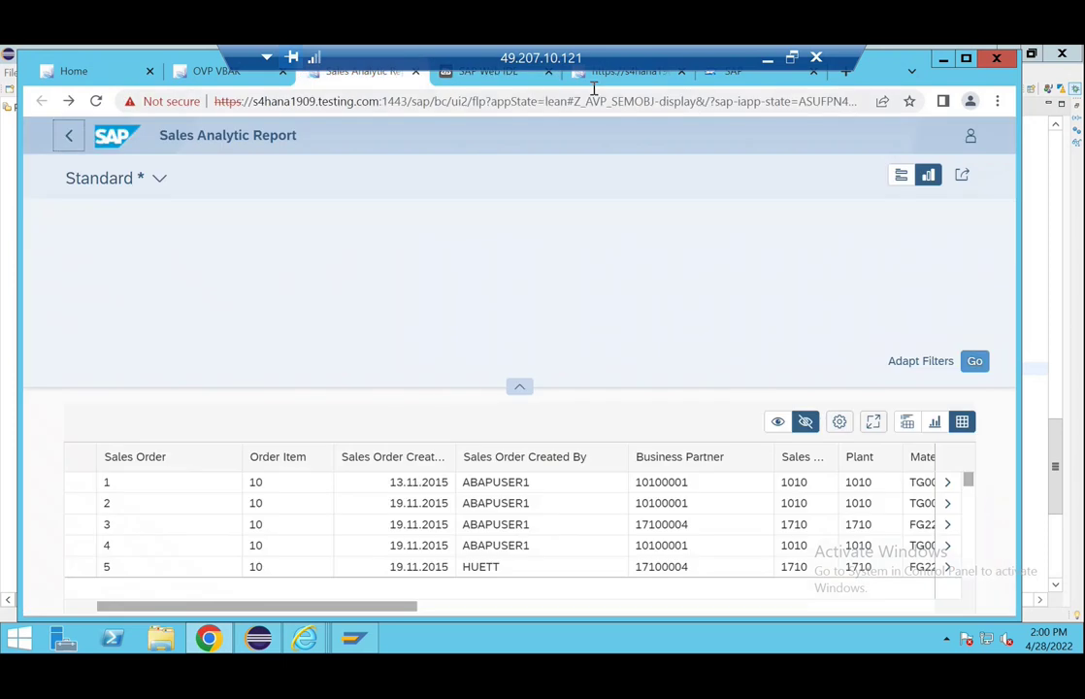
- Add a Customer parameter to the Z_LIST_SEMOBJ target mapping in ZAGCATALOG and save the configuration
left_click(624, 78)
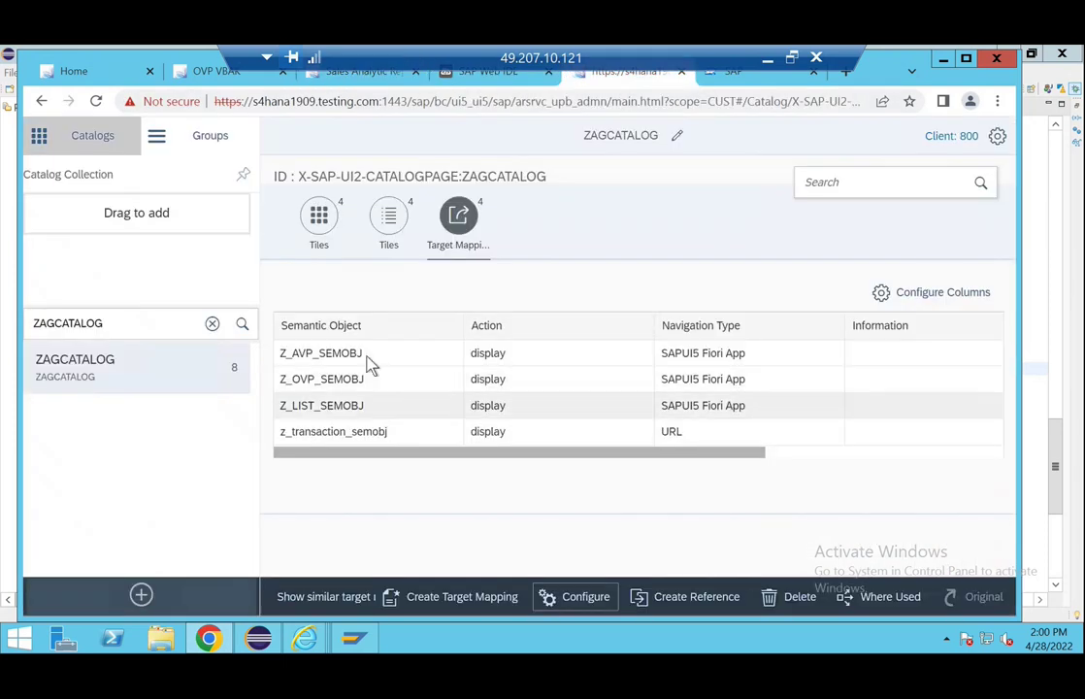
left_click(358, 403)
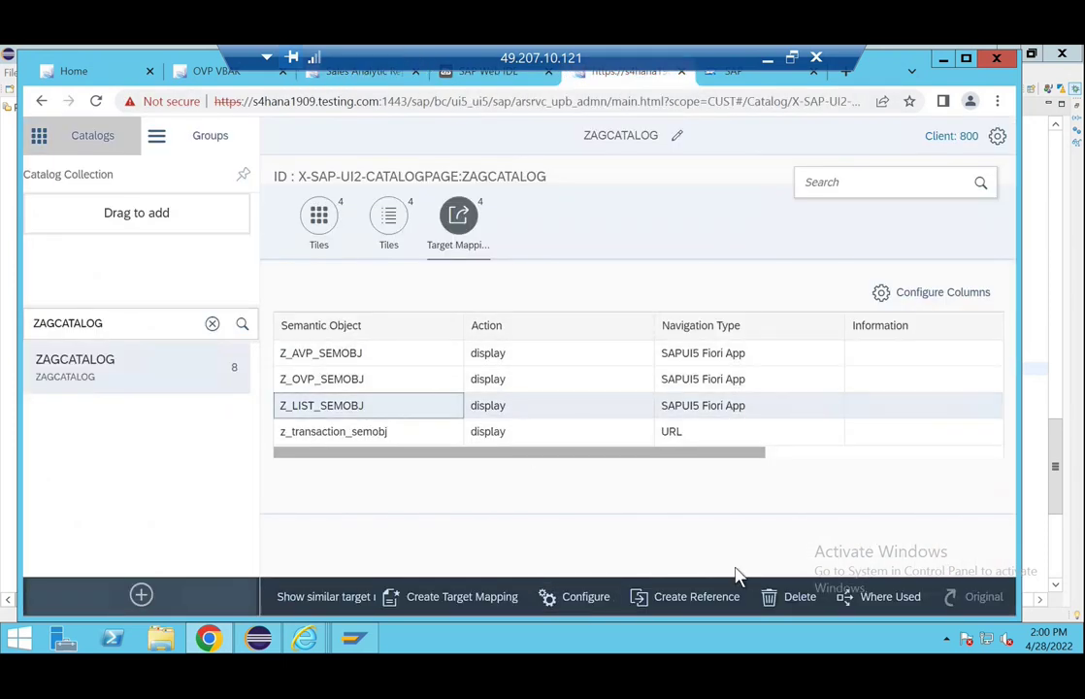
left_click(575, 600)
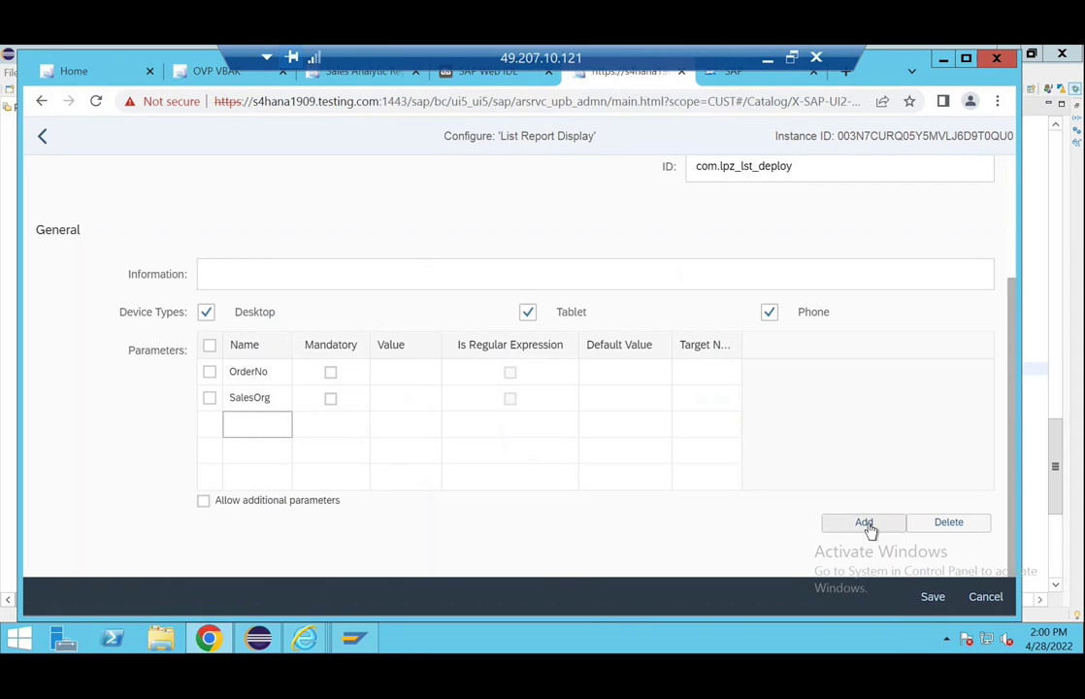
left_click(267, 423)
type("customer")
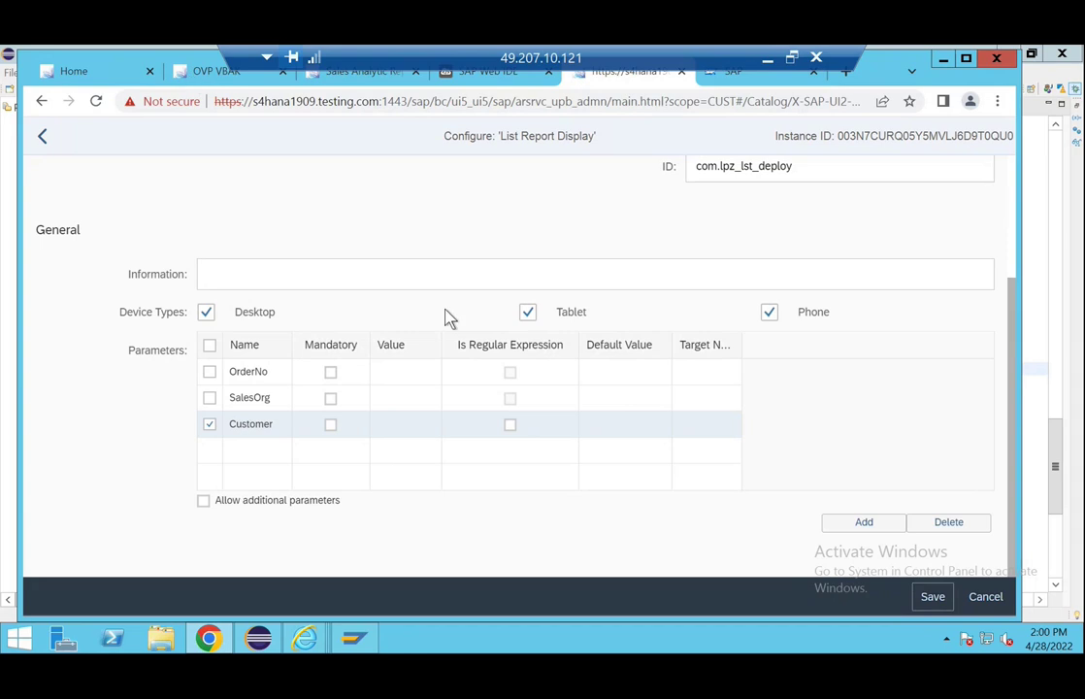
- Reload the OVP VBAK overview page so that it uses the saved target mapping
left_click(199, 73)
left_click(96, 101)
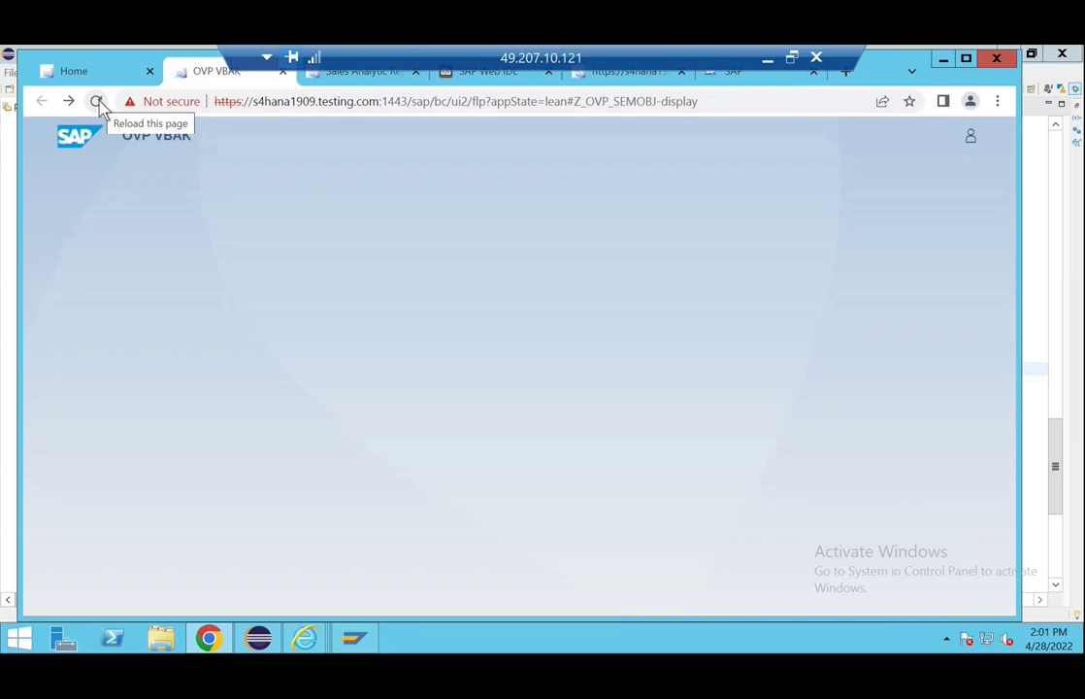
left_click(97, 102)
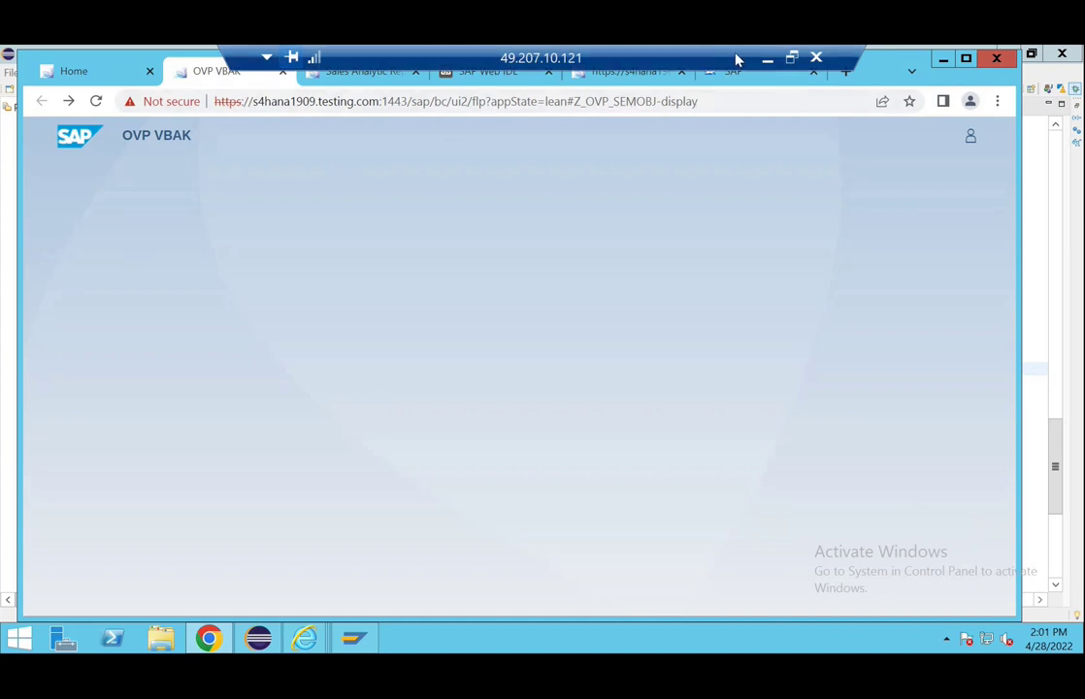
left_click(107, 76)
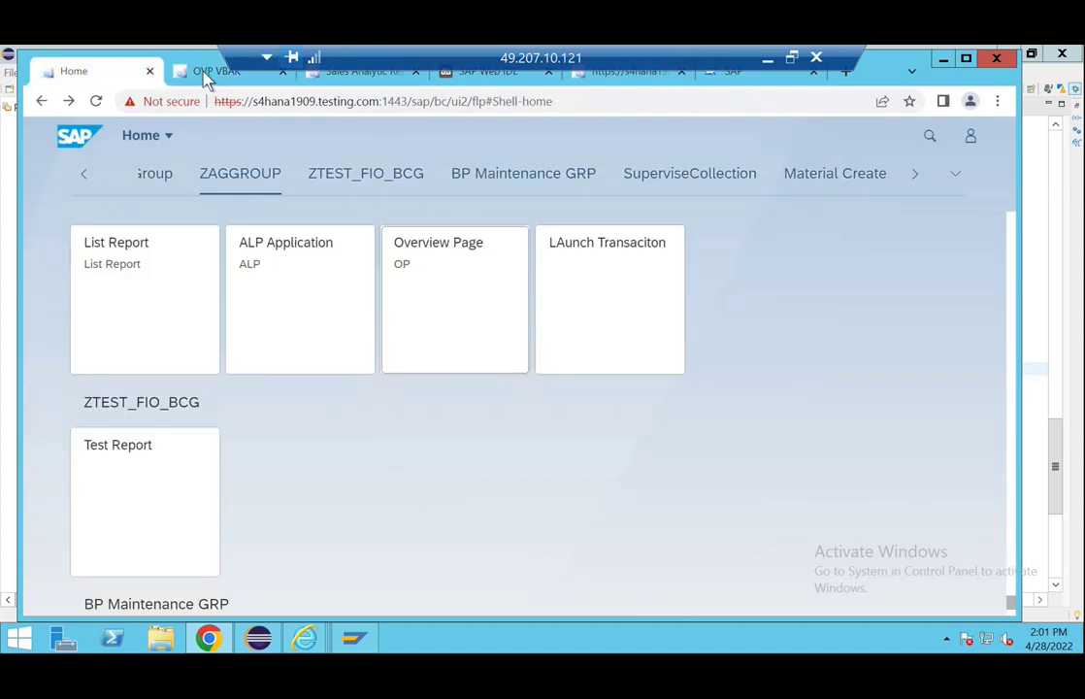
left_click(205, 76)
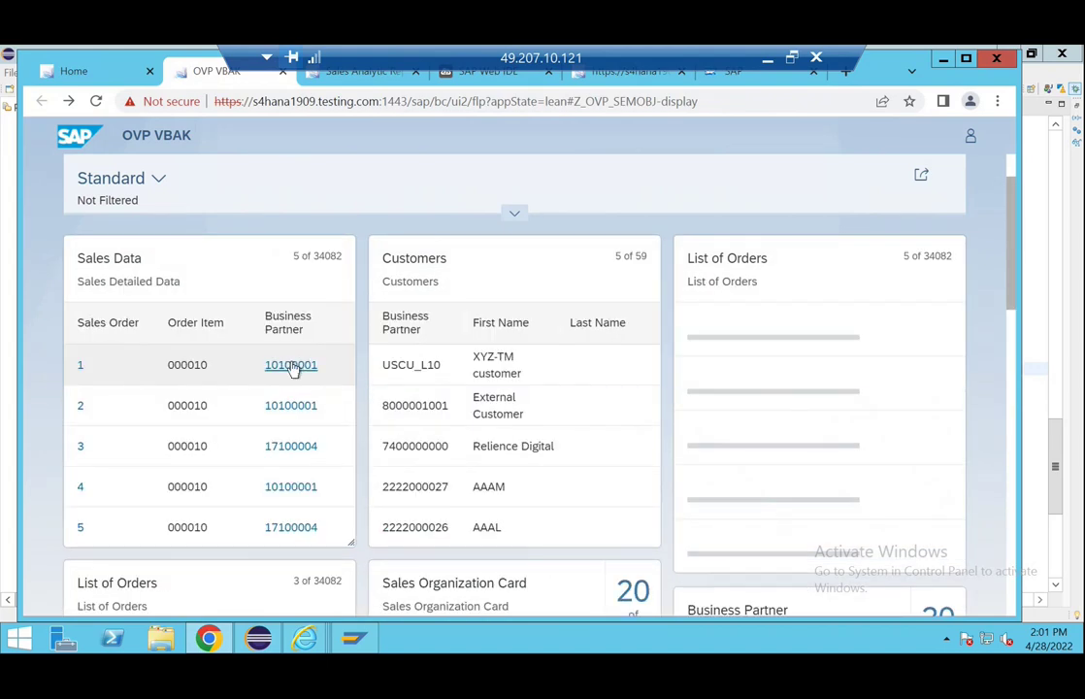
- Follow the business partner link of sales order 1 to the list report, examine its filters and SalesOther records, and return to the overview
left_click(291, 365)
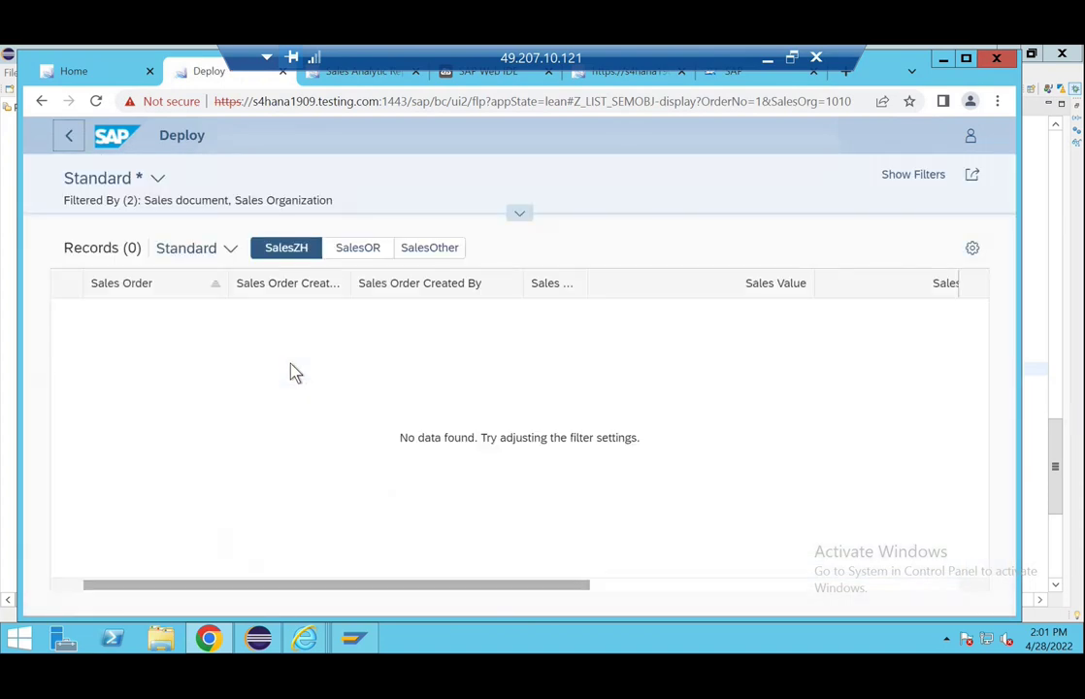
left_click(519, 216)
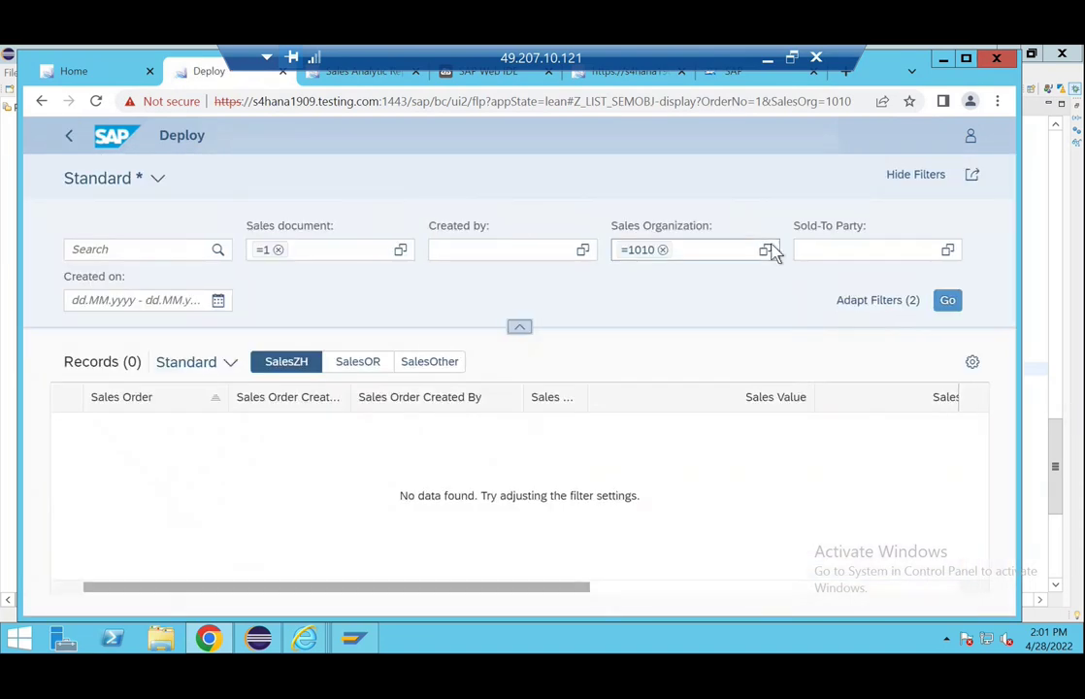
left_click(818, 248)
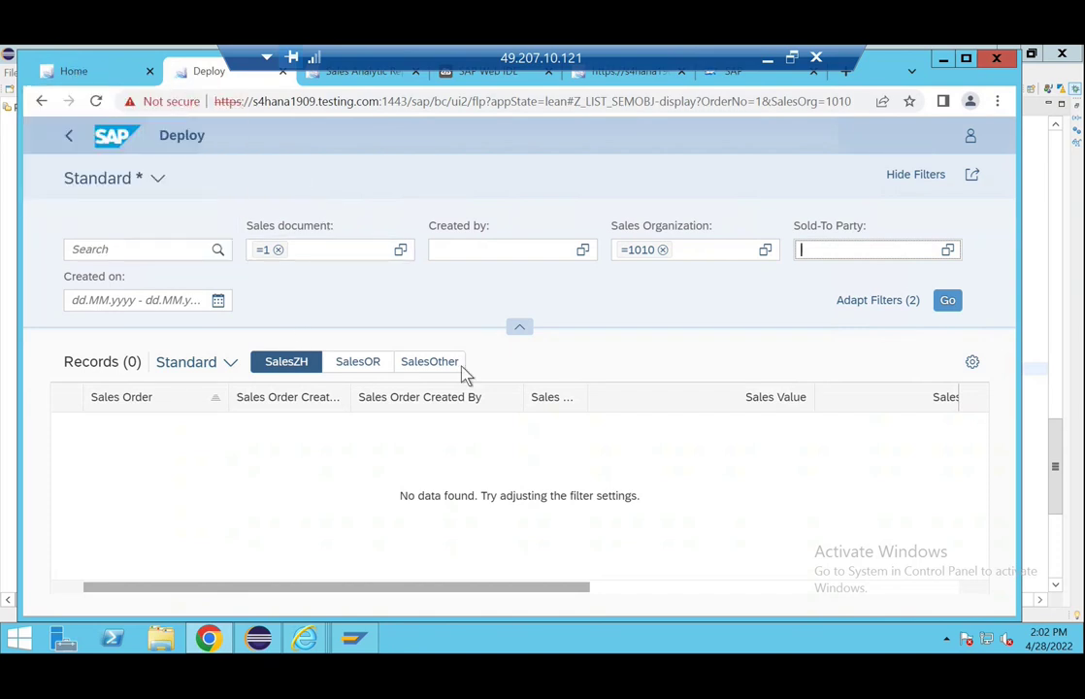
left_click(430, 361)
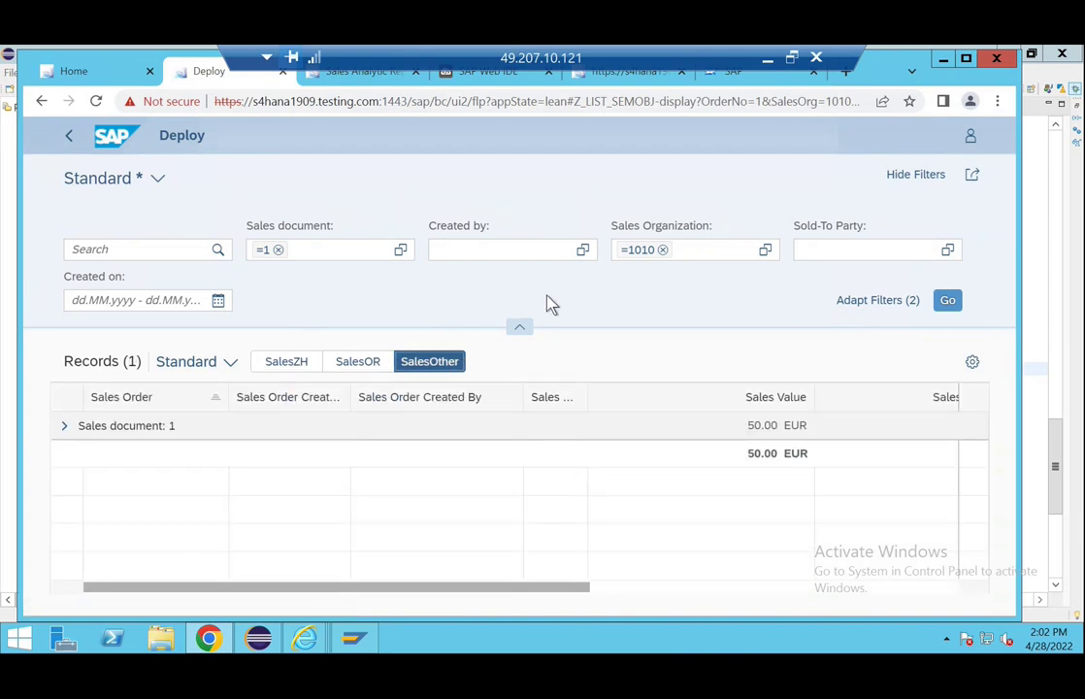
left_click(72, 139)
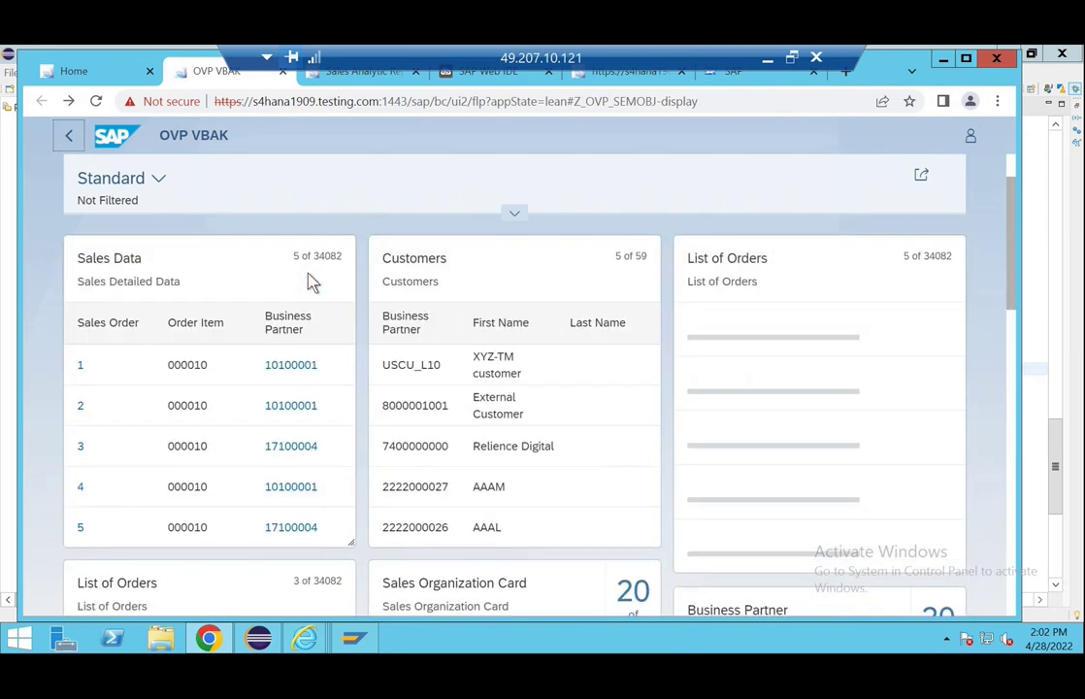
- Follow the business partner link of sales order 3 to the list report, show the SalesOther records, and examine the URL through its end
left_click(305, 450)
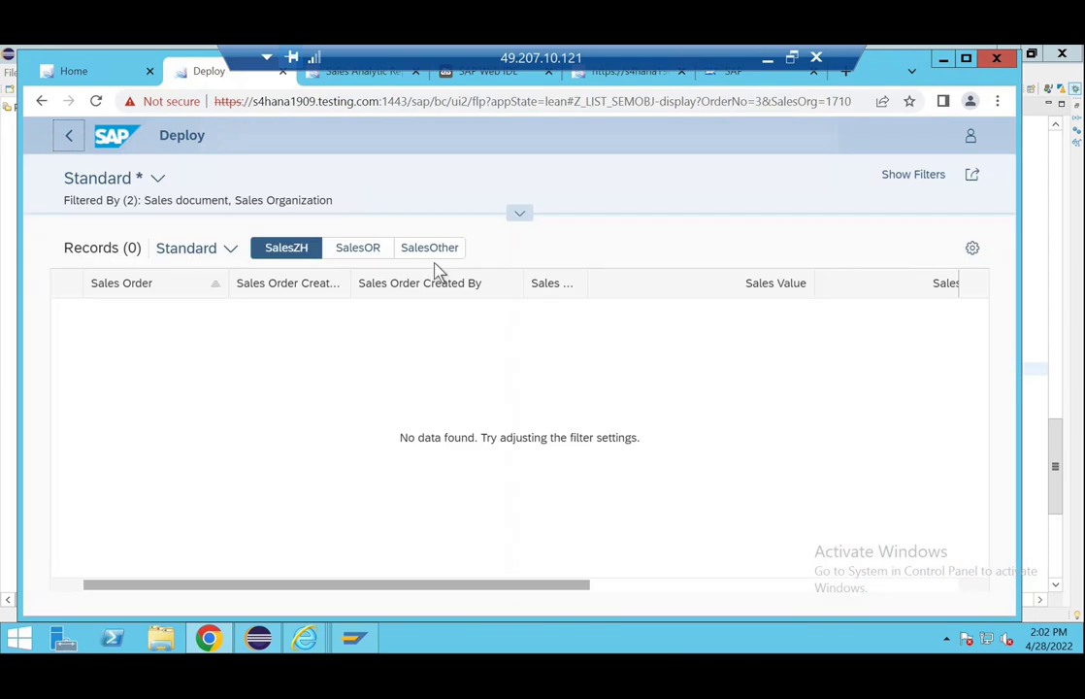
left_click(433, 248)
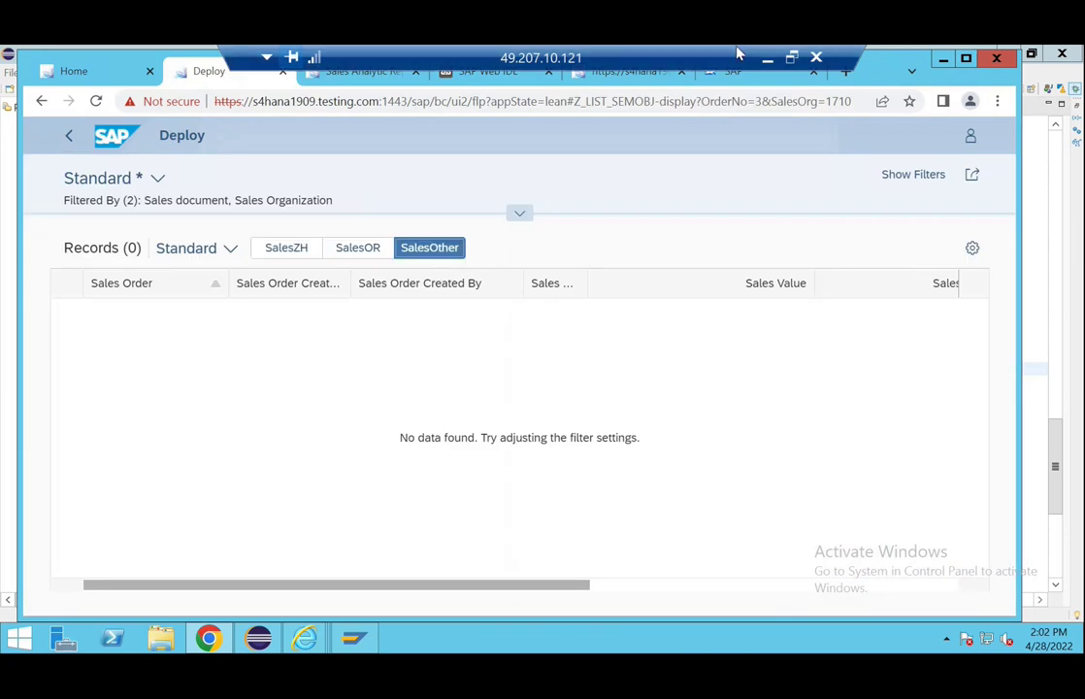
left_click(756, 101)
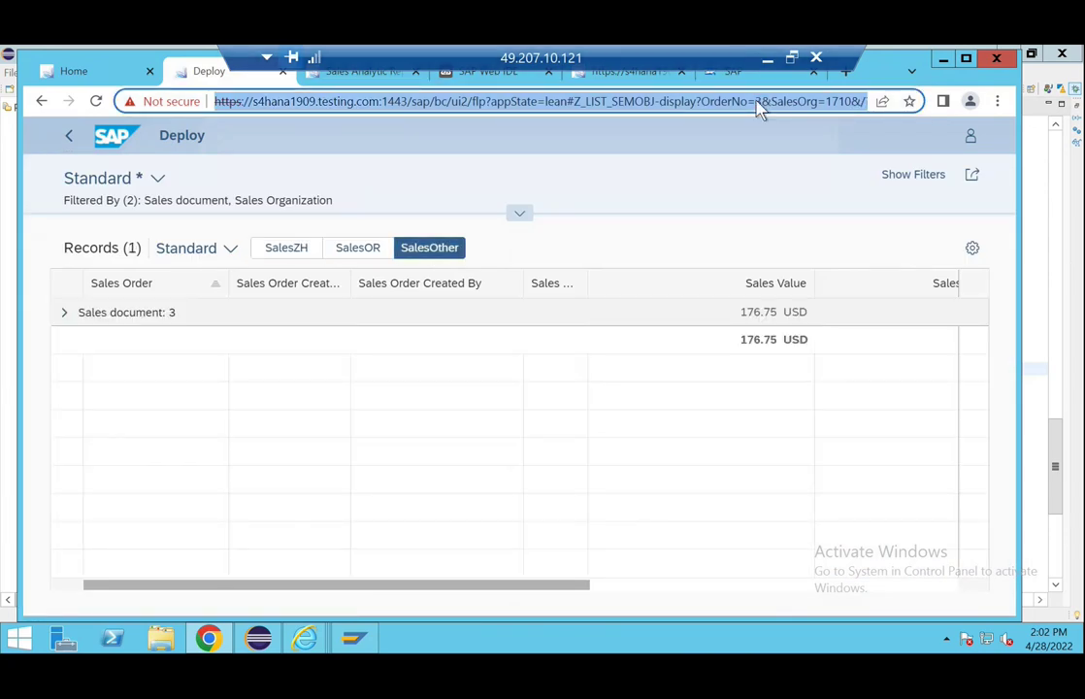
left_click(757, 101)
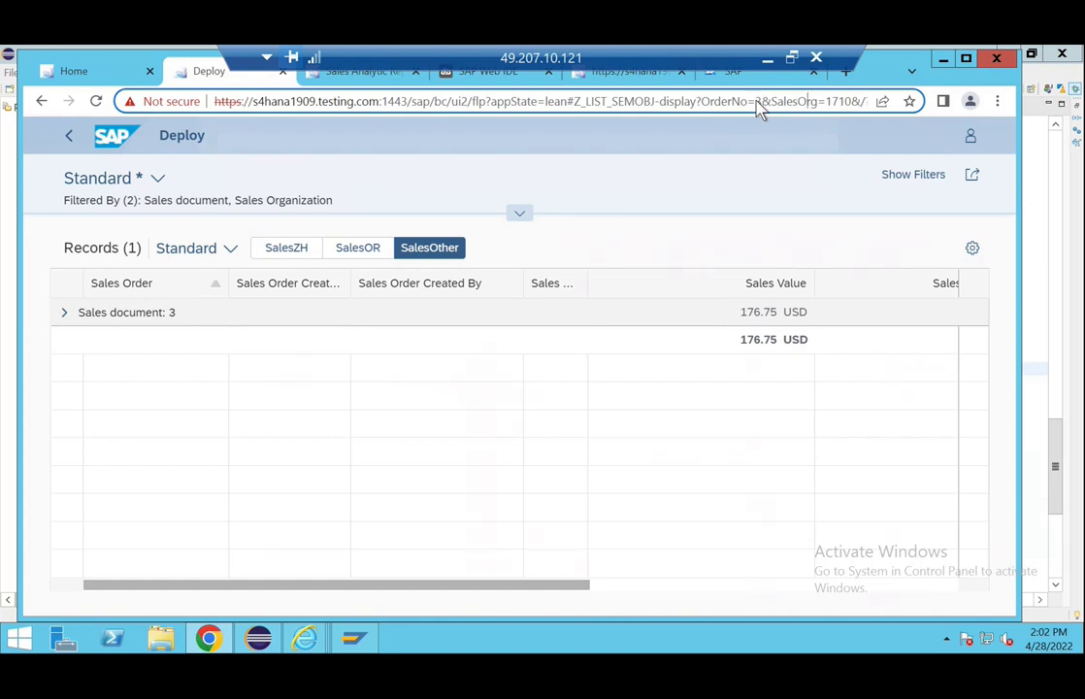
key("Right")
key("Right")
key("Right")
key("Right")
key("Right")
key("Right")
key("Right")
key("Right")
key("Right")
key("Right")
key("Right")
key("Right")
key("Right")
key("Right")
key("Right")
key("Right")
key("Right")
key("Right")
key("Right")
key("Right")
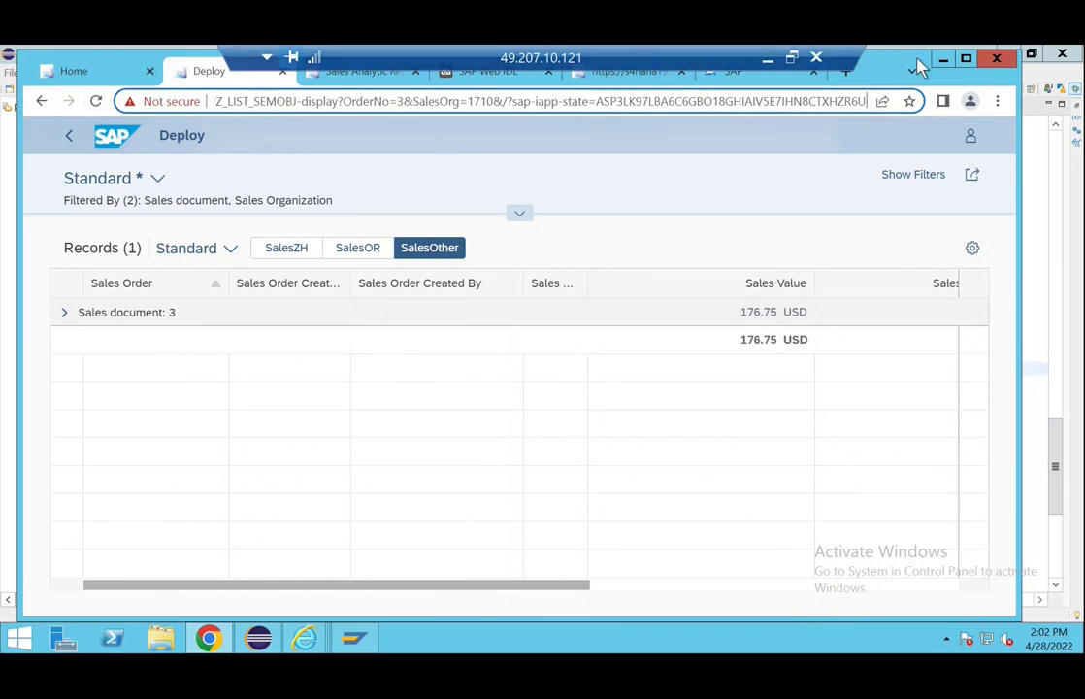
- Leave the remote desktop session and stop sharing the screen in the Fiori Elements - CDS meeting in Microsoft Teams
left_click(792, 57)
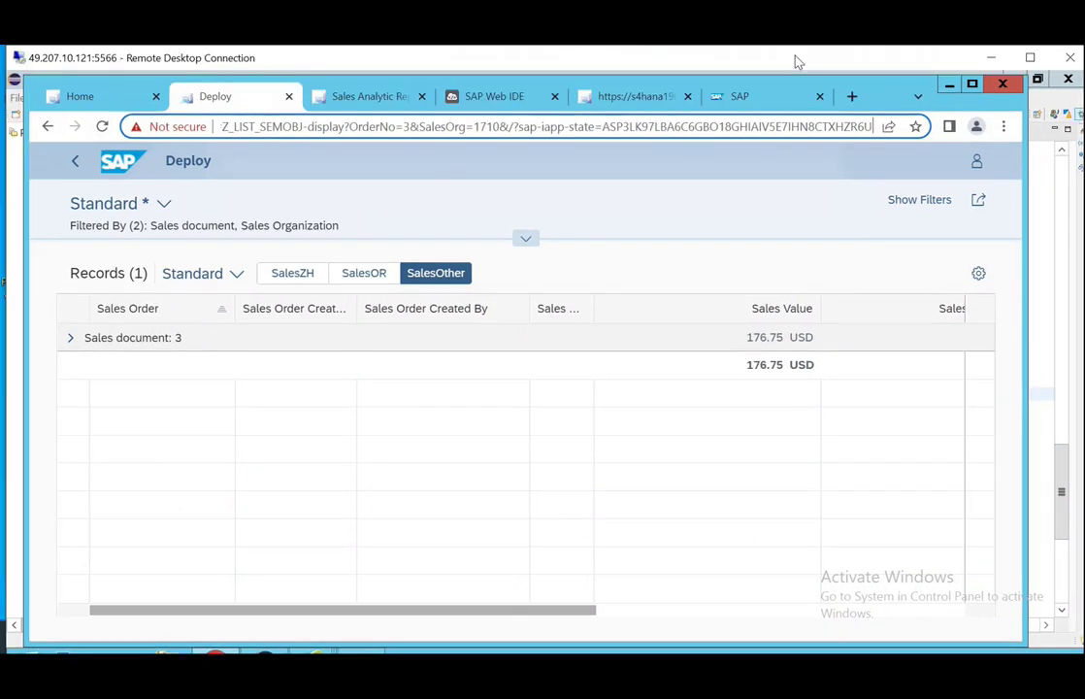
double_click(997, 66)
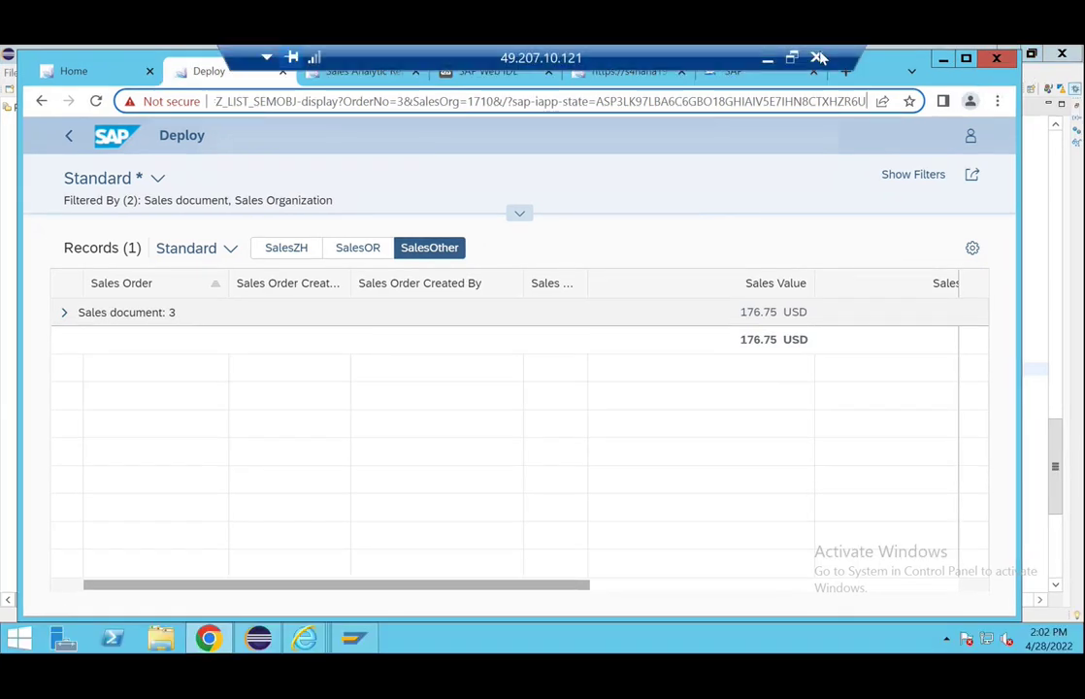
left_click(816, 58)
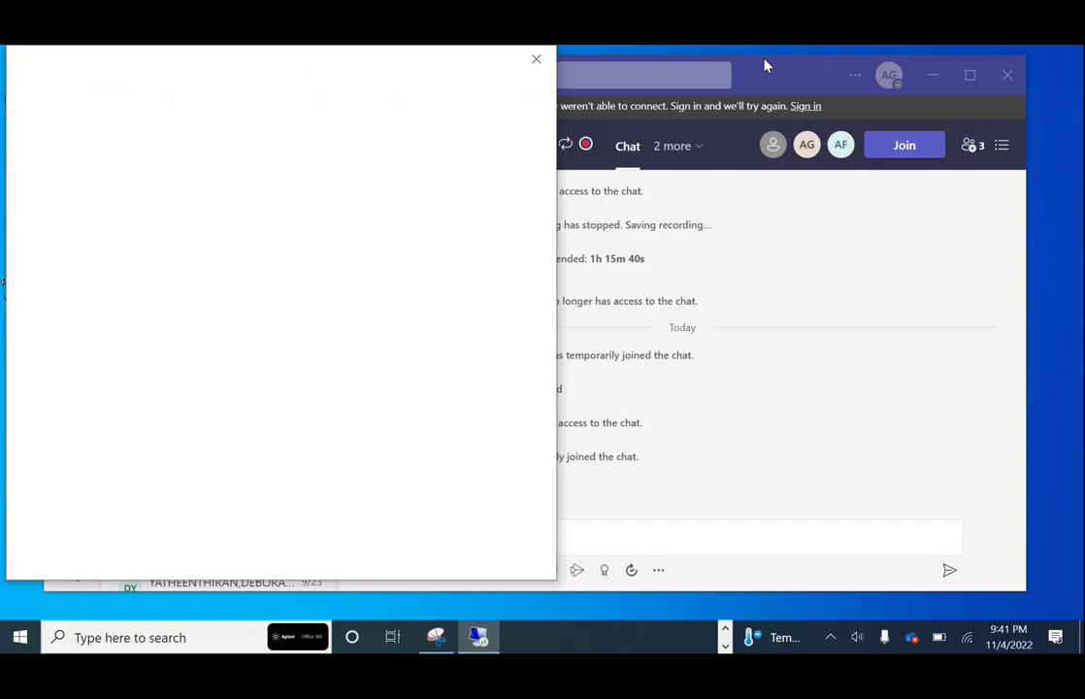
left_click(725, 628)
mouse_move(597, 638)
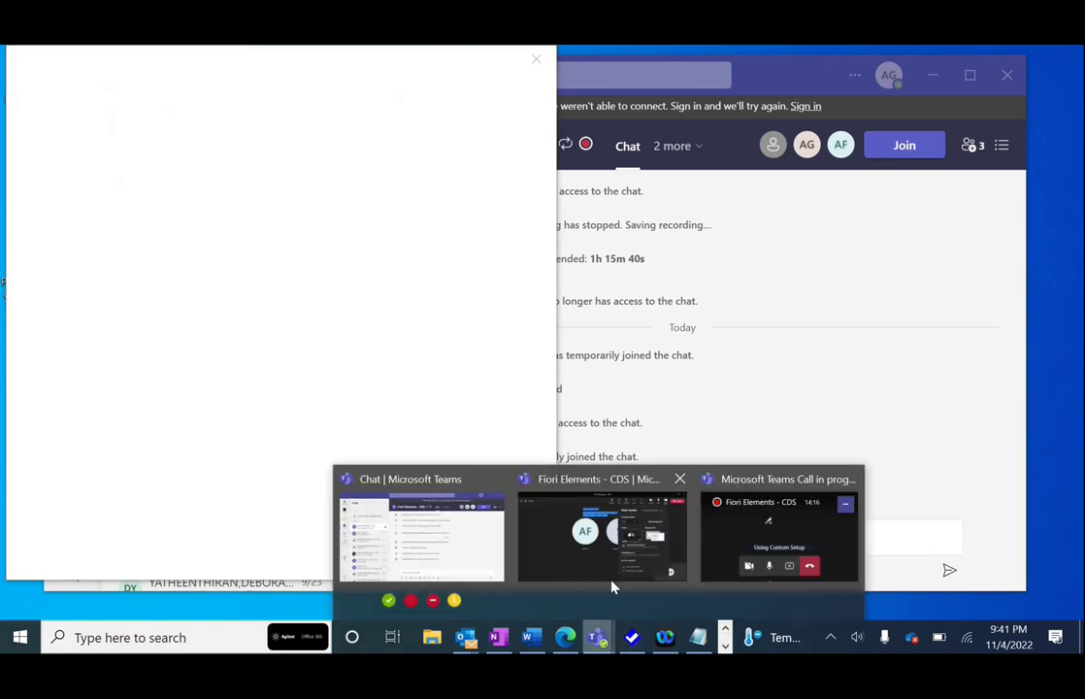
left_click(621, 568)
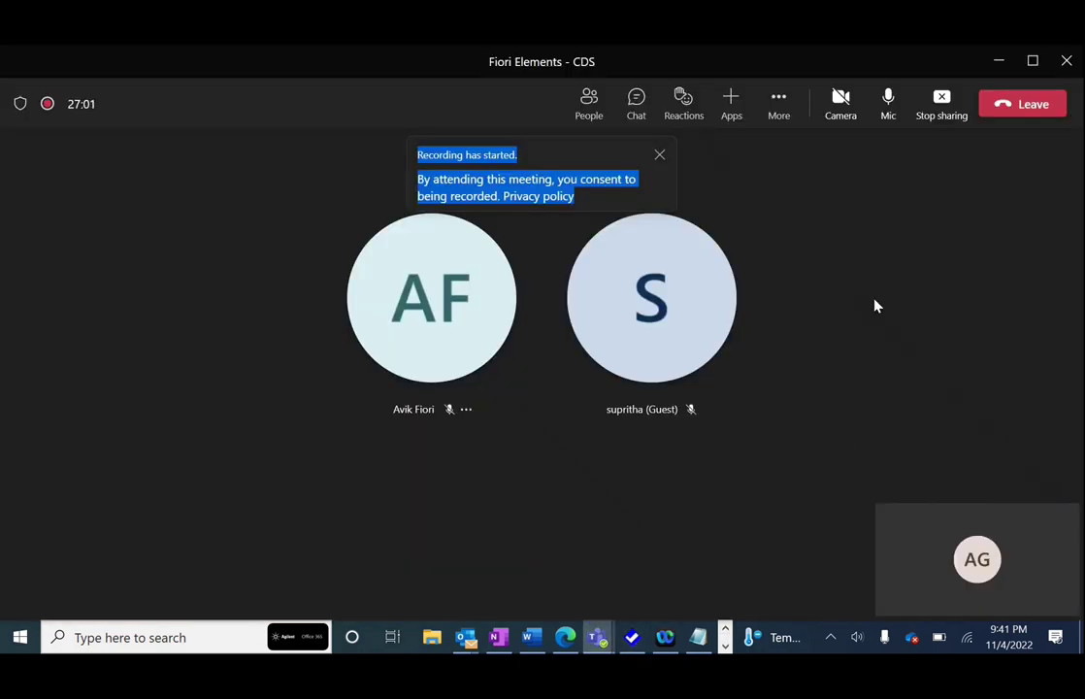
left_click(940, 109)
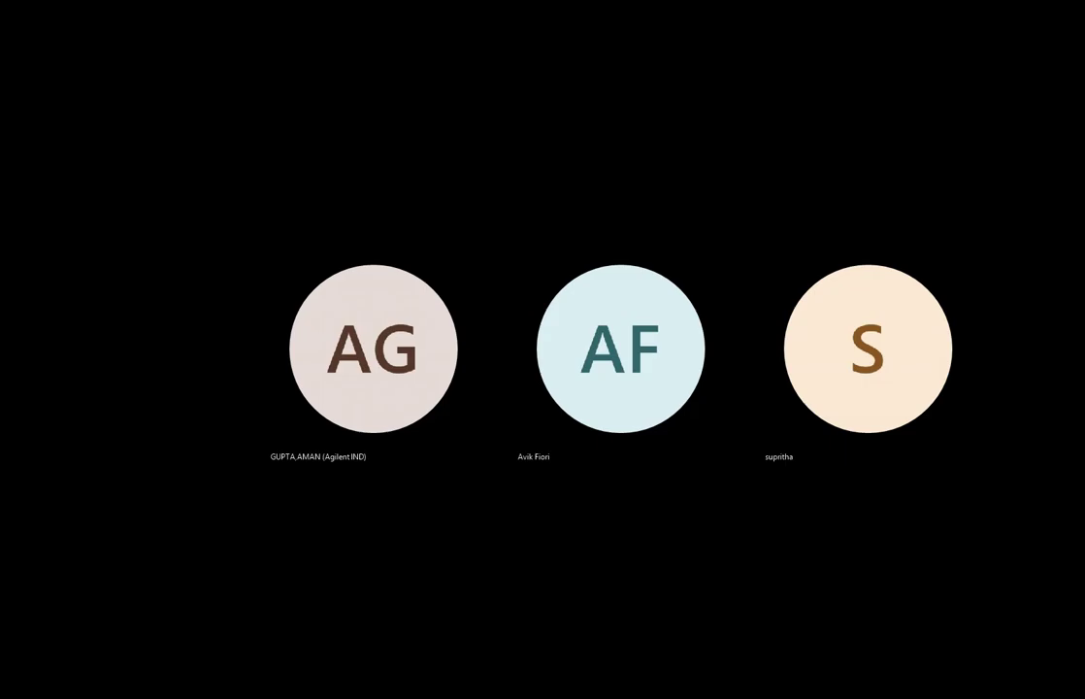